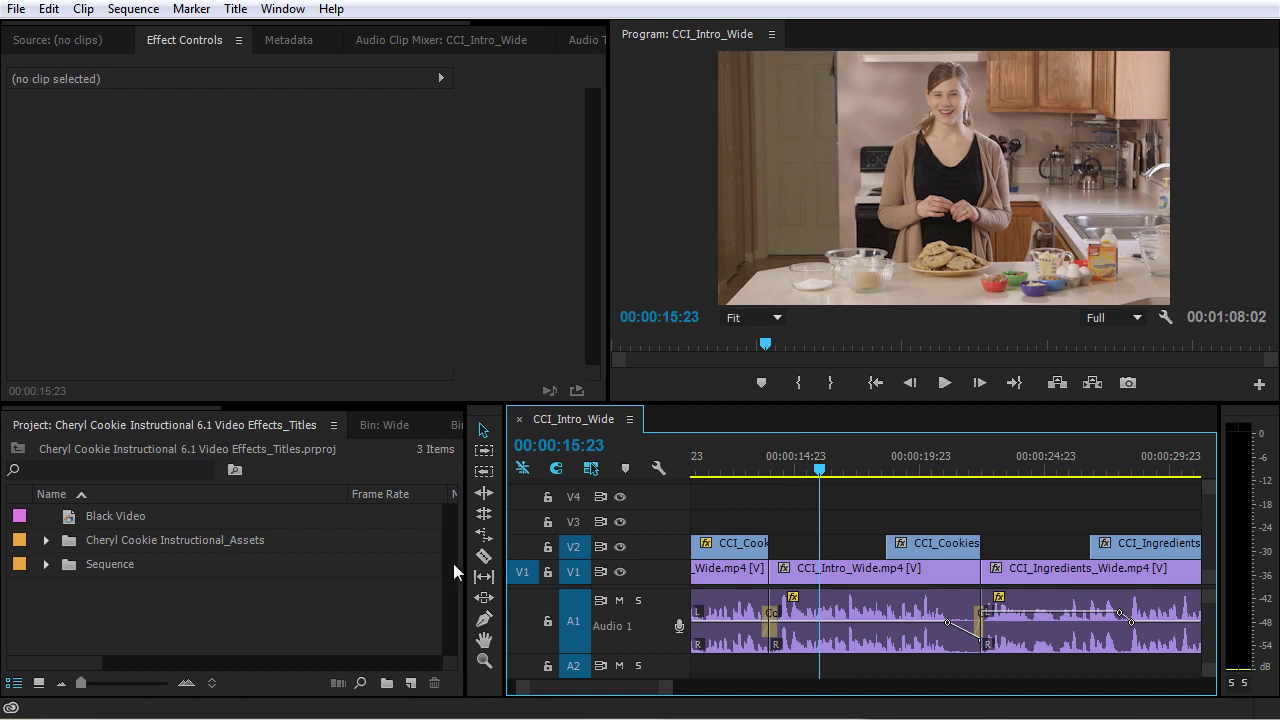
- Look through the title commands without choosing one
{"action": "left_click", "coordinate": [235, 9]}
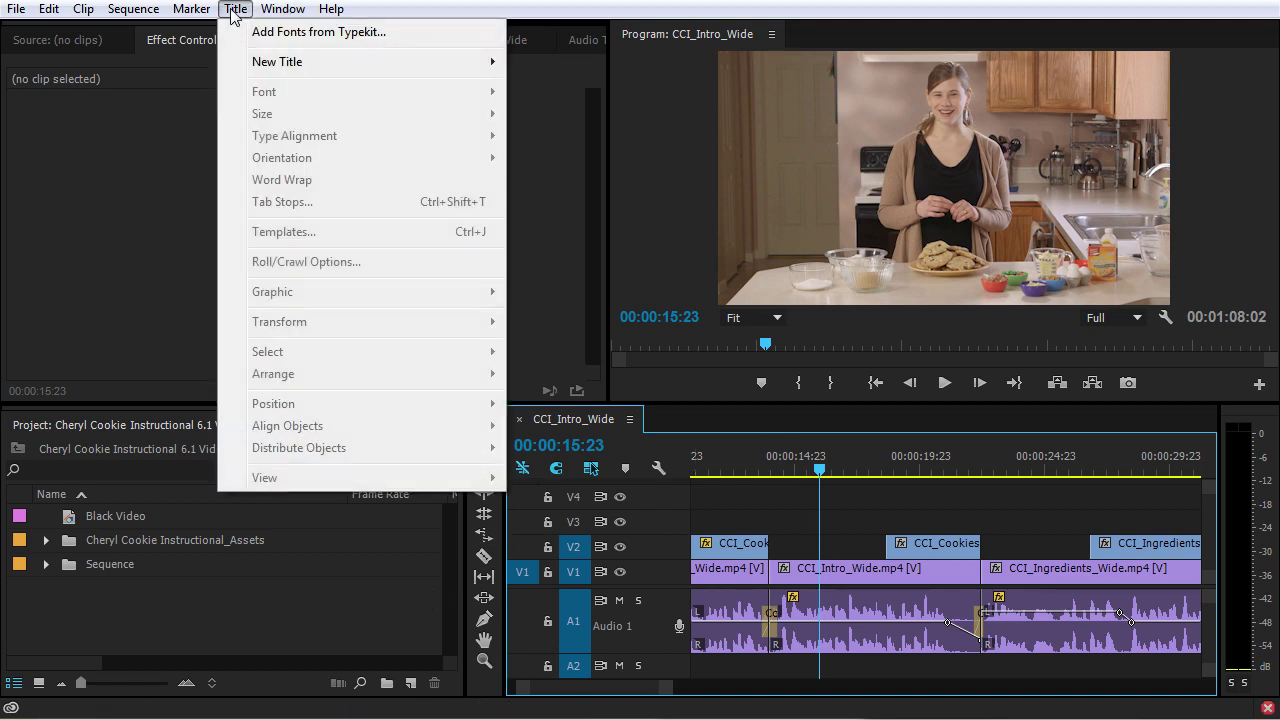
{"action": "mouse_move", "coordinate": [264, 72]}
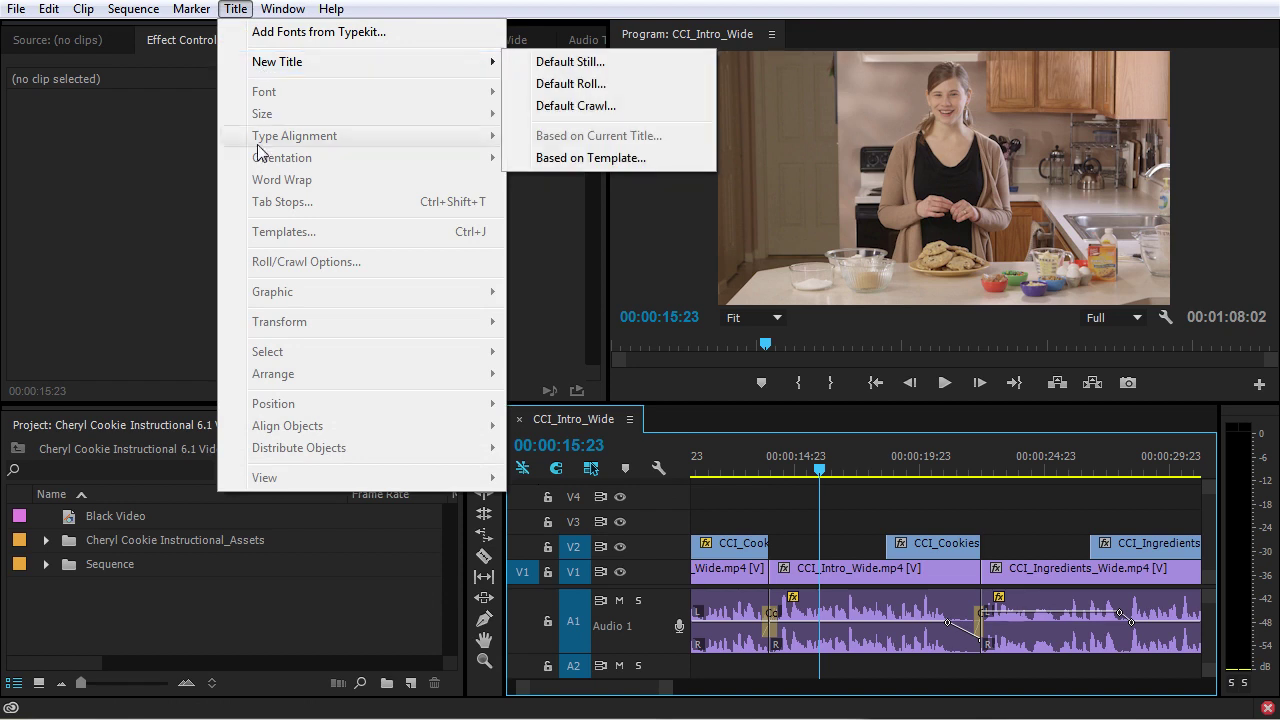
{"action": "left_click", "coordinate": [305, 631]}
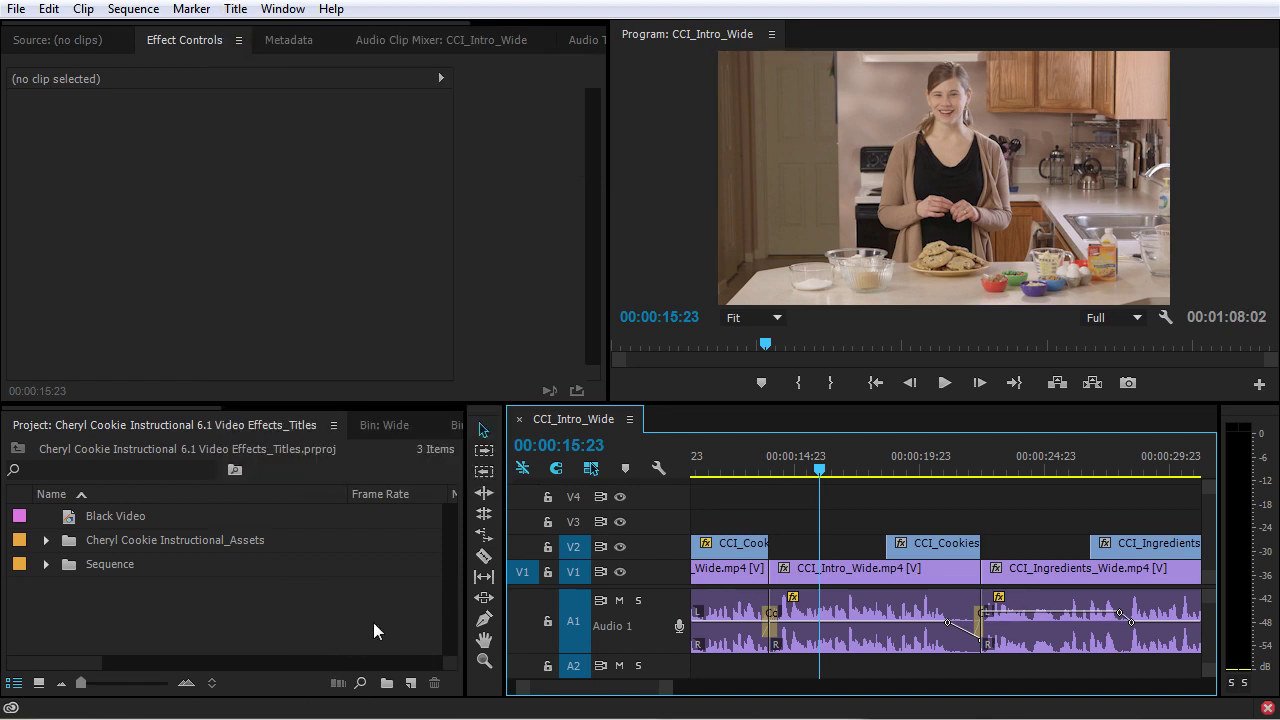
- Create a new project bin named Titles
{"action": "left_click", "coordinate": [318, 624]}
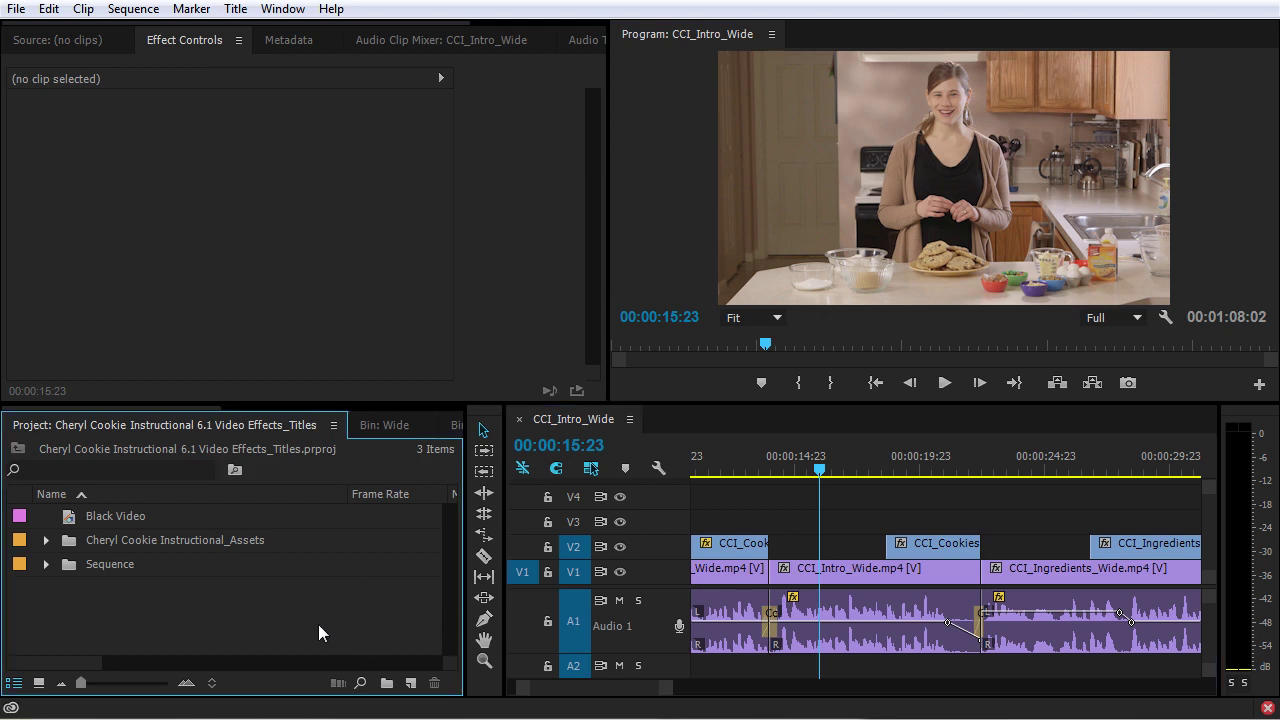
{"action": "left_click", "coordinate": [387, 690]}
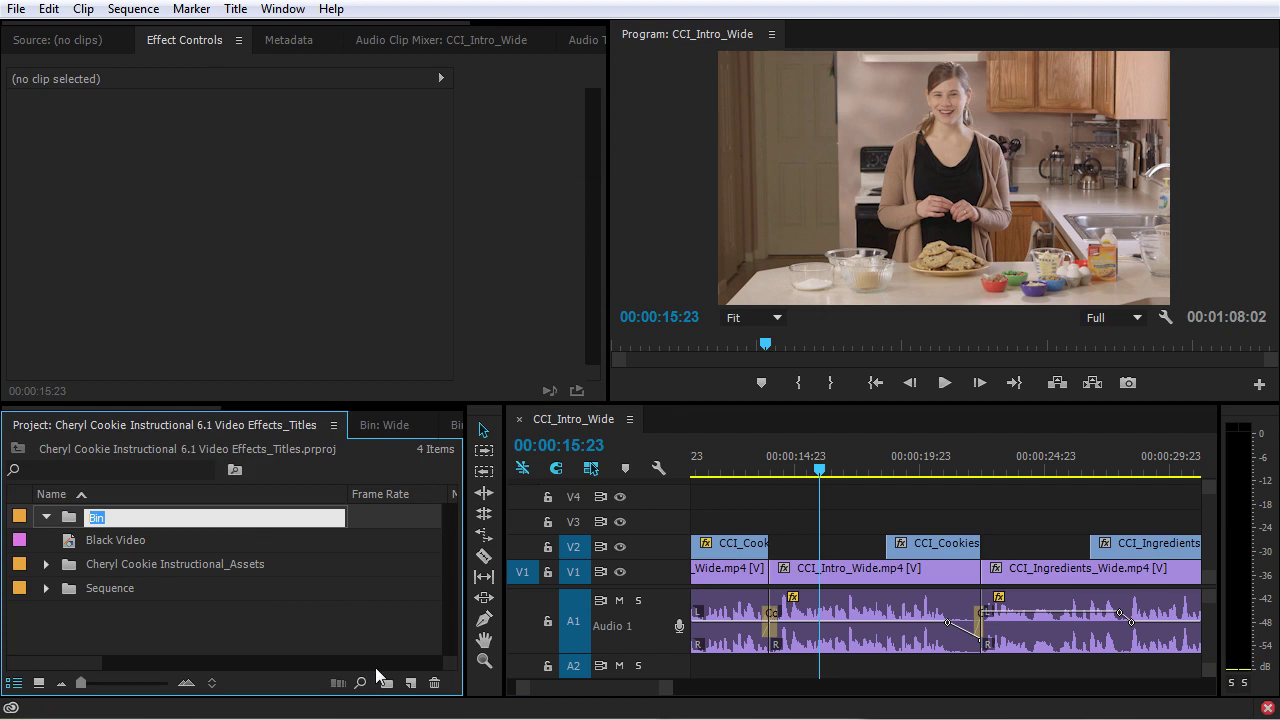
{"action": "type", "text": "Titles"}
{"action": "key", "text": "Return"}
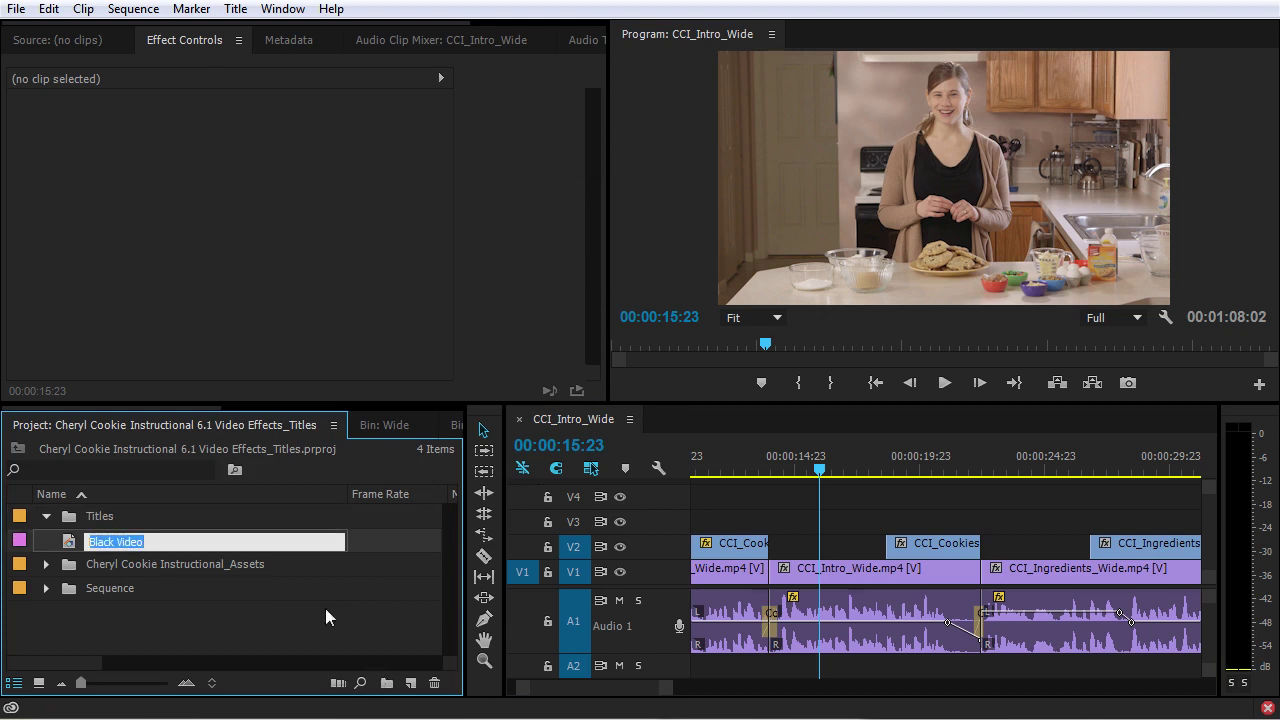
{"action": "left_click", "coordinate": [324, 632]}
- Add a Mattes bin, move Black Video into it, and select the Titles bin
{"action": "left_click", "coordinate": [397, 683]}
{"action": "type", "text": "Mattes"}
{"action": "key", "text": "Return"}
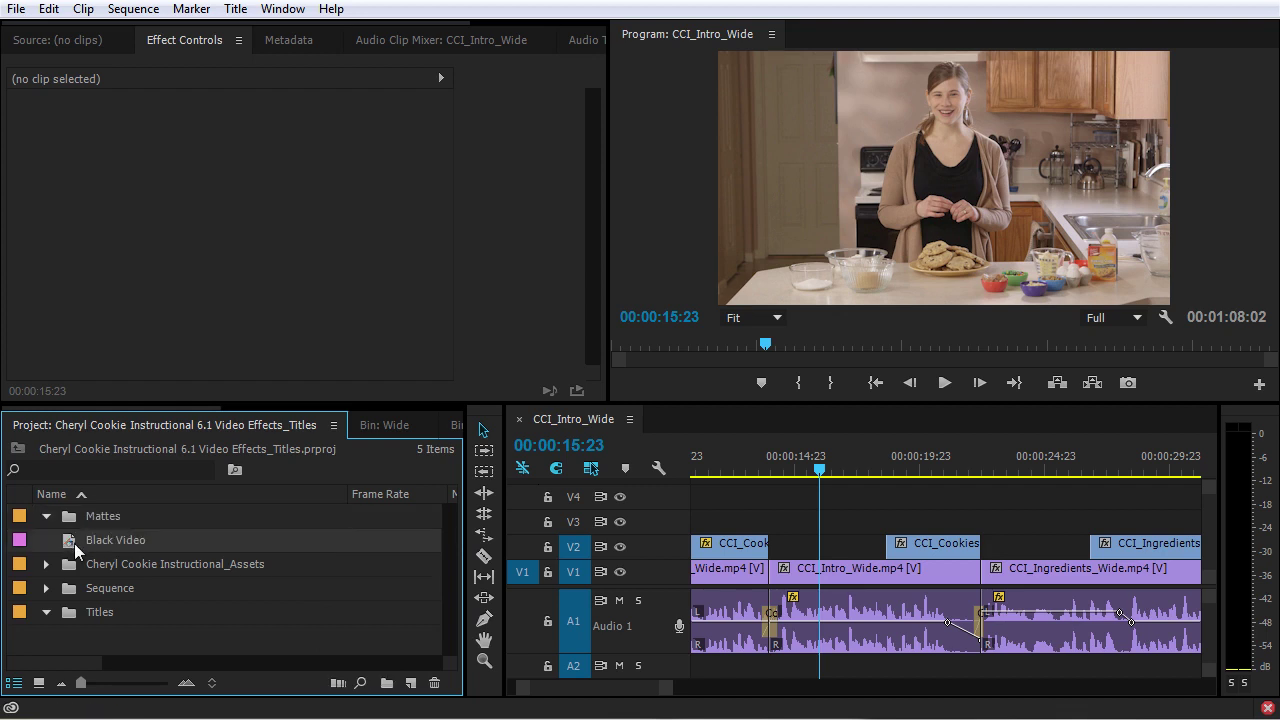
{"action": "left_click_drag", "start_coordinate": [73, 549], "coordinate": [120, 517]}
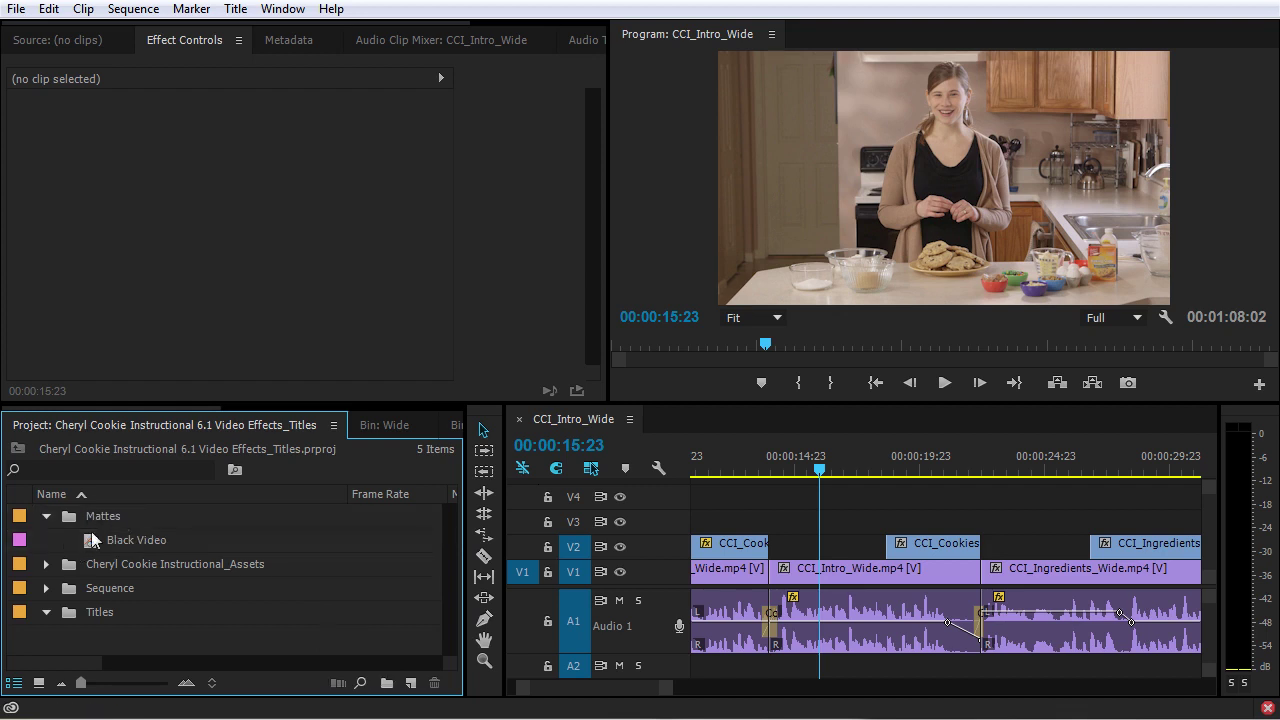
{"action": "left_click", "coordinate": [45, 516]}
{"action": "left_click", "coordinate": [92, 587]}
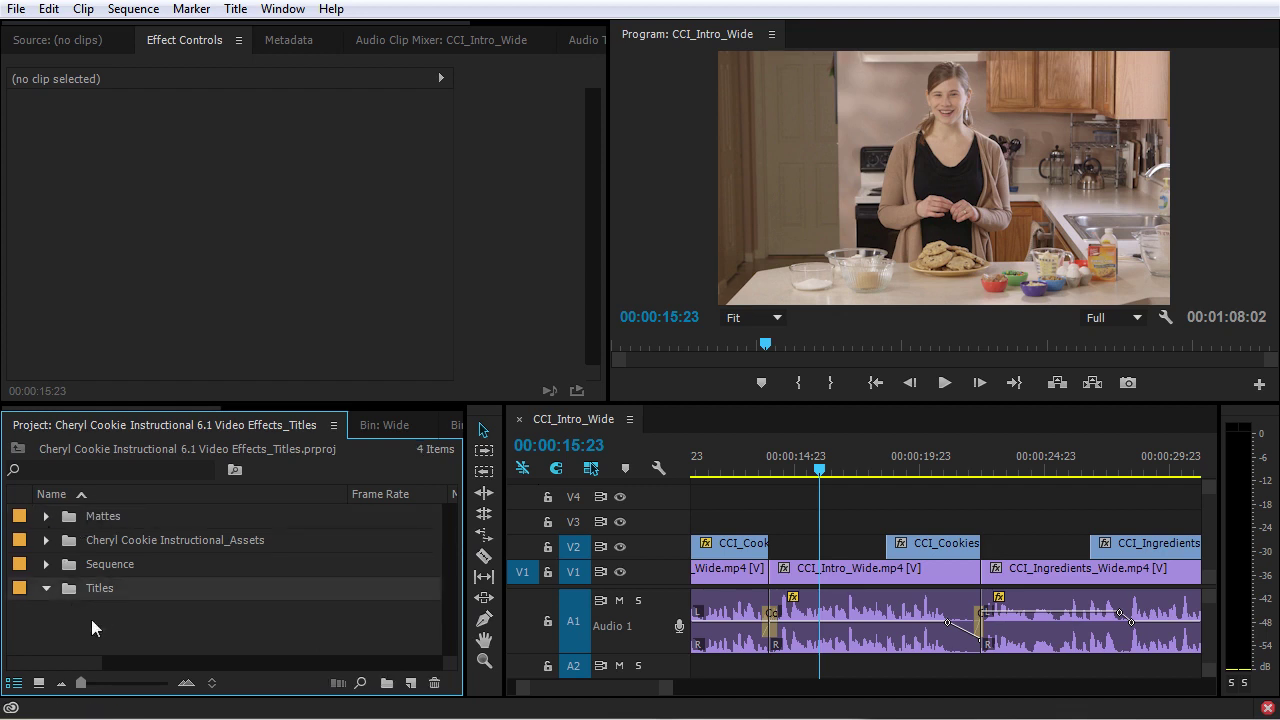
{"action": "left_click", "coordinate": [410, 683]}
- Create a 1920×1080 title named after the presenter and reposition the Titler window
{"action": "left_click", "coordinate": [488, 505]}
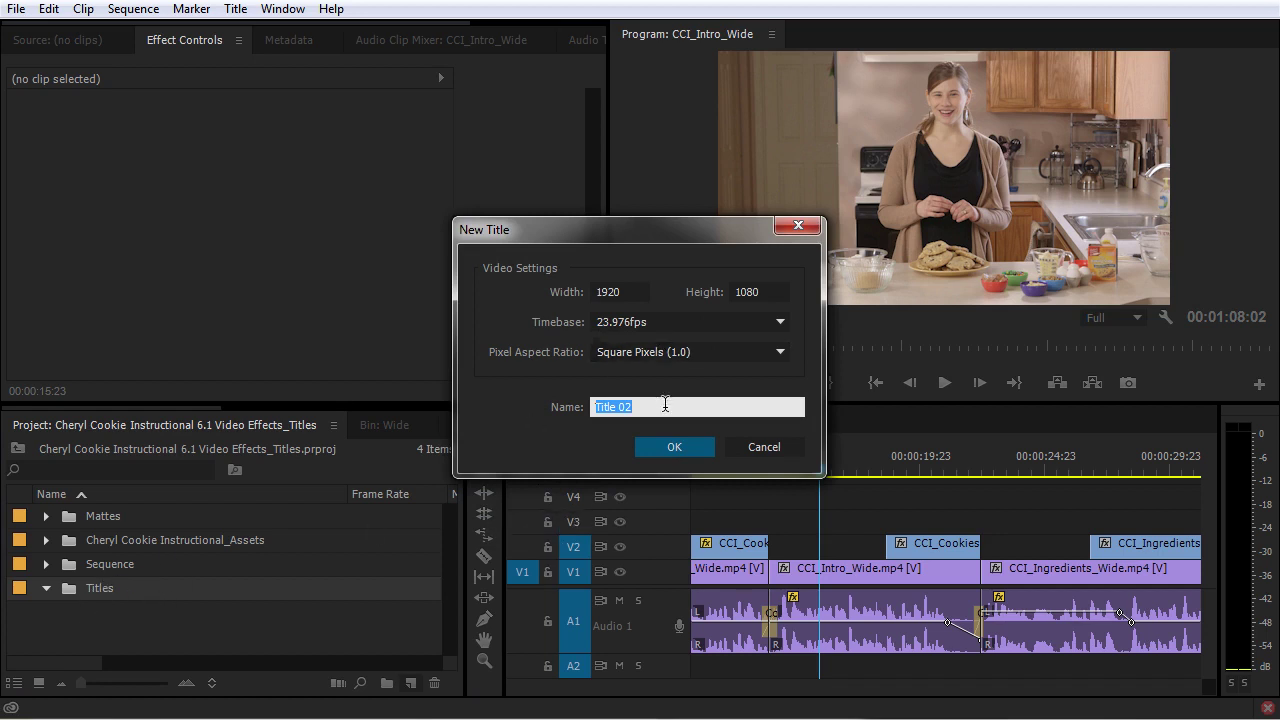
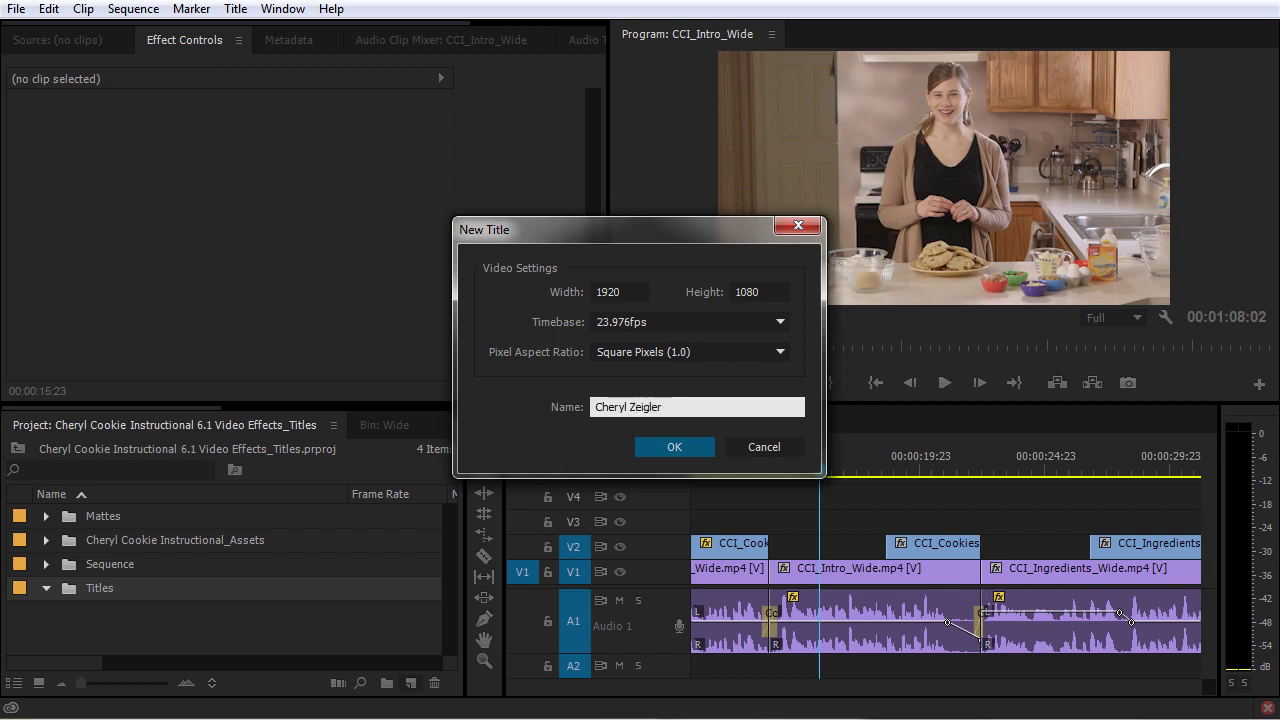
{"action": "key", "text": "Return"}
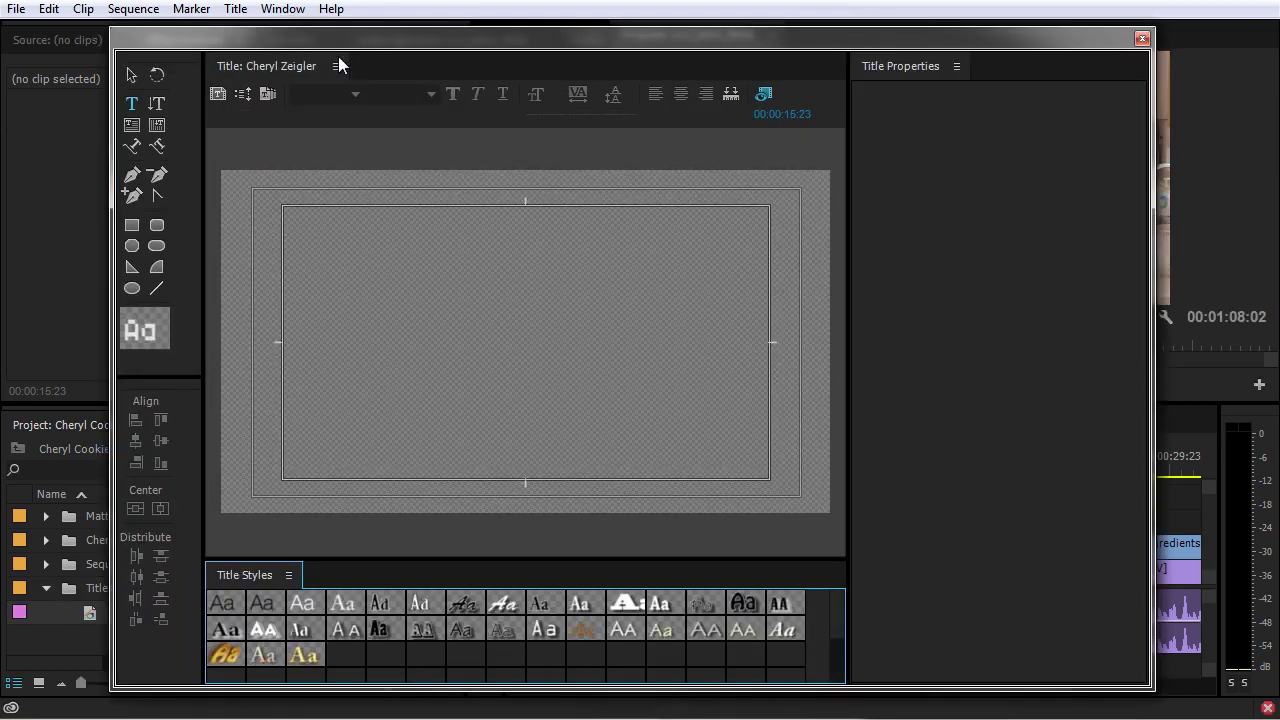
{"action": "left_click_drag", "start_coordinate": [316, 38], "coordinate": [494, 36]}
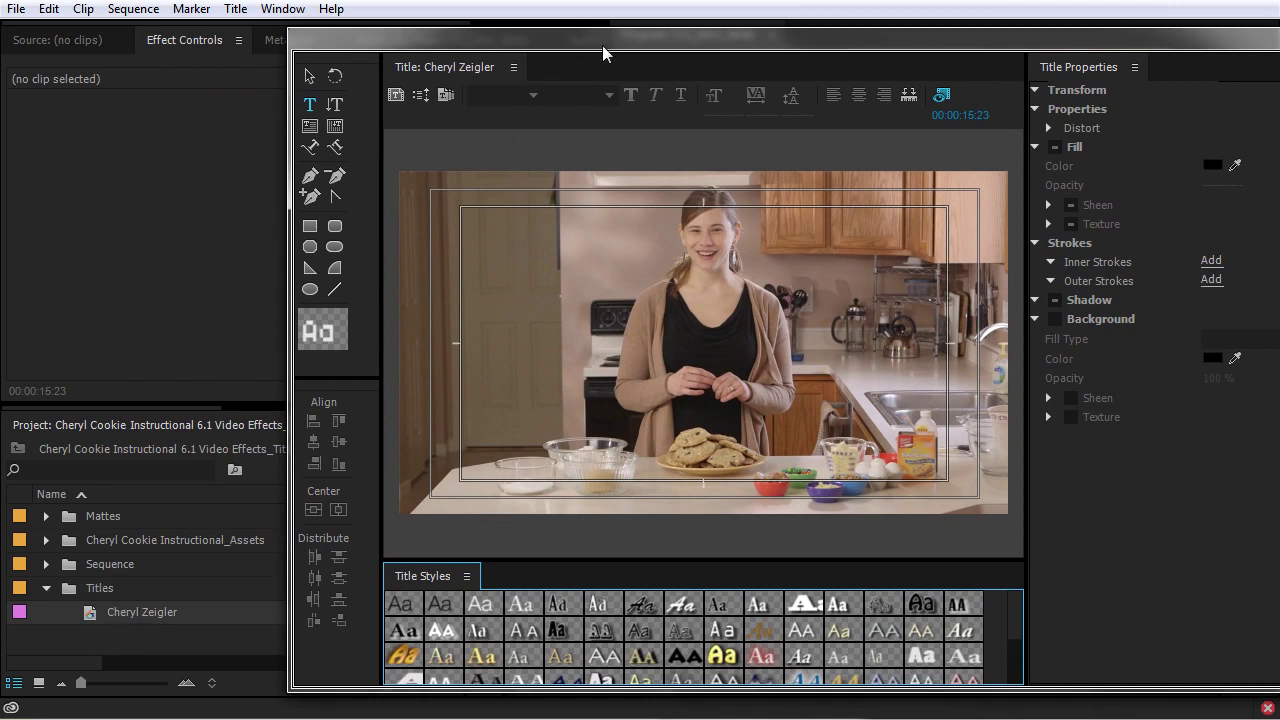
{"action": "left_click_drag", "start_coordinate": [599, 34], "coordinate": [432, 28]}
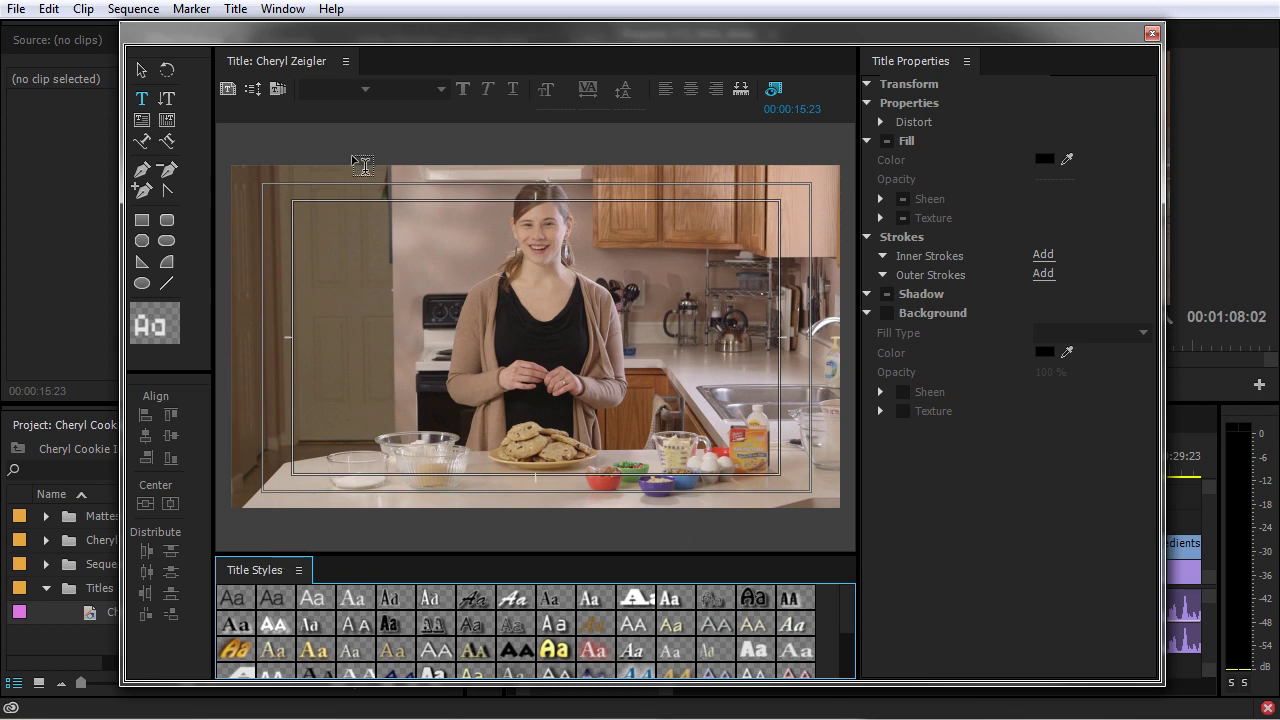
- Open the title templates, collapse the other folders and expand Lower Thirds
{"action": "left_click", "coordinate": [279, 88]}
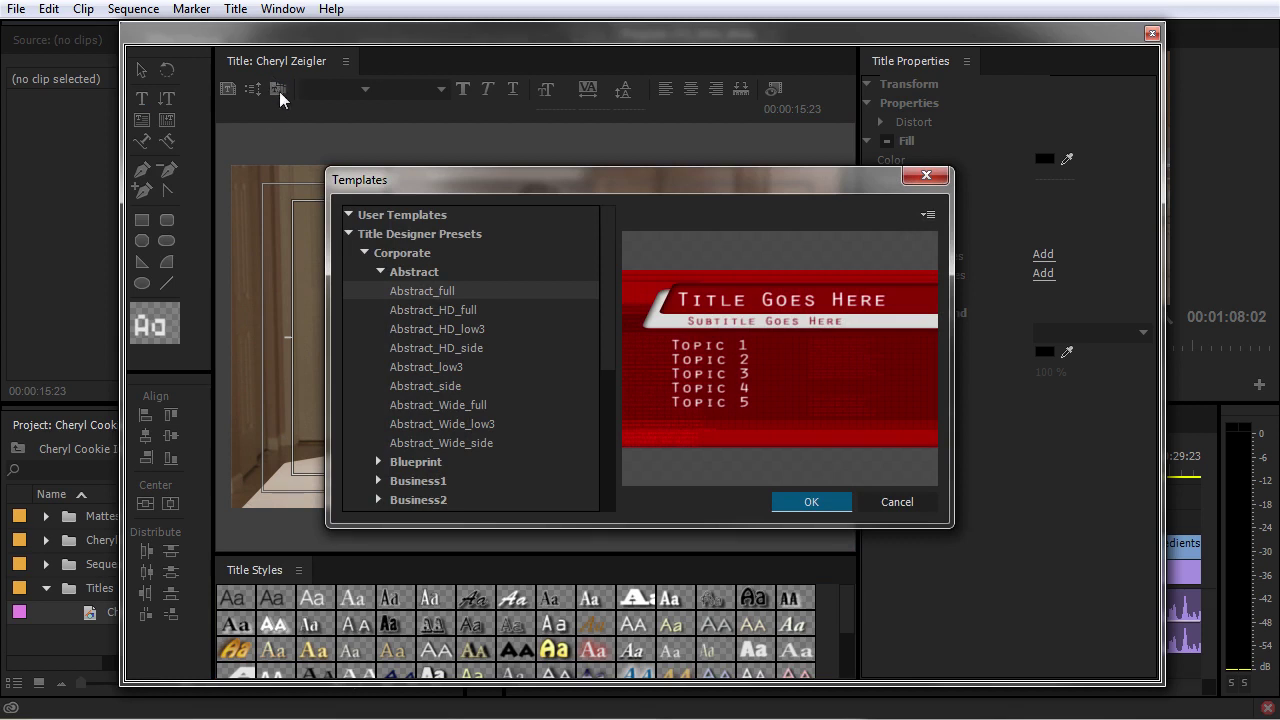
{"action": "left_click_drag", "start_coordinate": [516, 189], "coordinate": [480, 139]}
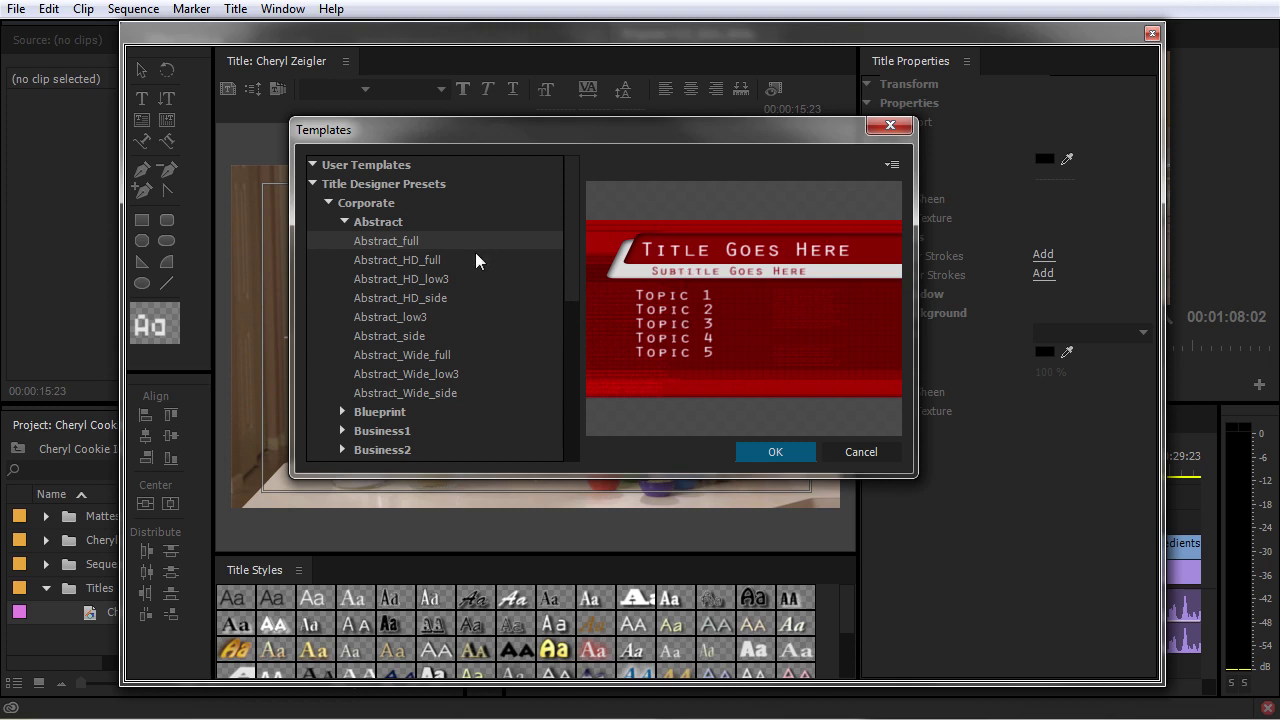
{"action": "left_click", "coordinate": [343, 221]}
{"action": "left_click", "coordinate": [326, 352]}
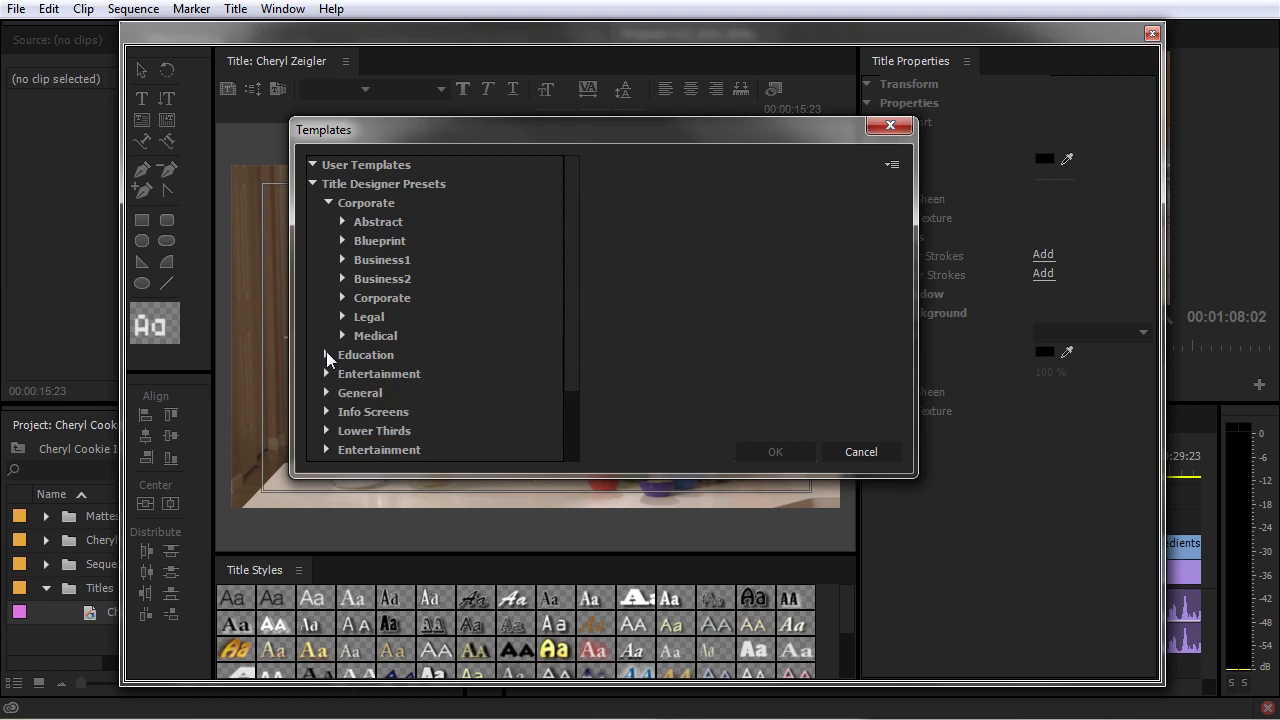
{"action": "left_click", "coordinate": [327, 200]}
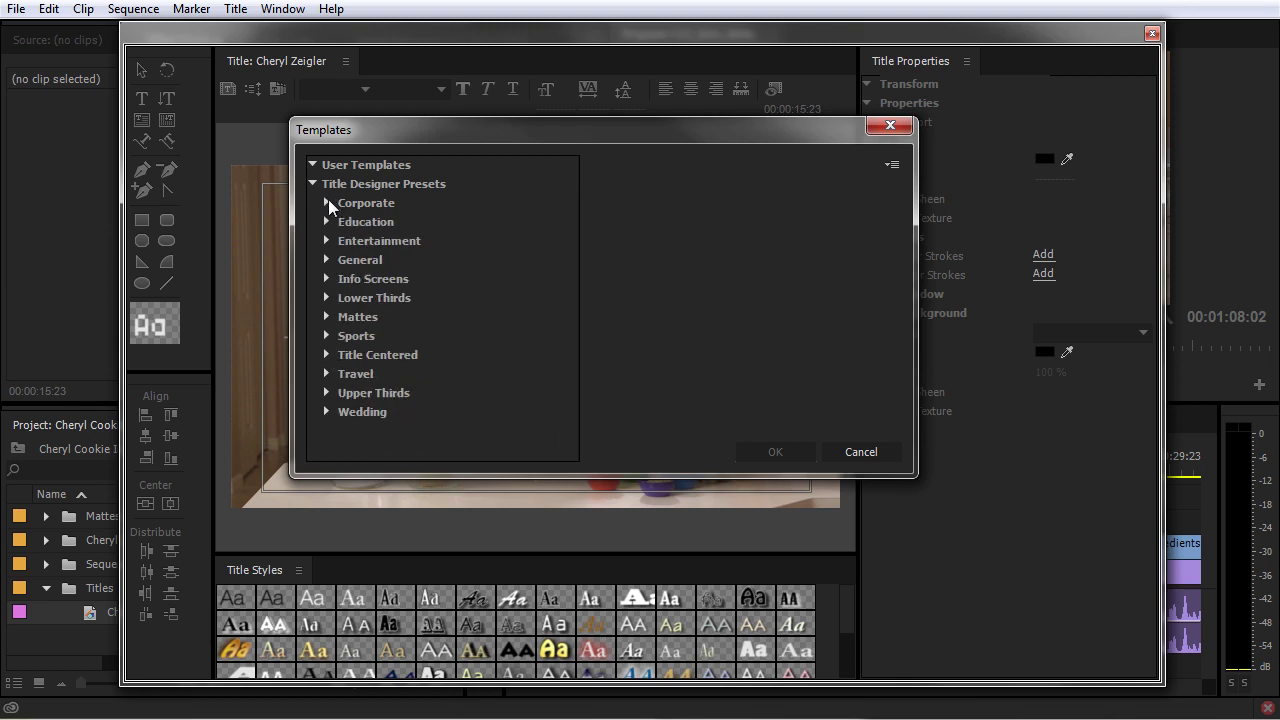
{"action": "left_click", "coordinate": [329, 297]}
- Preview the lower-third presets and settle on Lower Third 1115
{"action": "left_click", "coordinate": [369, 316]}
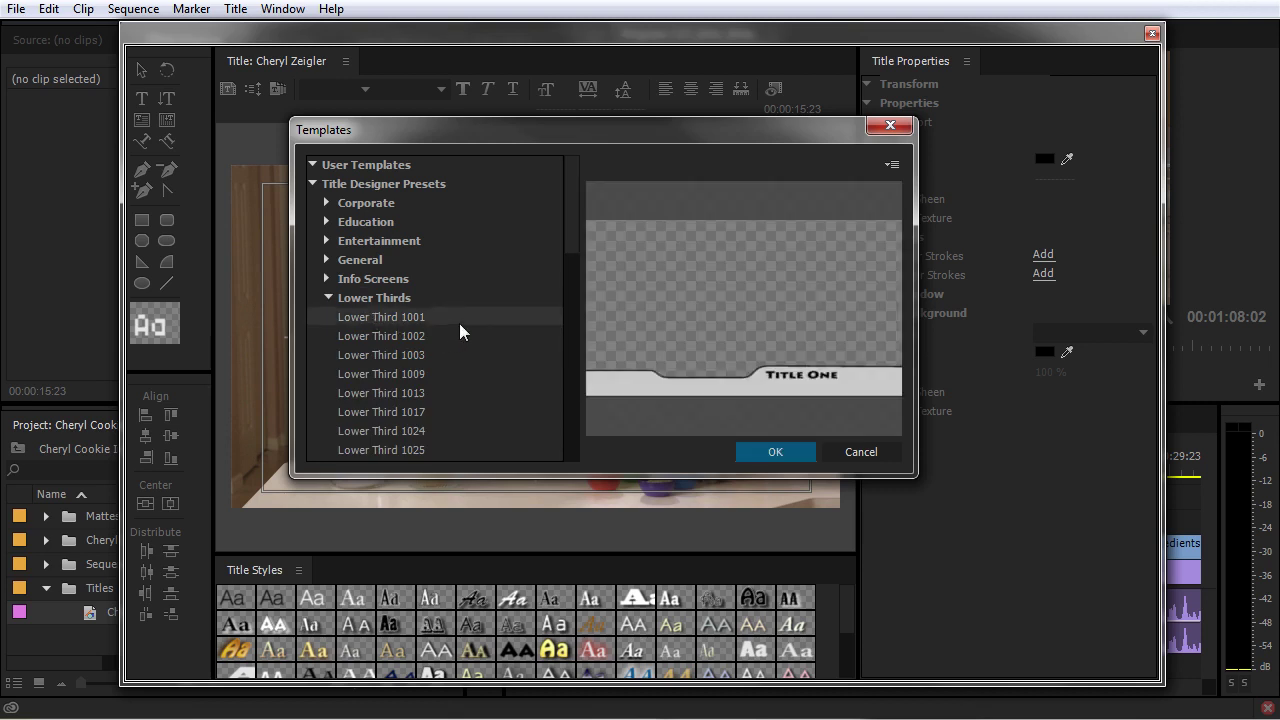
{"action": "left_click_drag", "start_coordinate": [578, 222], "coordinate": [576, 253]}
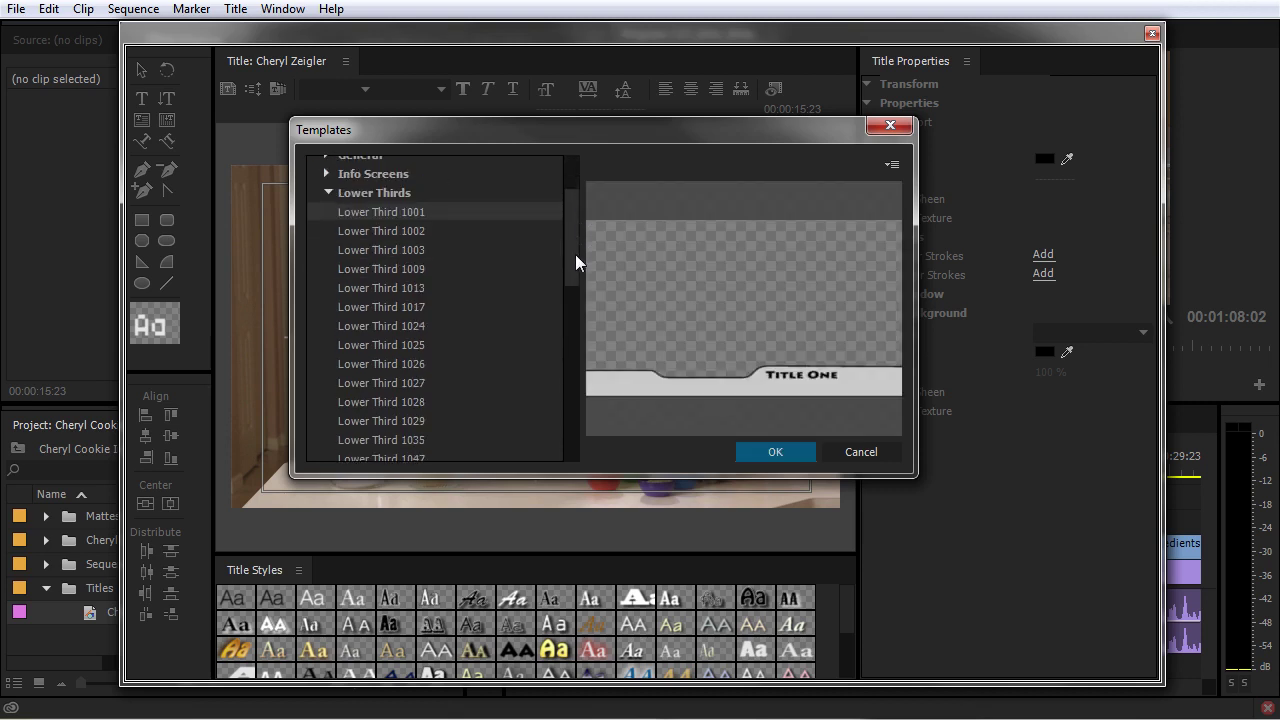
{"action": "key", "text": "Down"}
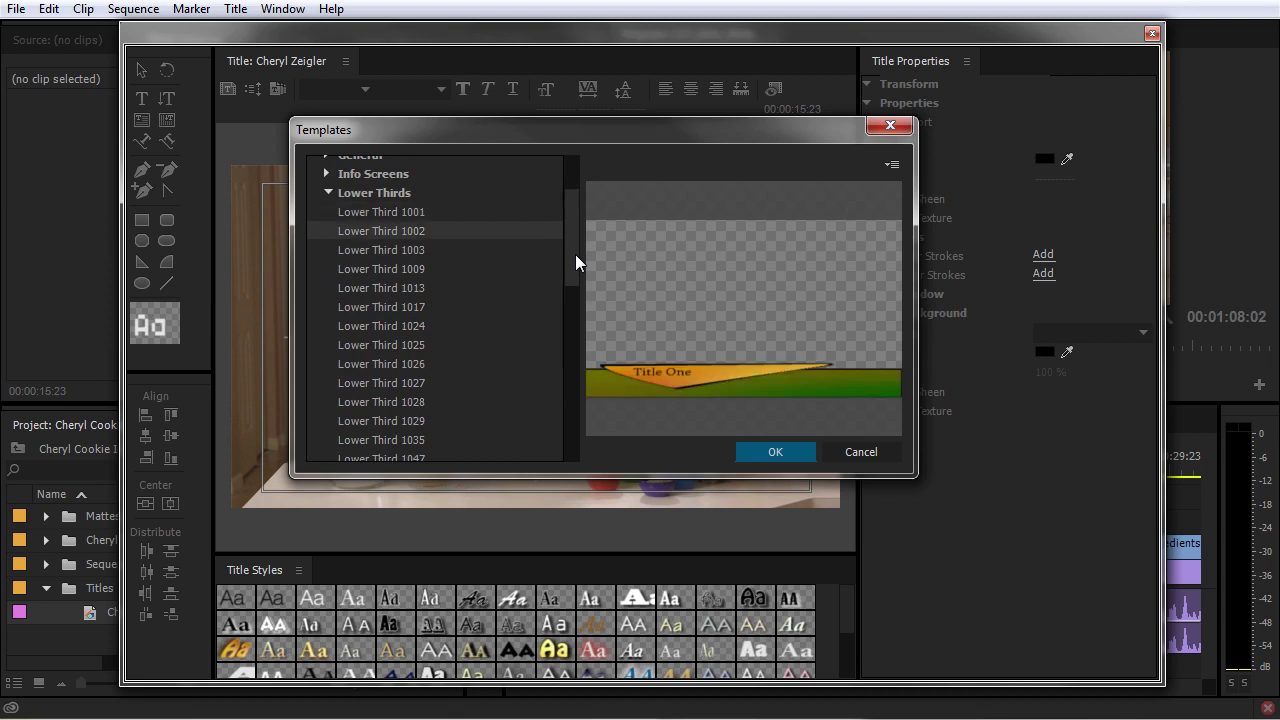
{"action": "key", "text": "Down"}
{"action": "key", "text": "Down"}
{"action": "key", "text": "Down"}
{"action": "key", "text": "Down"}
{"action": "key", "text": "Down"}
{"action": "key", "text": "Down"}
{"action": "key", "text": "Down"}
{"action": "key", "text": "Down"}
{"action": "key", "text": "Down"}
{"action": "key", "text": "Down"}
{"action": "key", "text": "Down"}
{"action": "key", "text": "Down"}
{"action": "key", "text": "Down"}
{"action": "key", "text": "Down"}
{"action": "key", "text": "Down"}
{"action": "key", "text": "Down"}
{"action": "key", "text": "Down"}
{"action": "key", "text": "Down"}
{"action": "key", "text": "Down"}
{"action": "key", "text": "Down"}
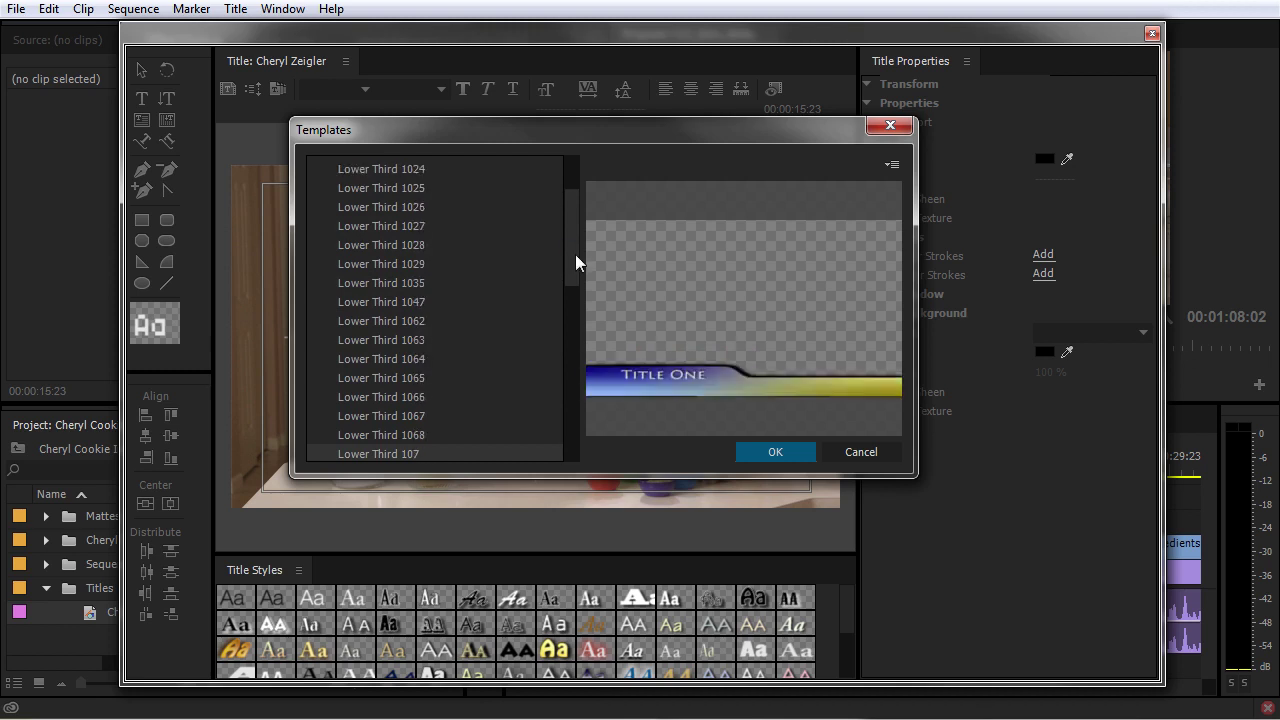
{"action": "key", "text": "Down"}
{"action": "key", "text": "Down"}
{"action": "key", "text": "Down"}
{"action": "key", "text": "Down"}
{"action": "key", "text": "Down"}
{"action": "key", "text": "Down"}
{"action": "key", "text": "Down"}
{"action": "key", "text": "Down"}
{"action": "key", "text": "Down"}
{"action": "key", "text": "Down"}
{"action": "key", "text": "Down"}
{"action": "key", "text": "Down"}
{"action": "key", "text": "Down"}
{"action": "key", "text": "Down"}
{"action": "key", "text": "Down"}
{"action": "key", "text": "Down"}
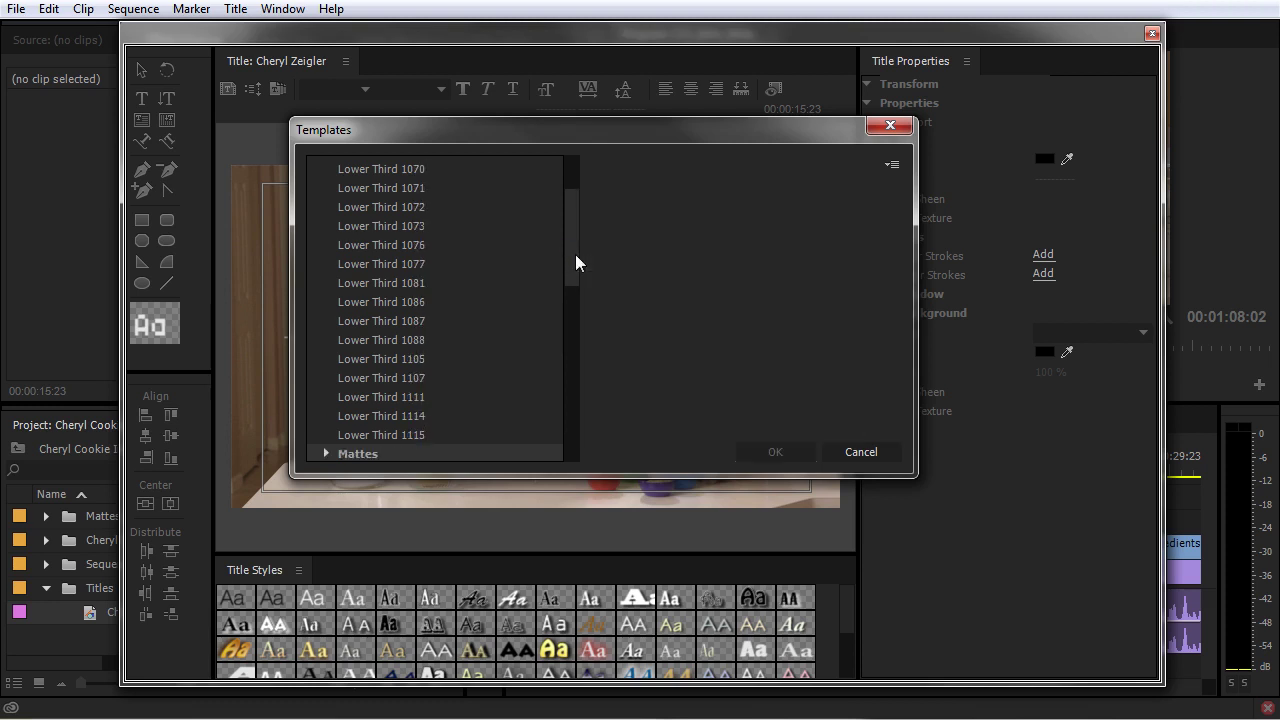
{"action": "key", "text": "Up"}
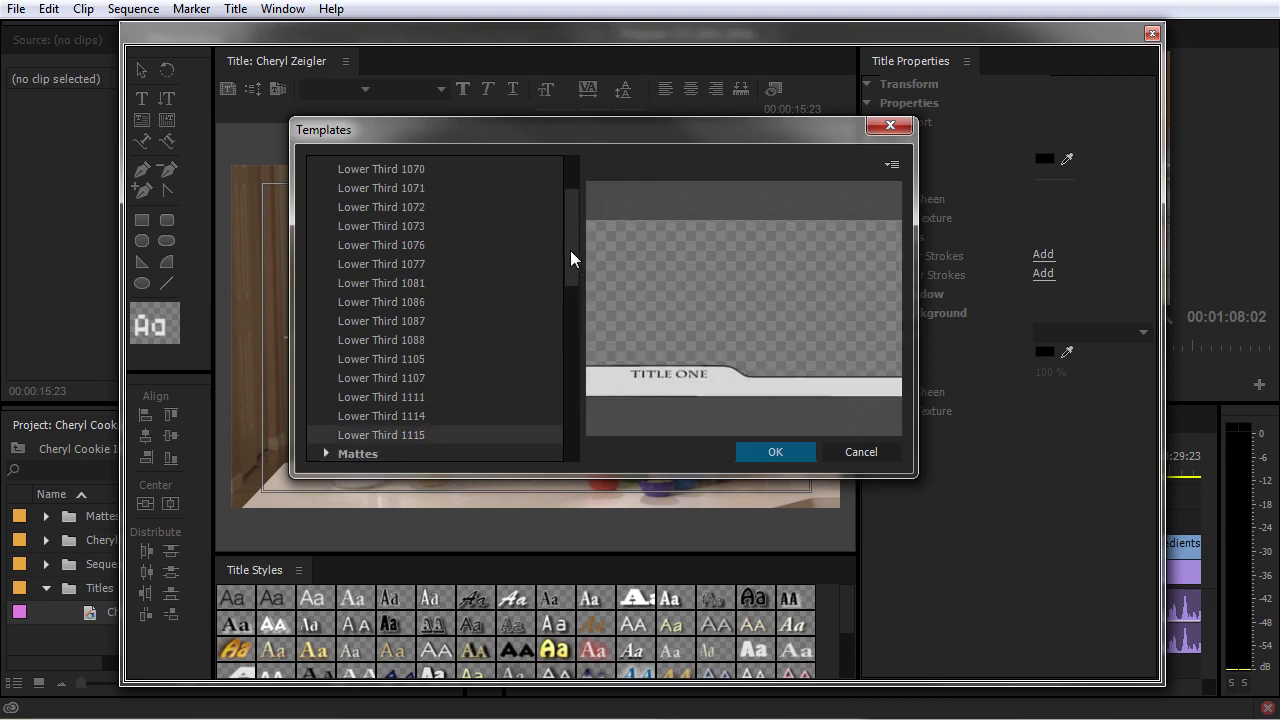
{"action": "left_click_drag", "start_coordinate": [576, 247], "coordinate": [580, 207]}
- Apply Lower Third 1115 and inspect its TITLE ONE text and bar shape
{"action": "left_click", "coordinate": [772, 452]}
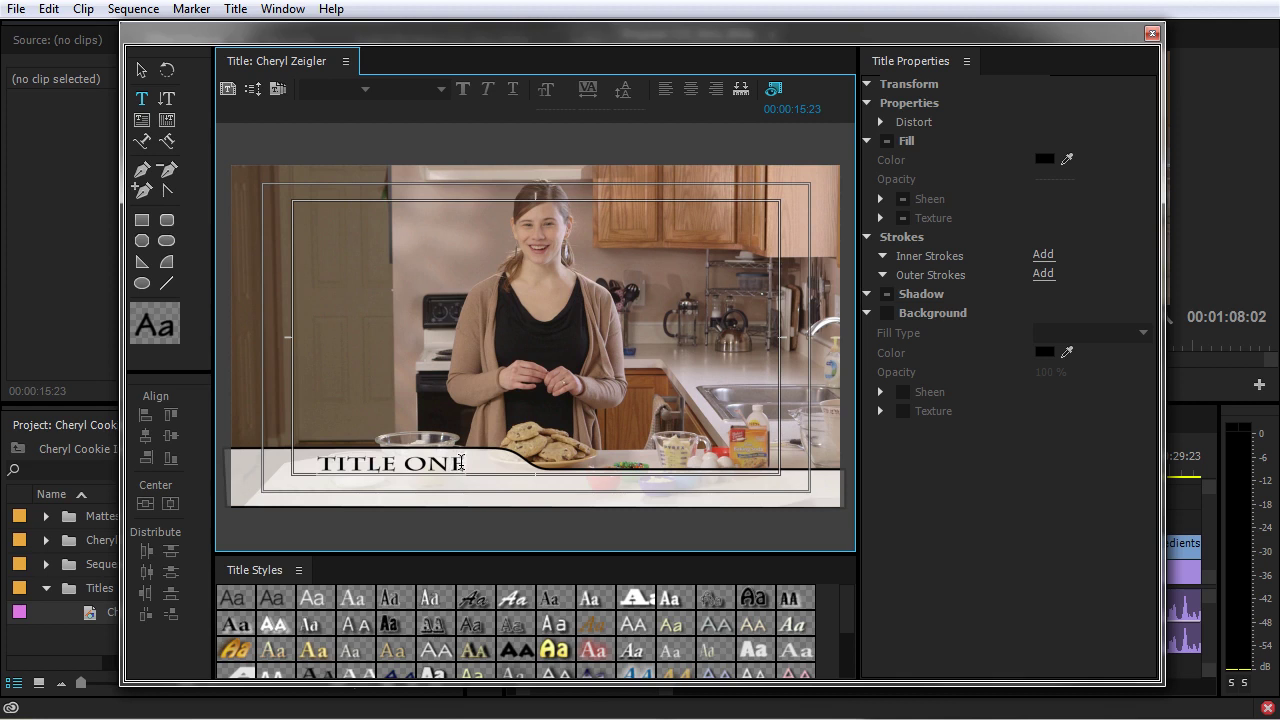
{"action": "left_click", "coordinate": [141, 71]}
{"action": "left_click", "coordinate": [340, 478]}
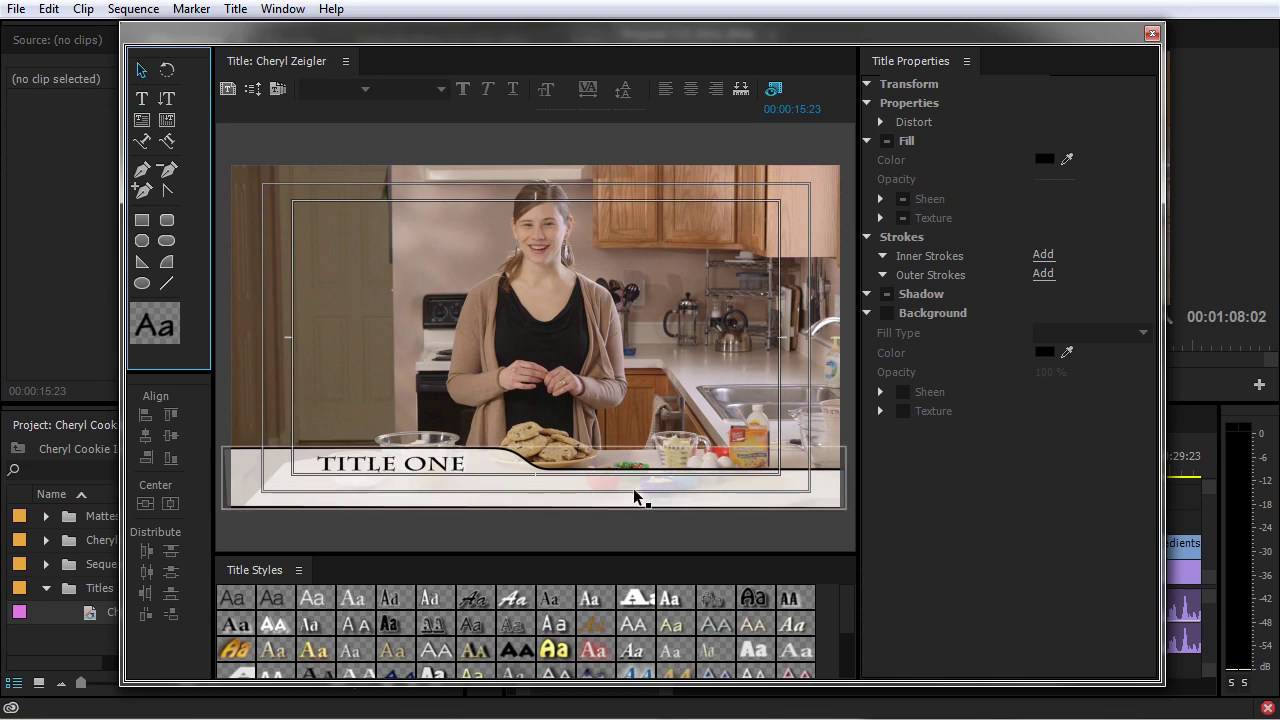
{"action": "left_click", "coordinate": [635, 497]}
{"action": "left_click", "coordinate": [344, 481]}
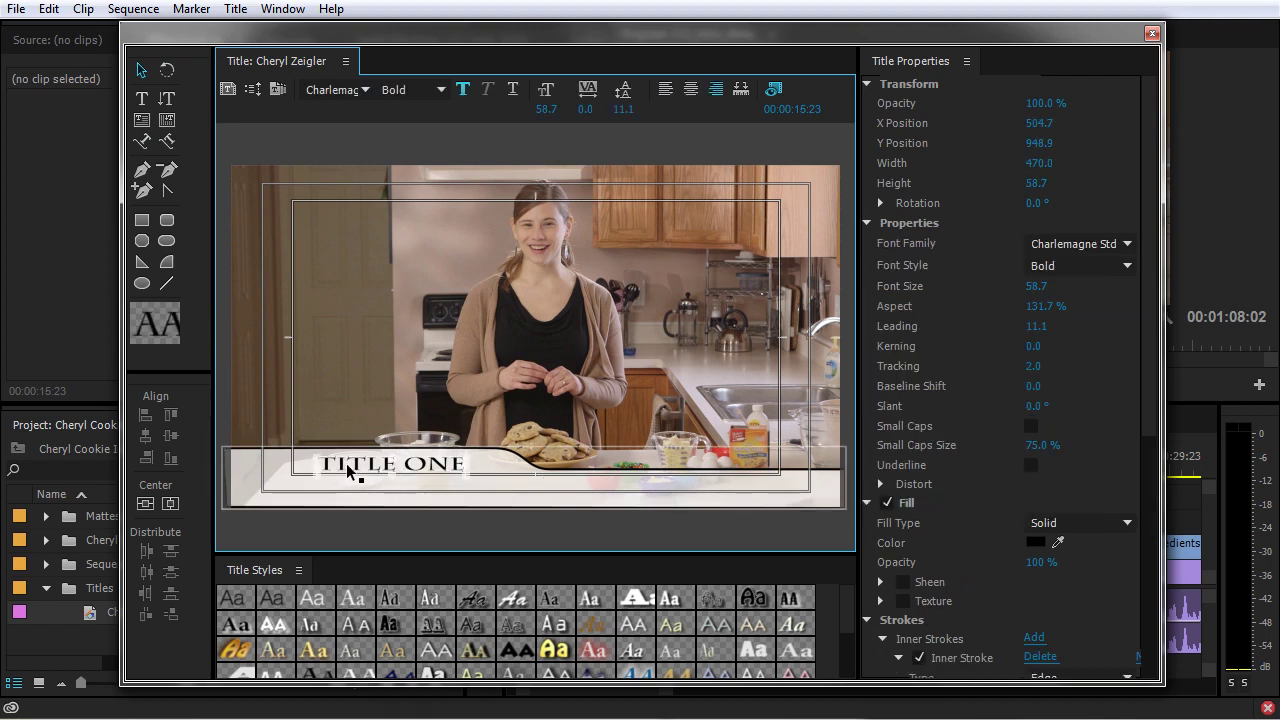
{"action": "left_click", "coordinate": [347, 466]}
{"action": "left_click", "coordinate": [141, 70]}
- Select every character of the TITLE ONE text for restyling
{"action": "left_click", "coordinate": [368, 467]}
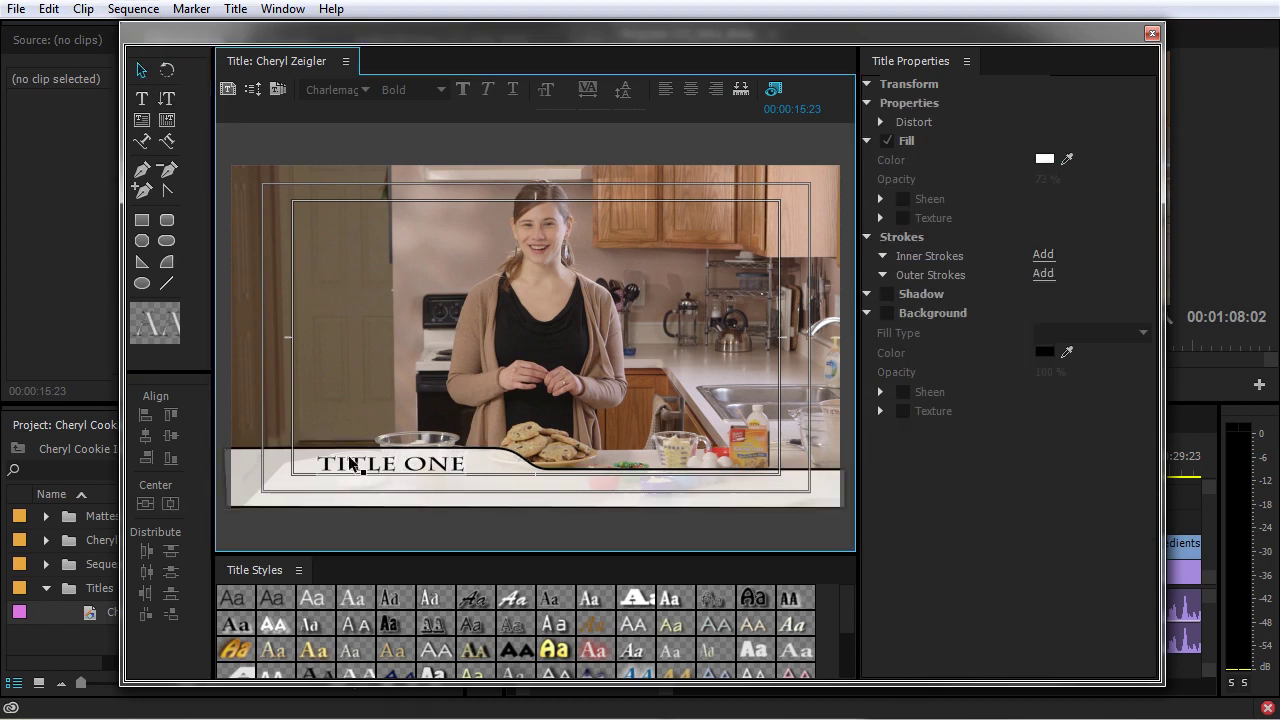
{"action": "double_click", "coordinate": [368, 466]}
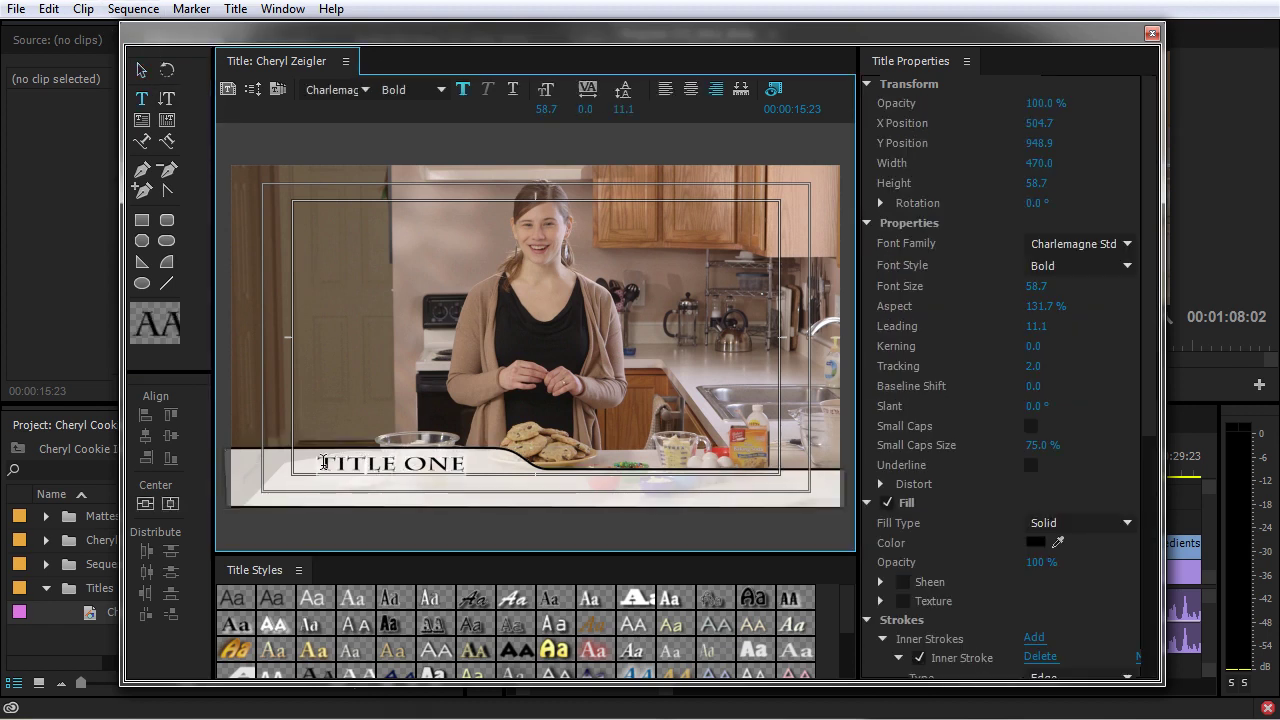
{"action": "left_click_drag", "start_coordinate": [320, 462], "coordinate": [488, 466]}
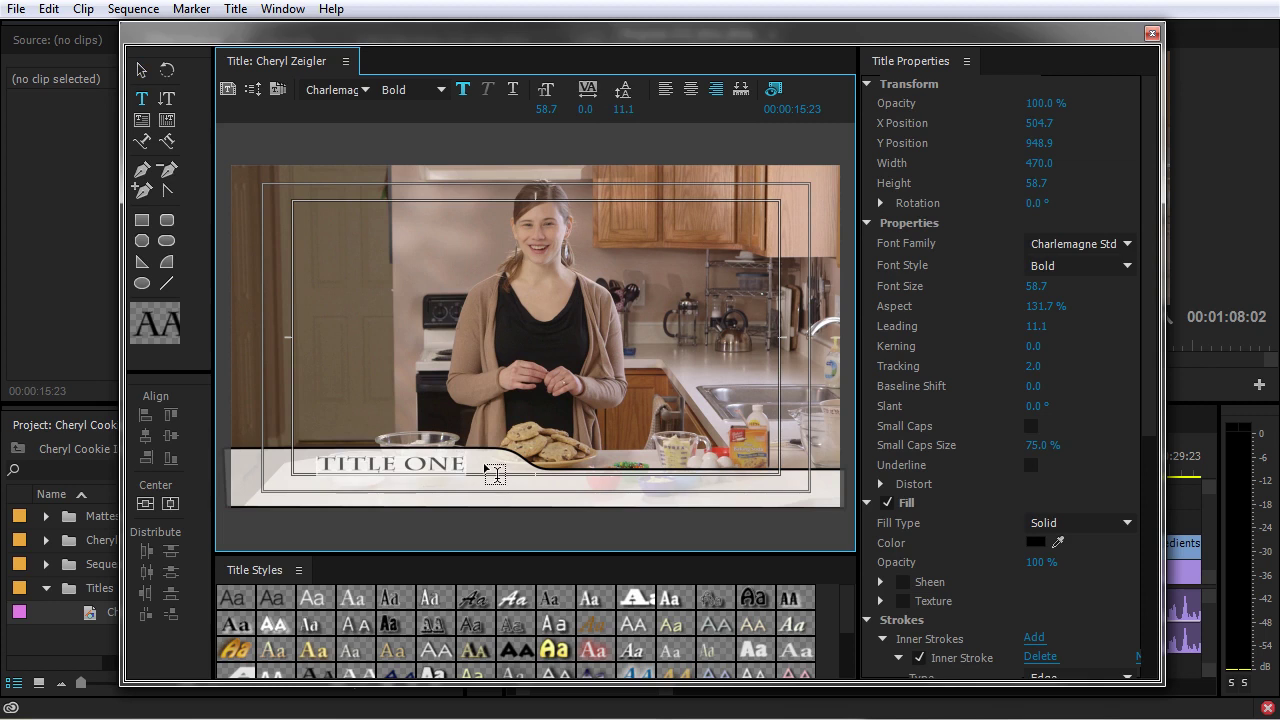
{"action": "left_click", "coordinate": [1099, 246]}
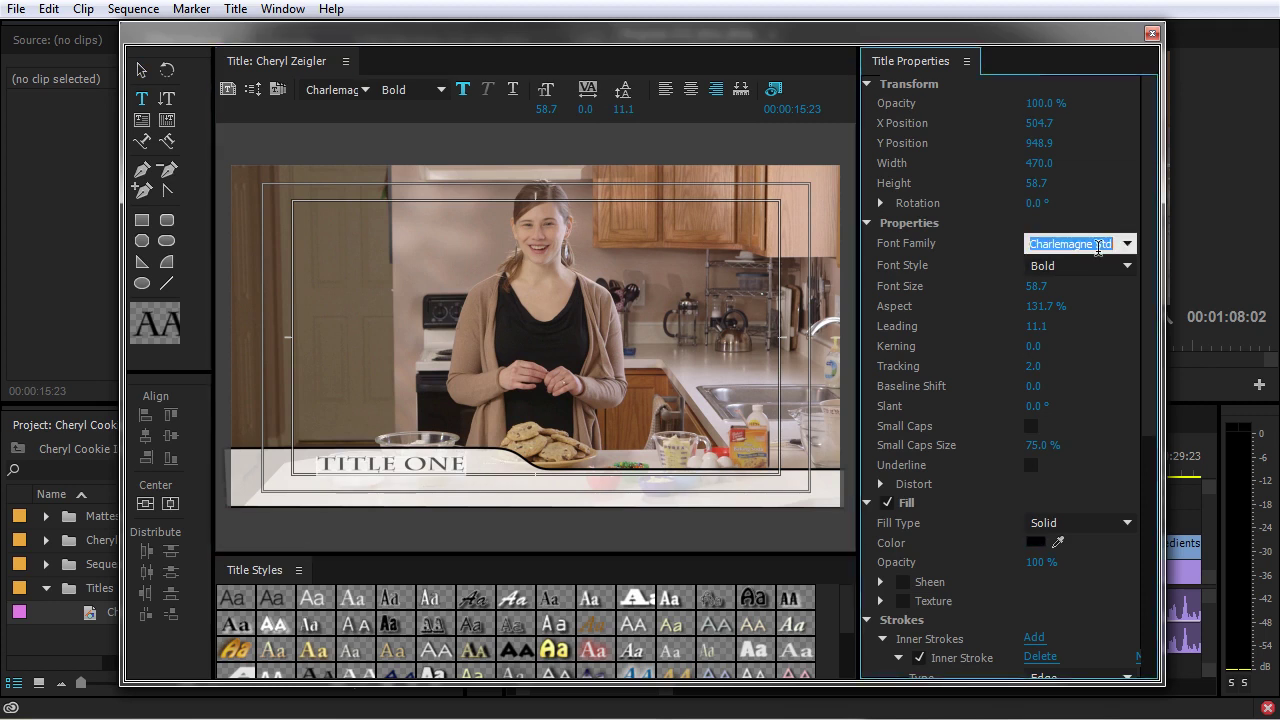
- Set the title text to Arial Narrow at font size 89.9
{"action": "type", "text": "Arial"}
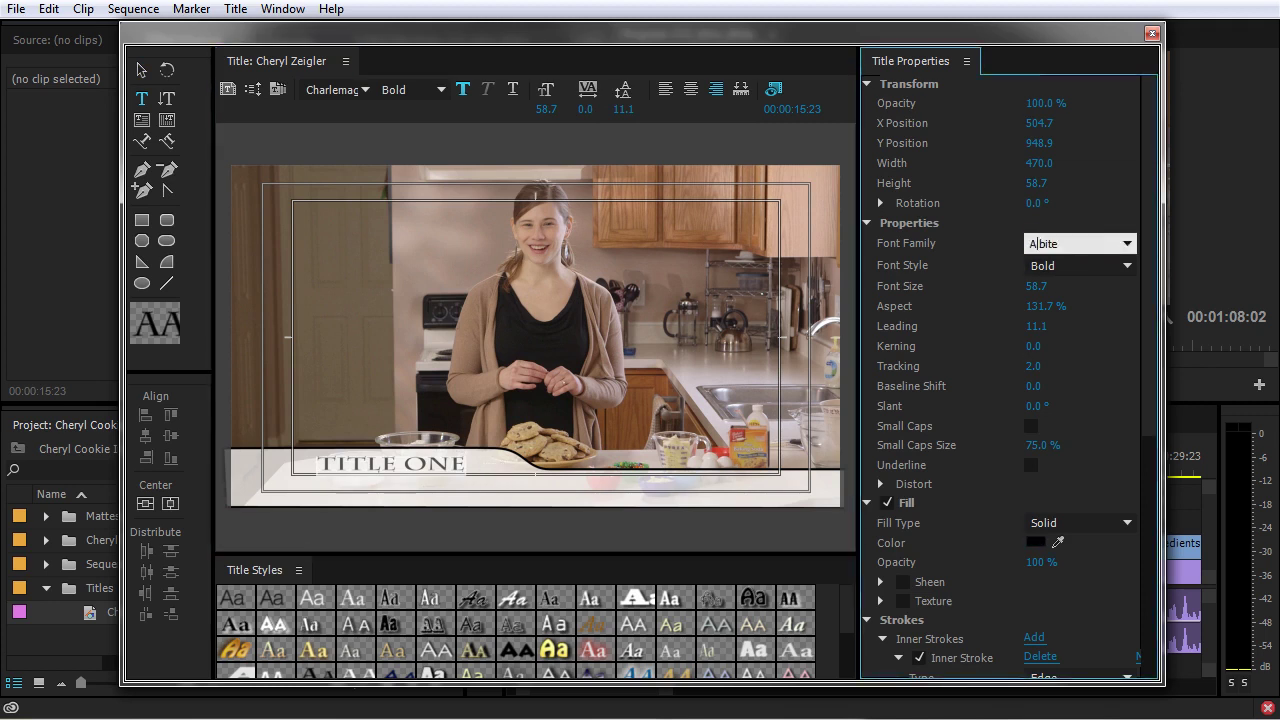
{"action": "key", "text": "Tab"}
{"action": "left_click", "coordinate": [1127, 265]}
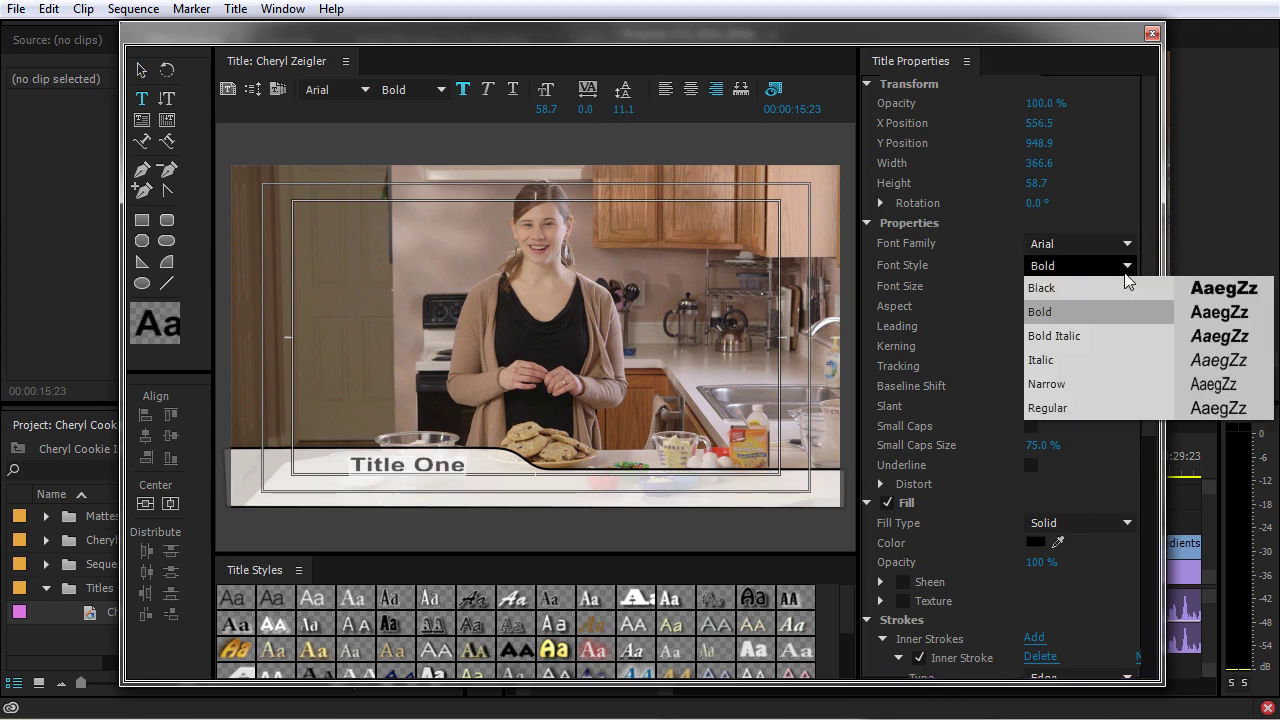
{"action": "left_click", "coordinate": [1077, 388]}
{"action": "left_click_drag", "start_coordinate": [1034, 286], "coordinate": [1066, 286]}
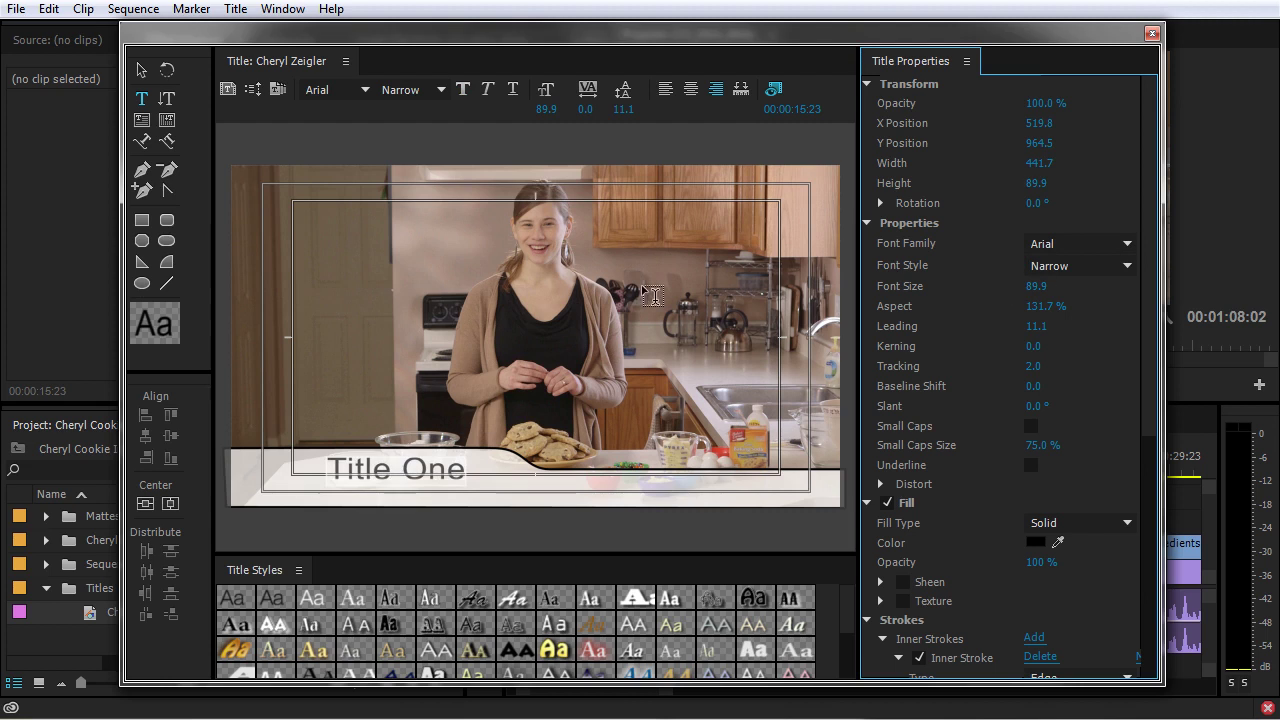
- Delete all the template's shape and text objects from the title
{"action": "left_click", "coordinate": [141, 70]}
{"action": "left_click_drag", "start_coordinate": [432, 475], "coordinate": [435, 475]}
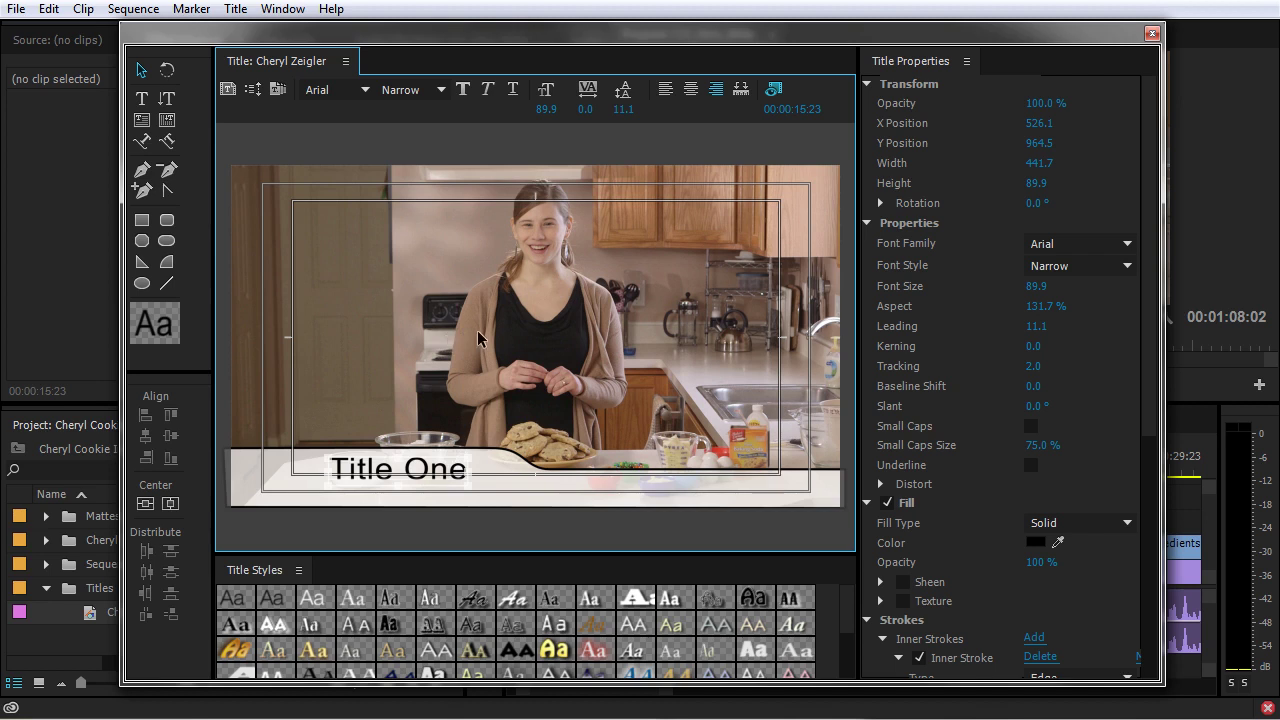
{"action": "key", "text": "ctrl+z"}
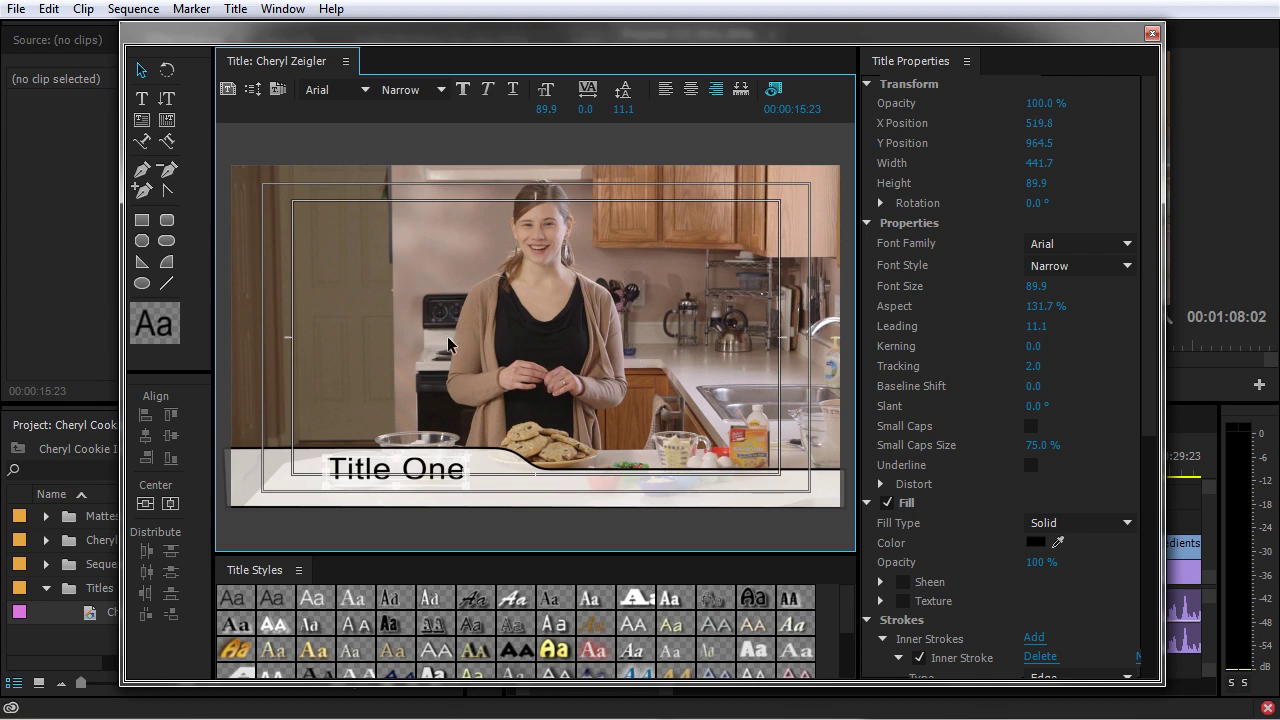
{"action": "key", "text": "ctrl+a"}
{"action": "key", "text": "Delete"}
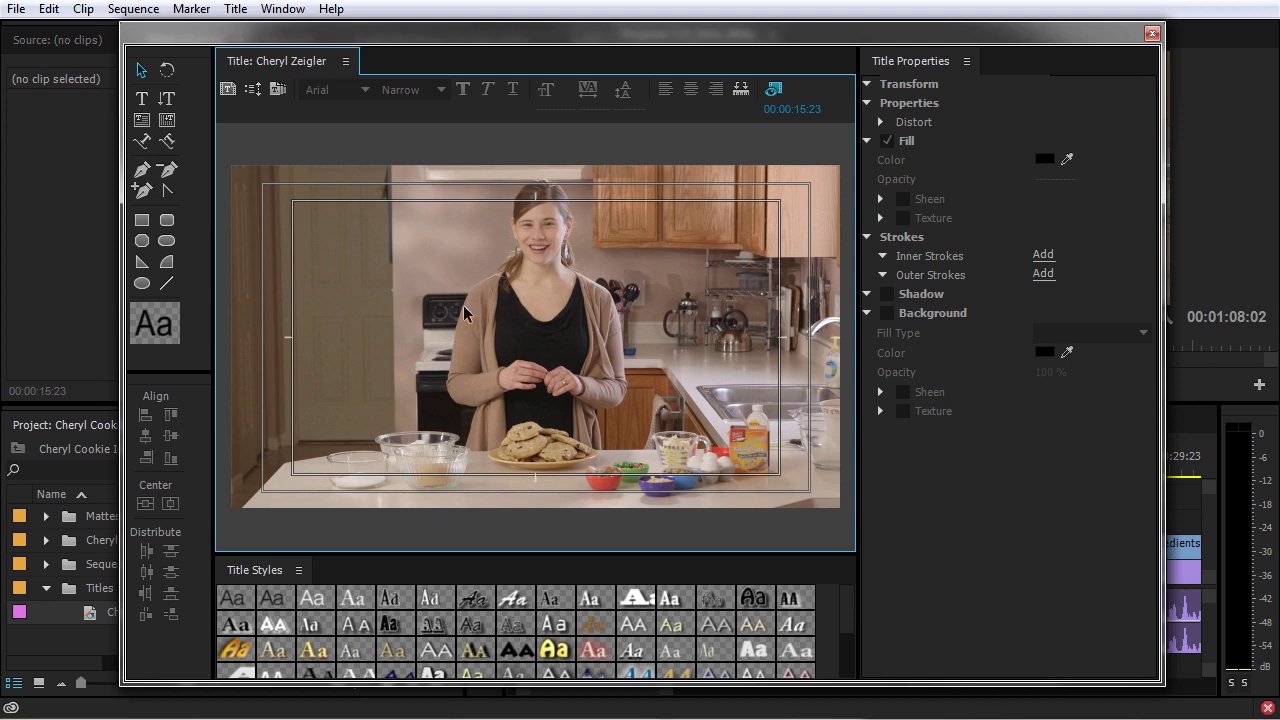
- Type the presenter's name at the lower-left of the frame and nudge it into place
{"action": "left_click", "coordinate": [141, 98]}
{"action": "left_click", "coordinate": [281, 482]}
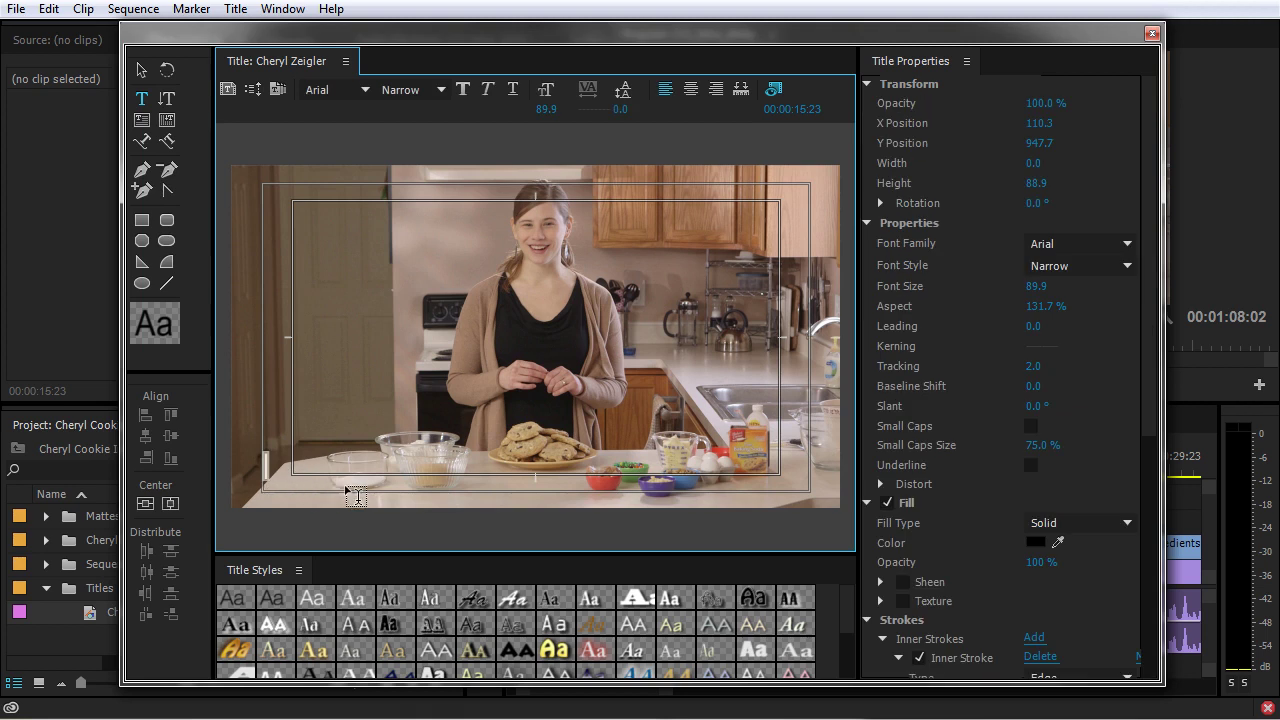
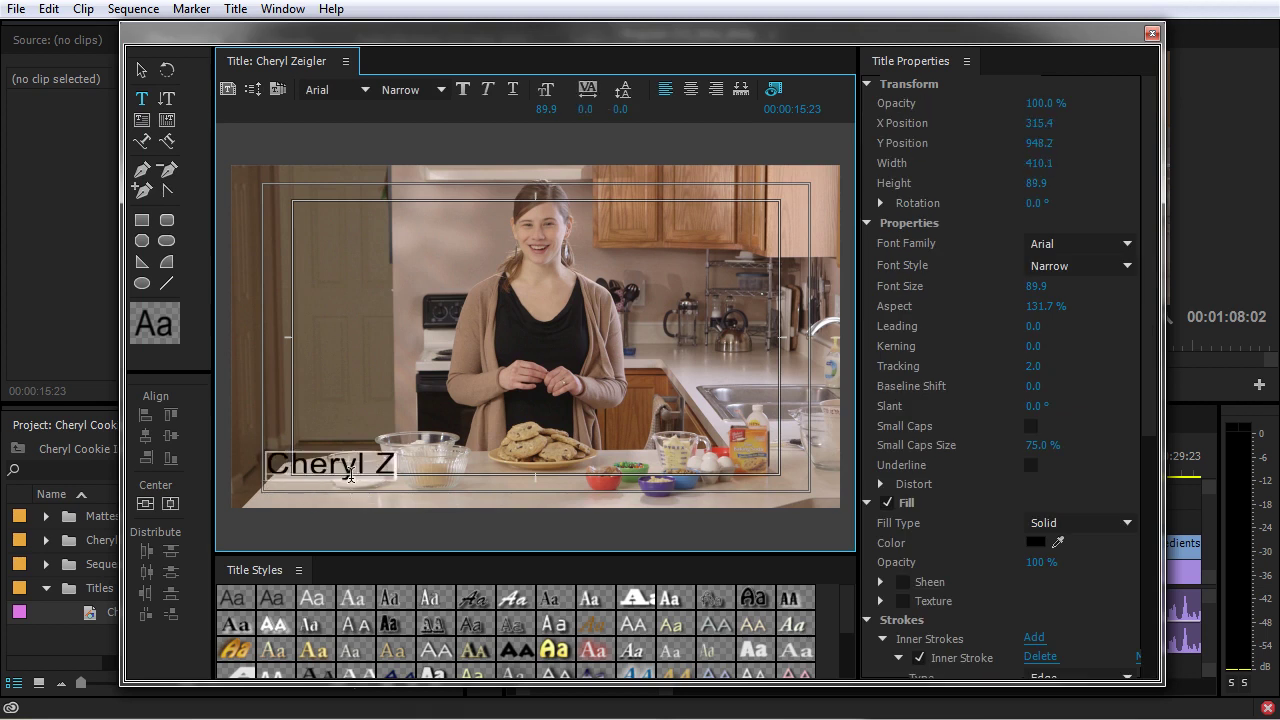
{"action": "left_click", "coordinate": [141, 69]}
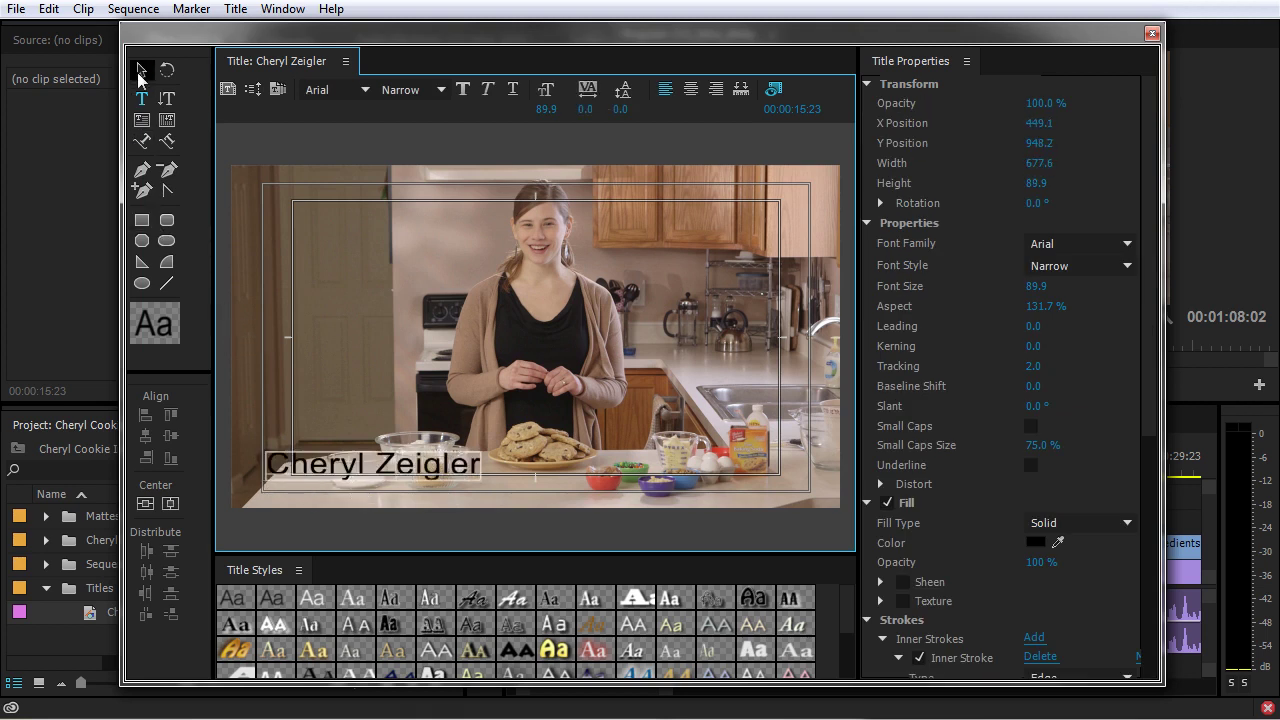
{"action": "left_click_drag", "start_coordinate": [416, 470], "coordinate": [414, 481]}
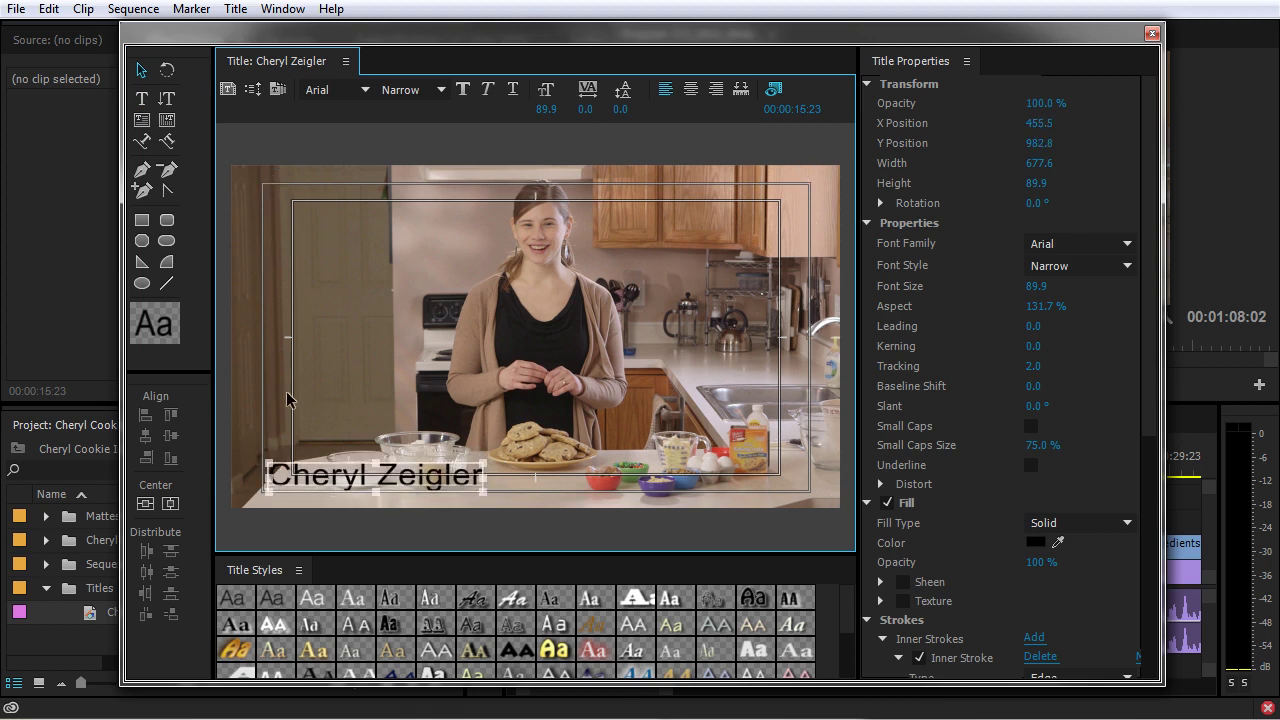
- Give the name text a solid white fill
{"action": "left_click", "coordinate": [1036, 542]}
{"action": "left_click_drag", "start_coordinate": [523, 410], "coordinate": [286, 534]}
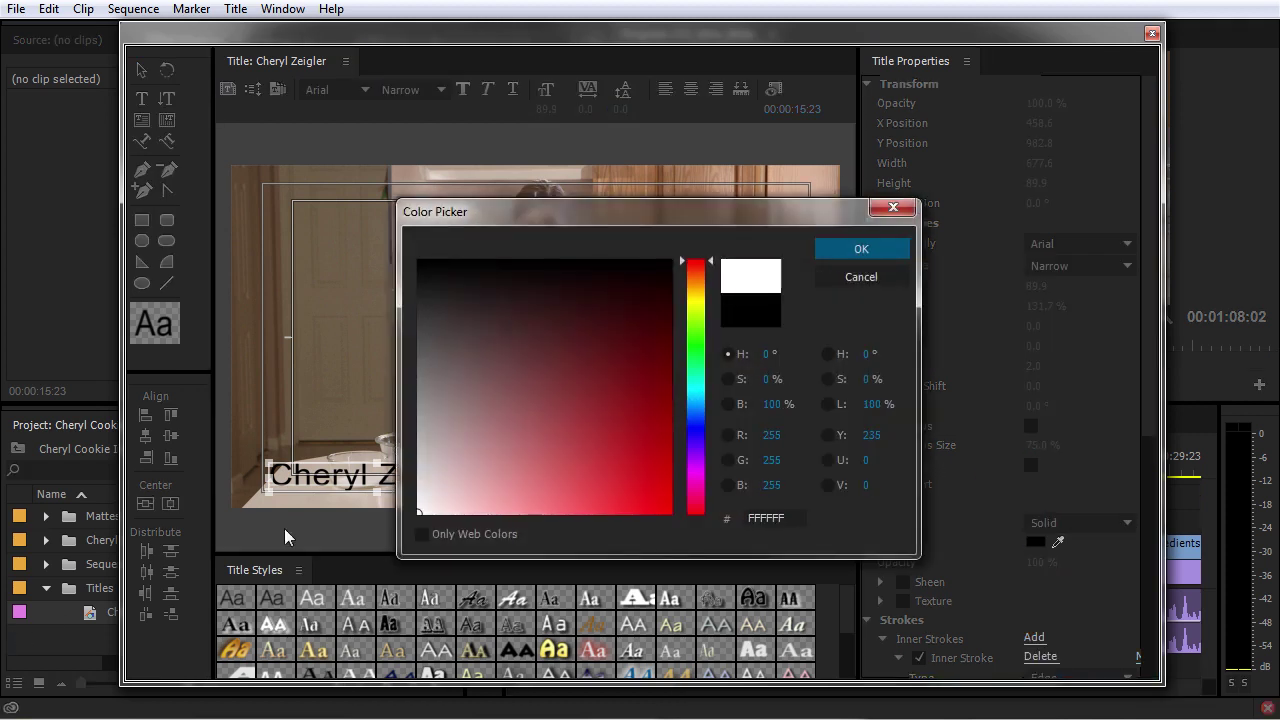
{"action": "left_click", "coordinate": [870, 255]}
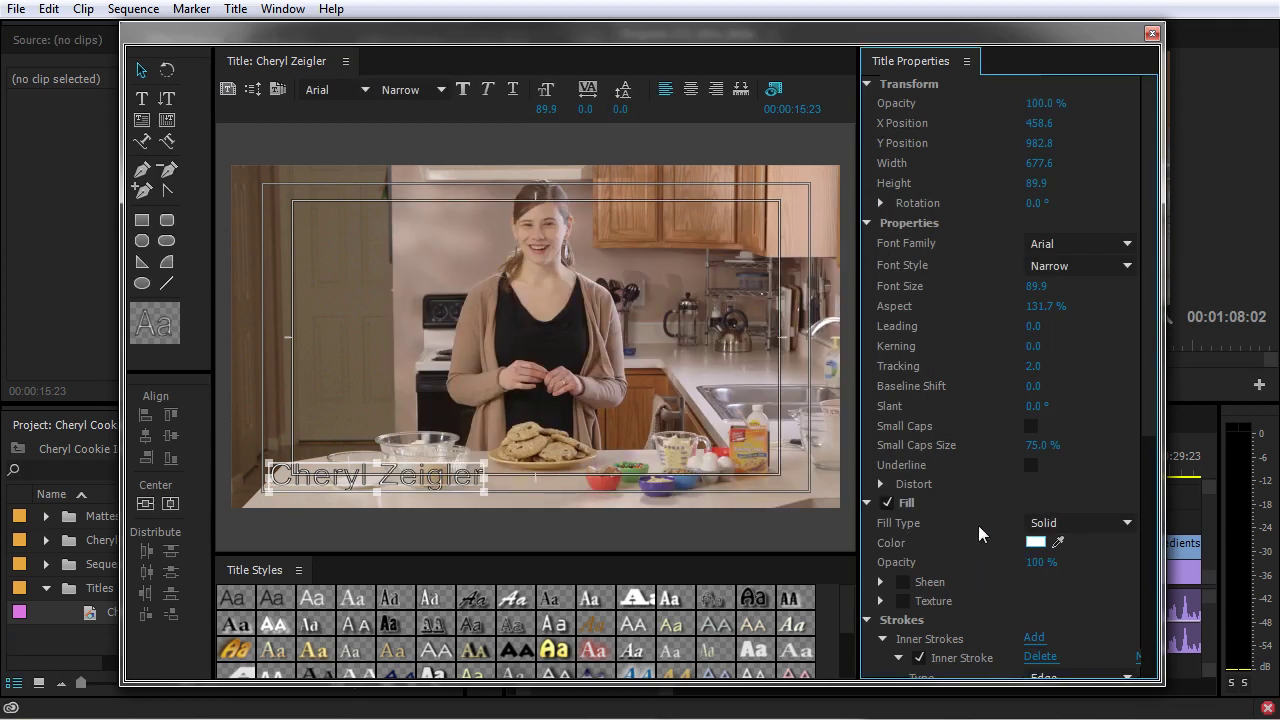
- Turn off the inner stroke and collapse the Strokes, Shadow and Background groups
{"action": "scroll", "coordinate": [970, 555], "scroll_direction": "down", "scroll_amount": 1}
{"action": "scroll", "coordinate": [904, 623], "scroll_direction": "down", "scroll_amount": 4}
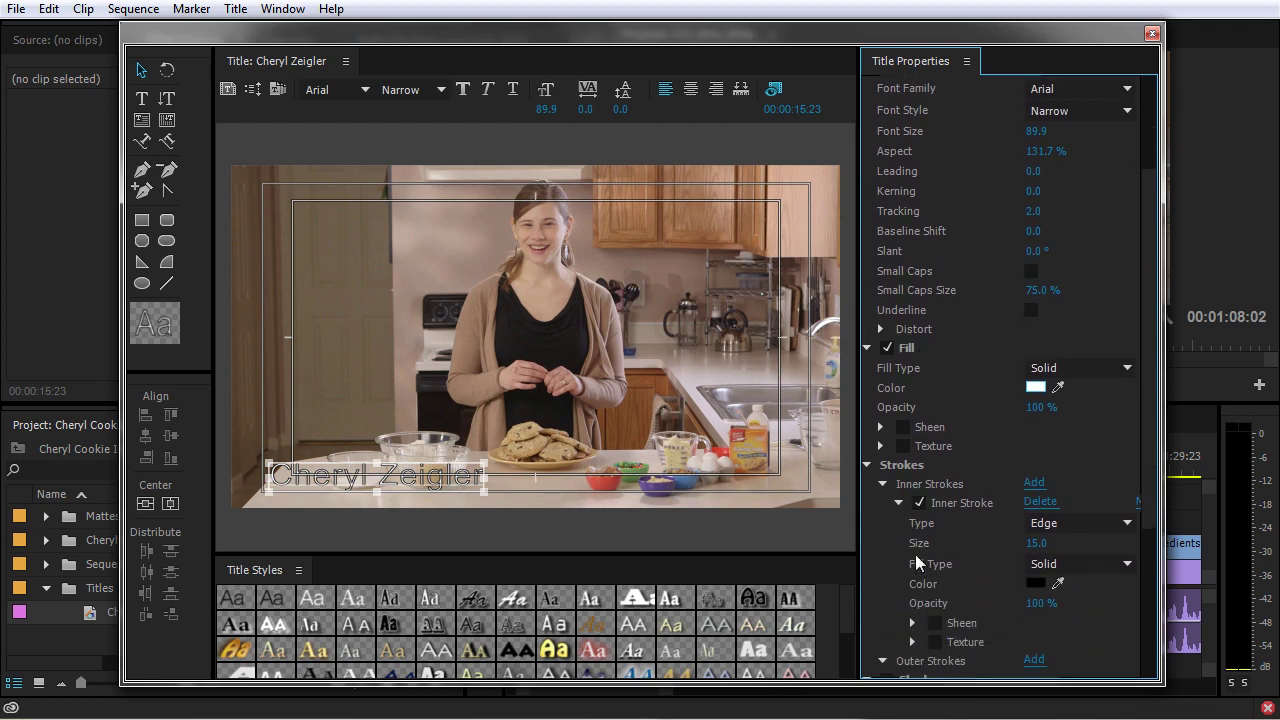
{"action": "left_click", "coordinate": [919, 503]}
{"action": "left_click", "coordinate": [897, 503]}
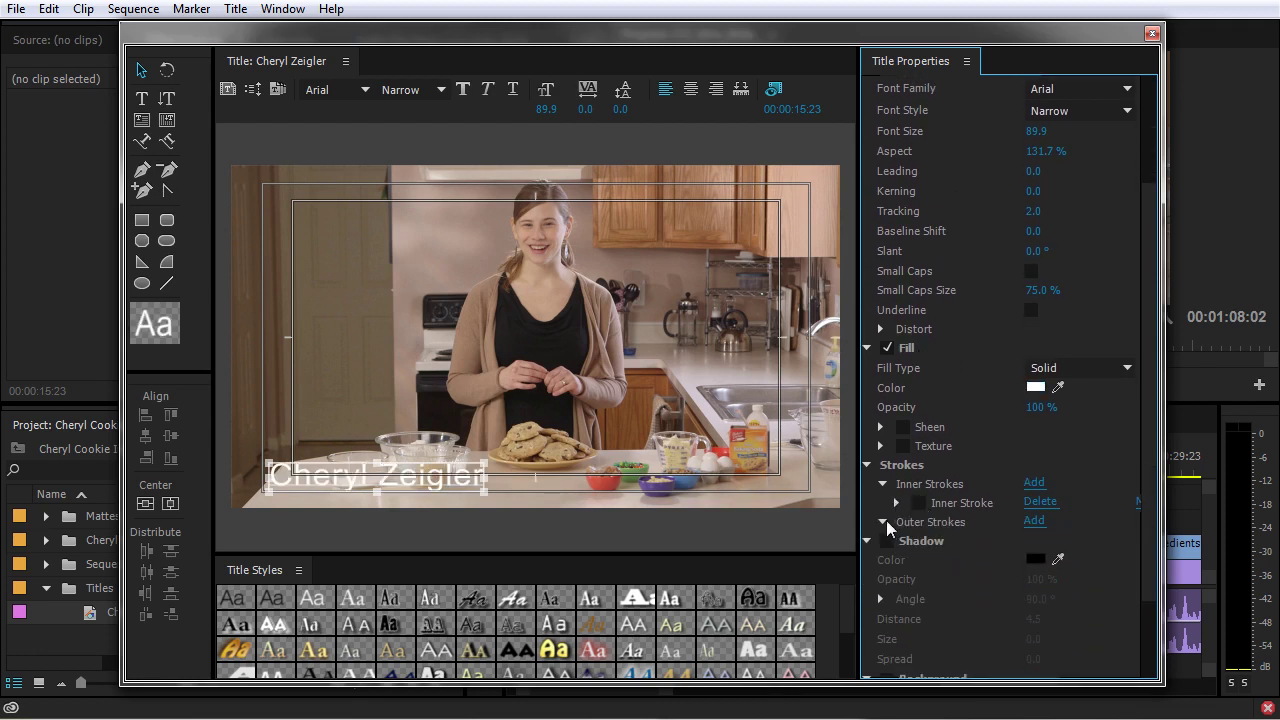
{"action": "left_click", "coordinate": [882, 484]}
{"action": "left_click", "coordinate": [867, 466]}
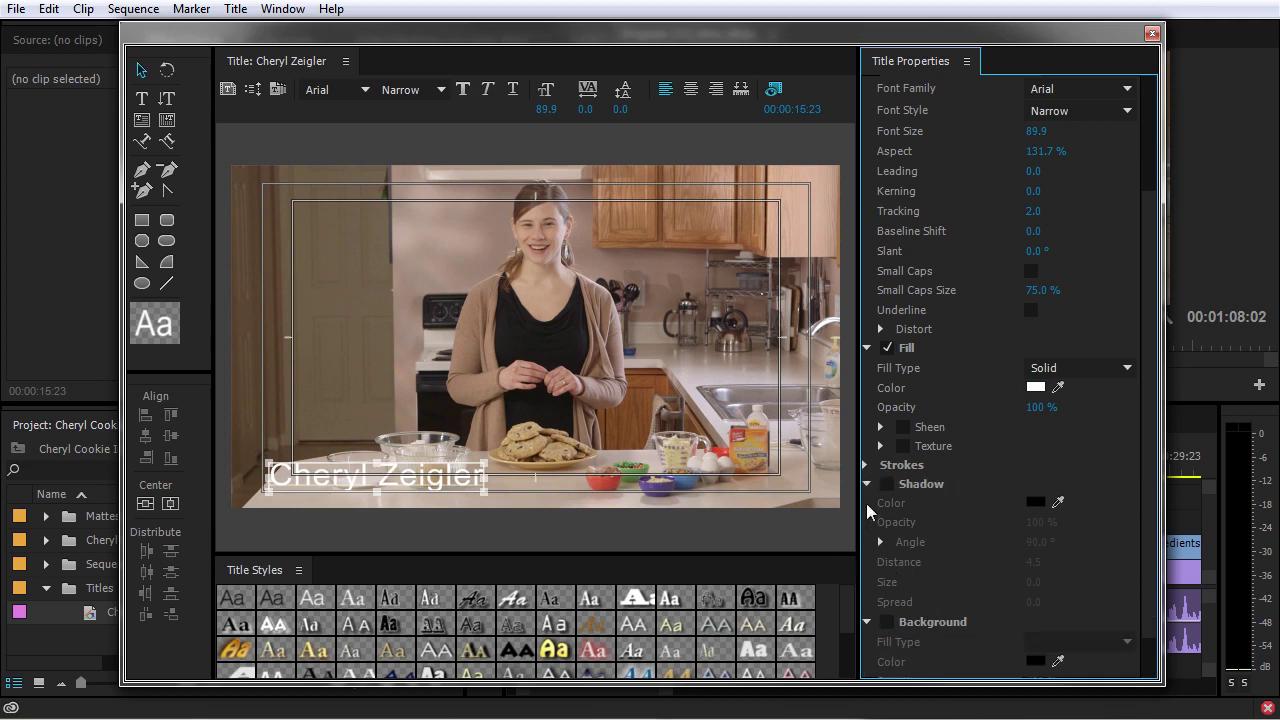
{"action": "left_click", "coordinate": [868, 484]}
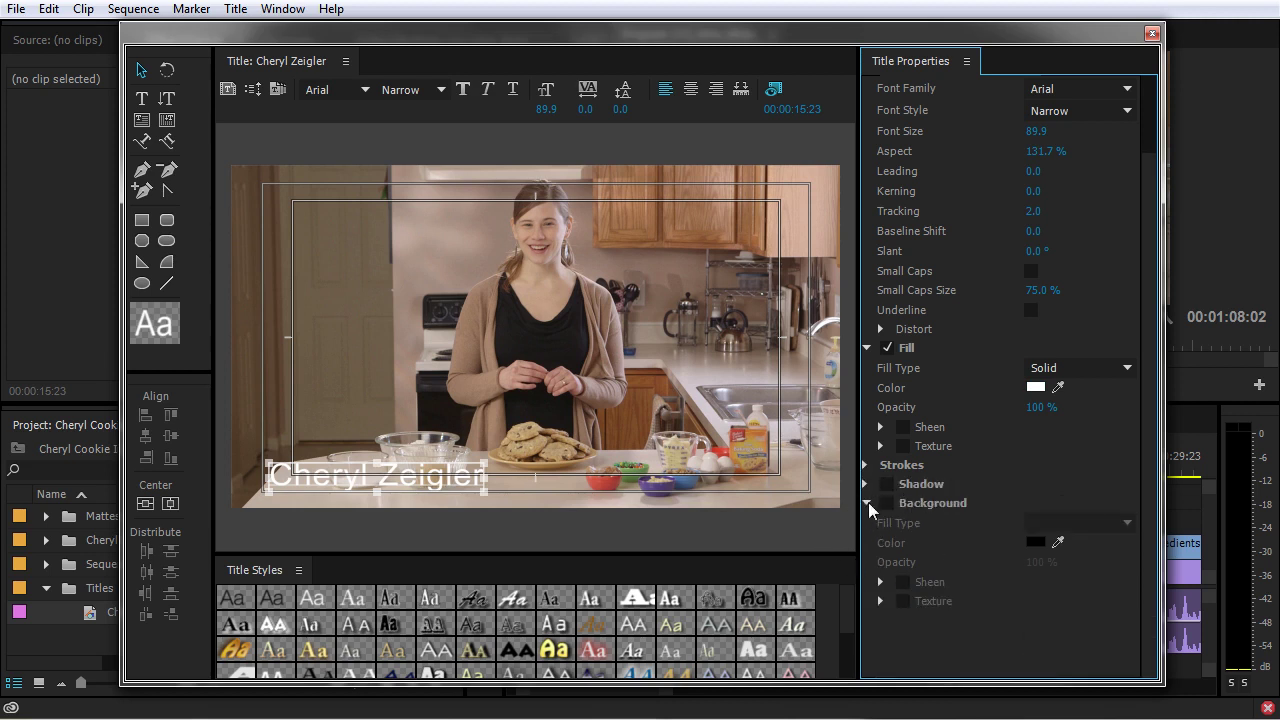
{"action": "left_click", "coordinate": [867, 503]}
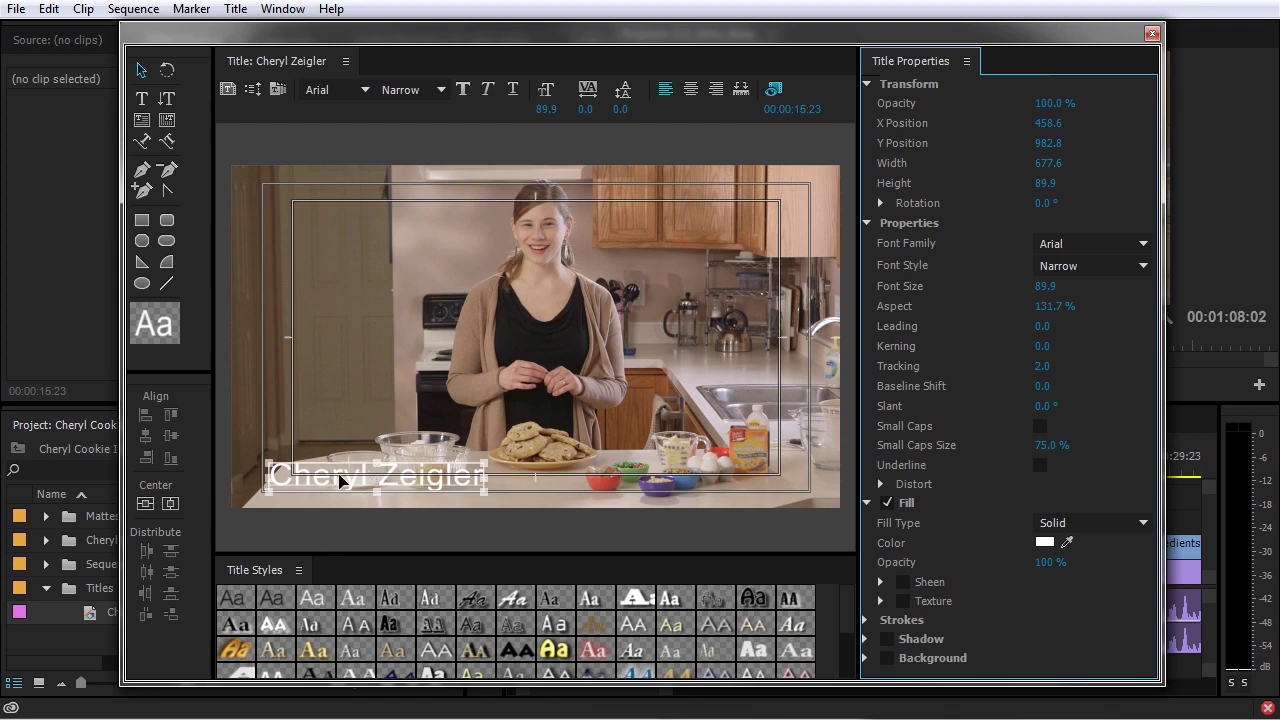
- Draw a 1990.4 × 193.1 rectangle across the frame bottom and fill it black
{"action": "left_click", "coordinate": [141, 222]}
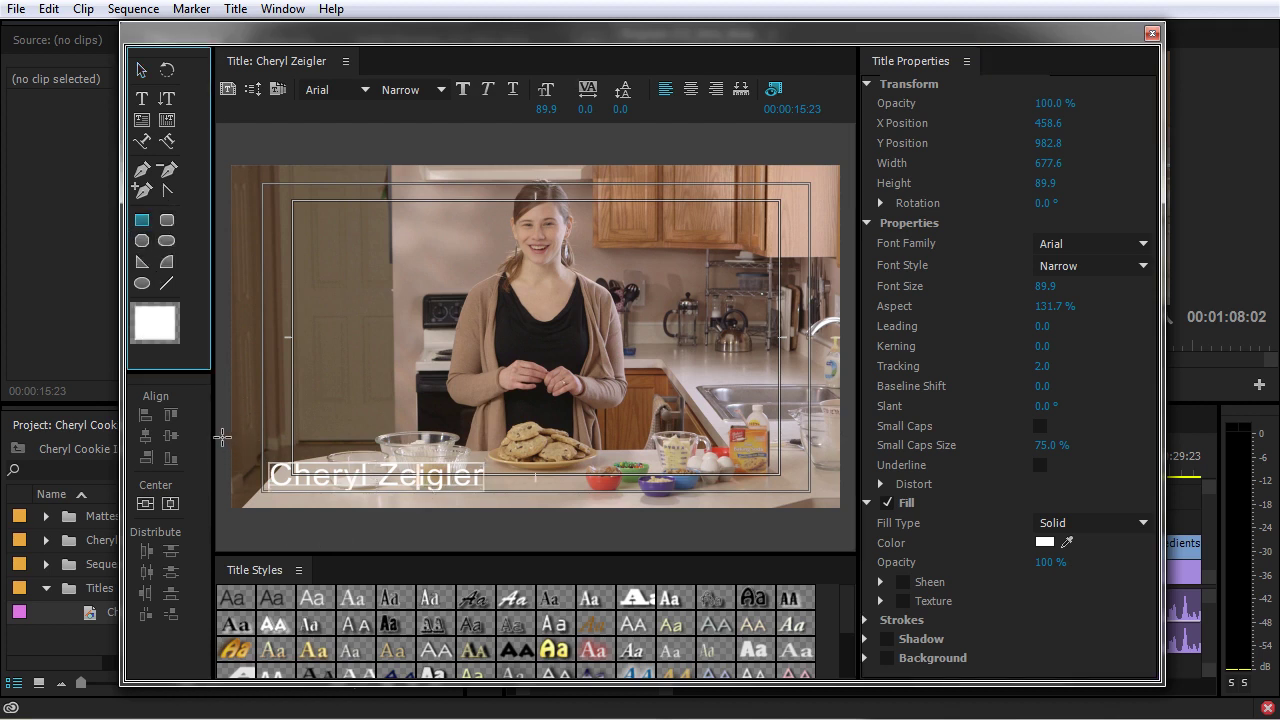
{"action": "left_click_drag", "start_coordinate": [221, 439], "coordinate": [852, 502]}
{"action": "left_click", "coordinate": [1045, 322]}
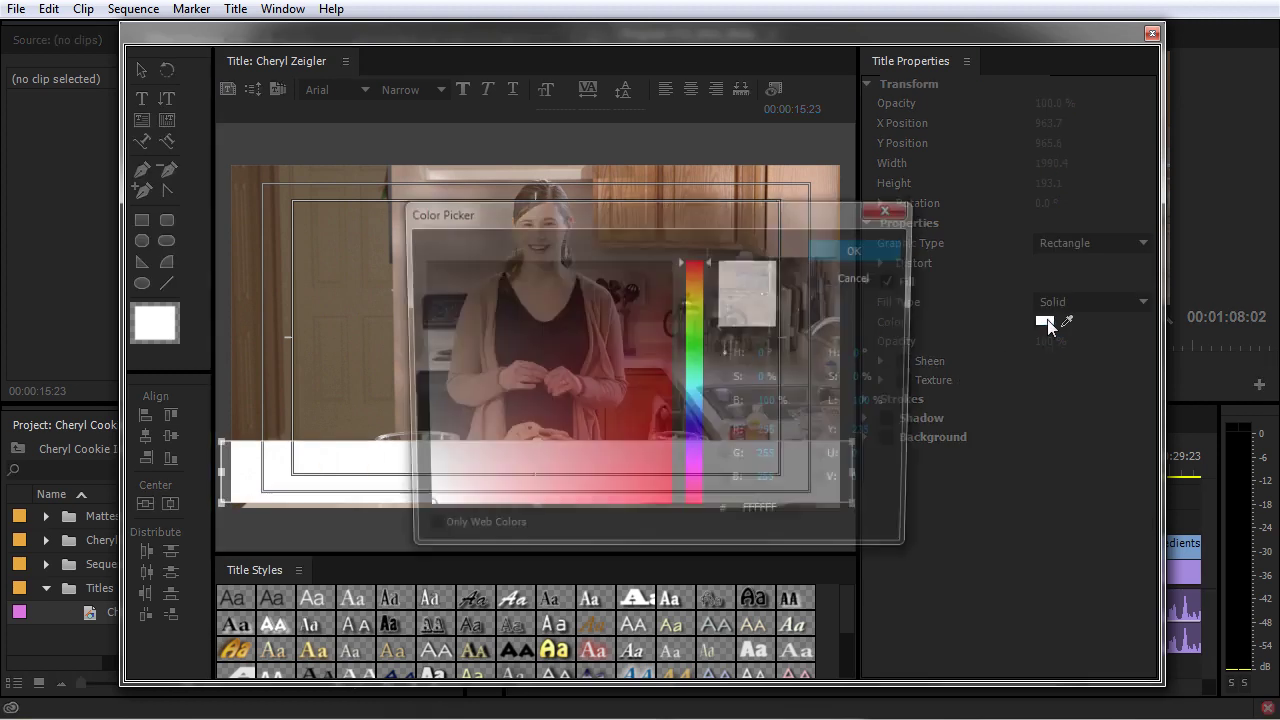
{"action": "left_click_drag", "start_coordinate": [540, 316], "coordinate": [206, 199]}
{"action": "left_click", "coordinate": [831, 257]}
{"action": "left_click", "coordinate": [700, 465]}
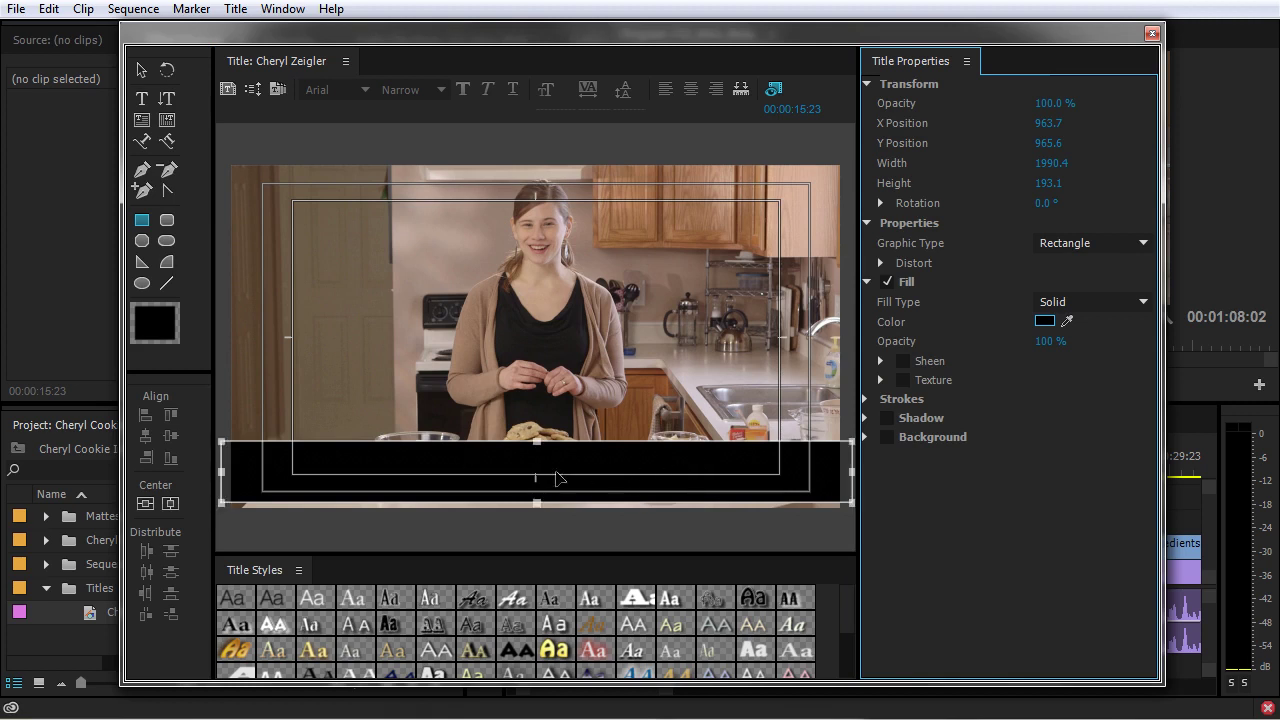
{"action": "right_click", "coordinate": [646, 460]}
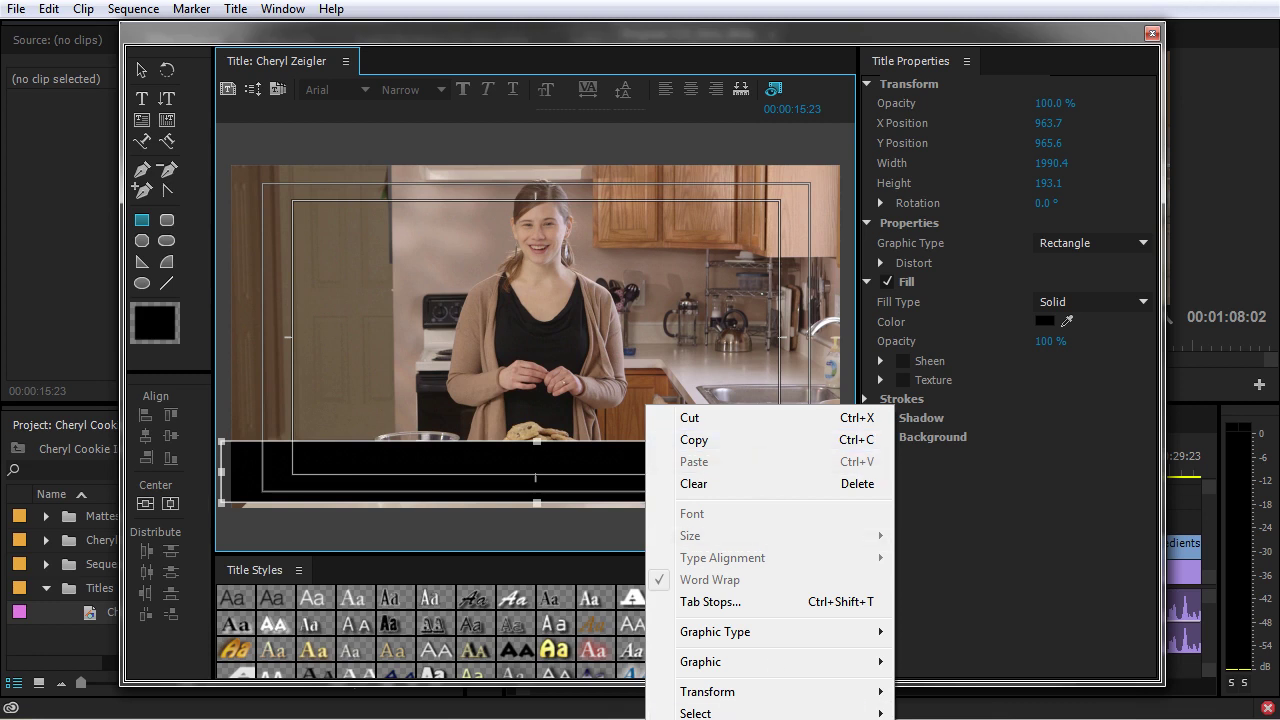
{"action": "left_click", "coordinate": [545, 366]}
- Send the black bar behind the name and shorten it to 155.3 high
{"action": "key", "text": "v"}
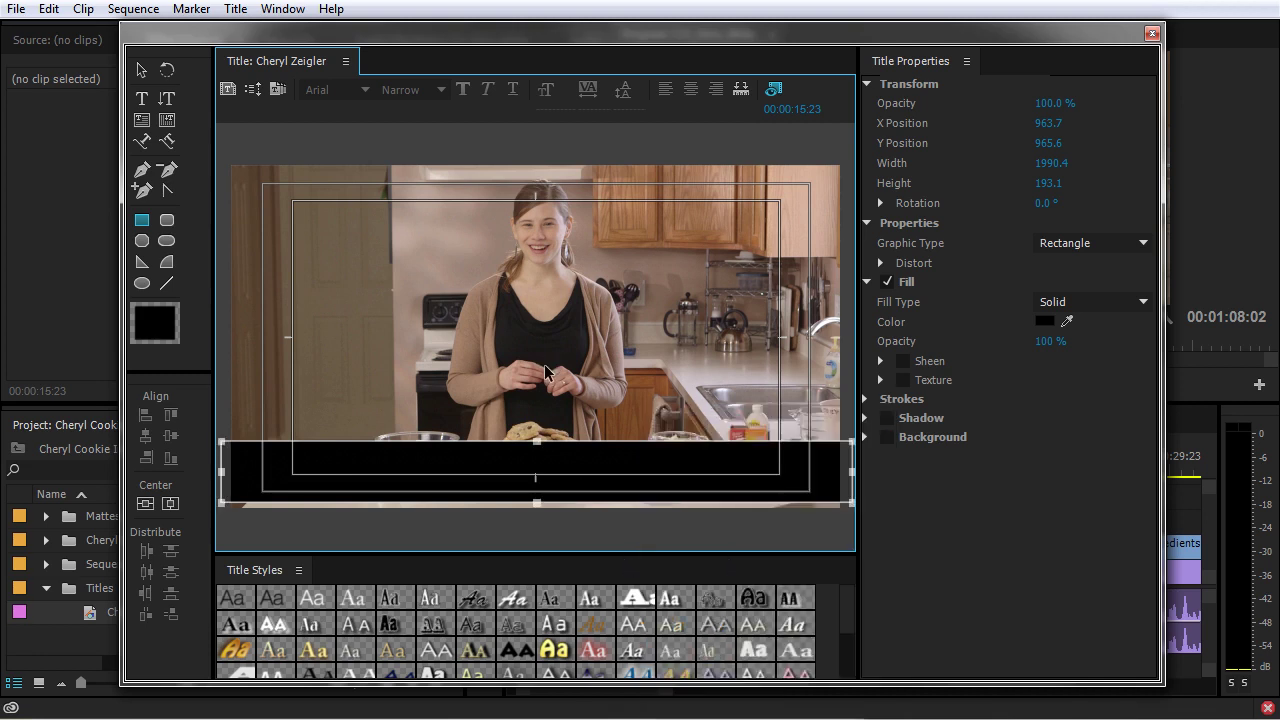
{"action": "key", "text": "ctrl+["}
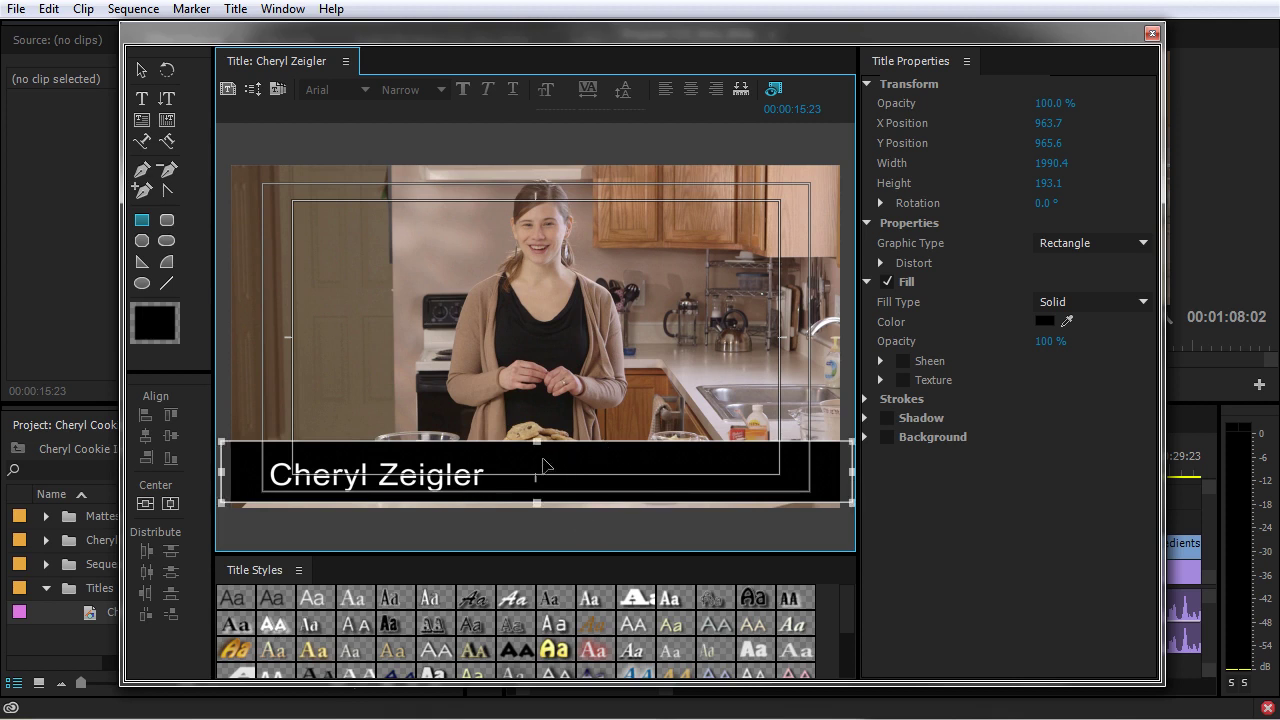
{"action": "left_click", "coordinate": [141, 70]}
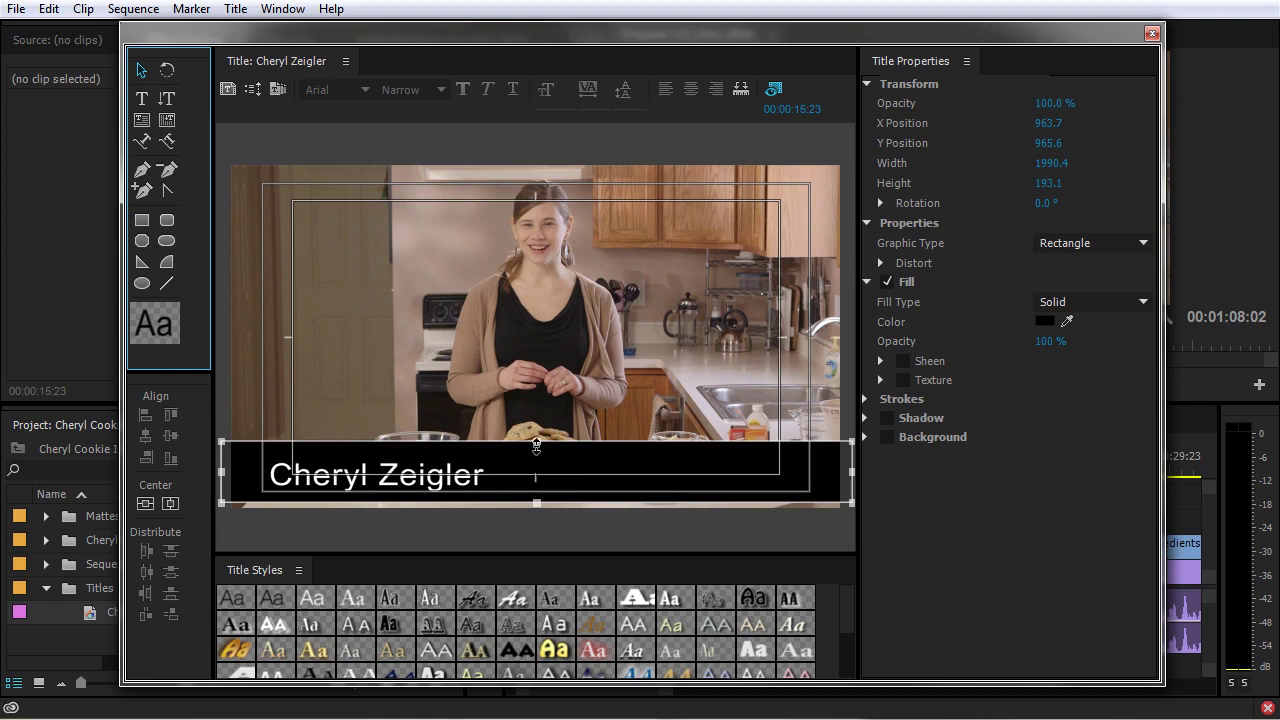
{"action": "mouse_move", "coordinate": [536, 446]}
{"action": "left_mouse_down"}
{"action": "mouse_move", "coordinate": [536, 474]}
{"action": "mouse_move", "coordinate": [536, 453]}
{"action": "left_mouse_up"}
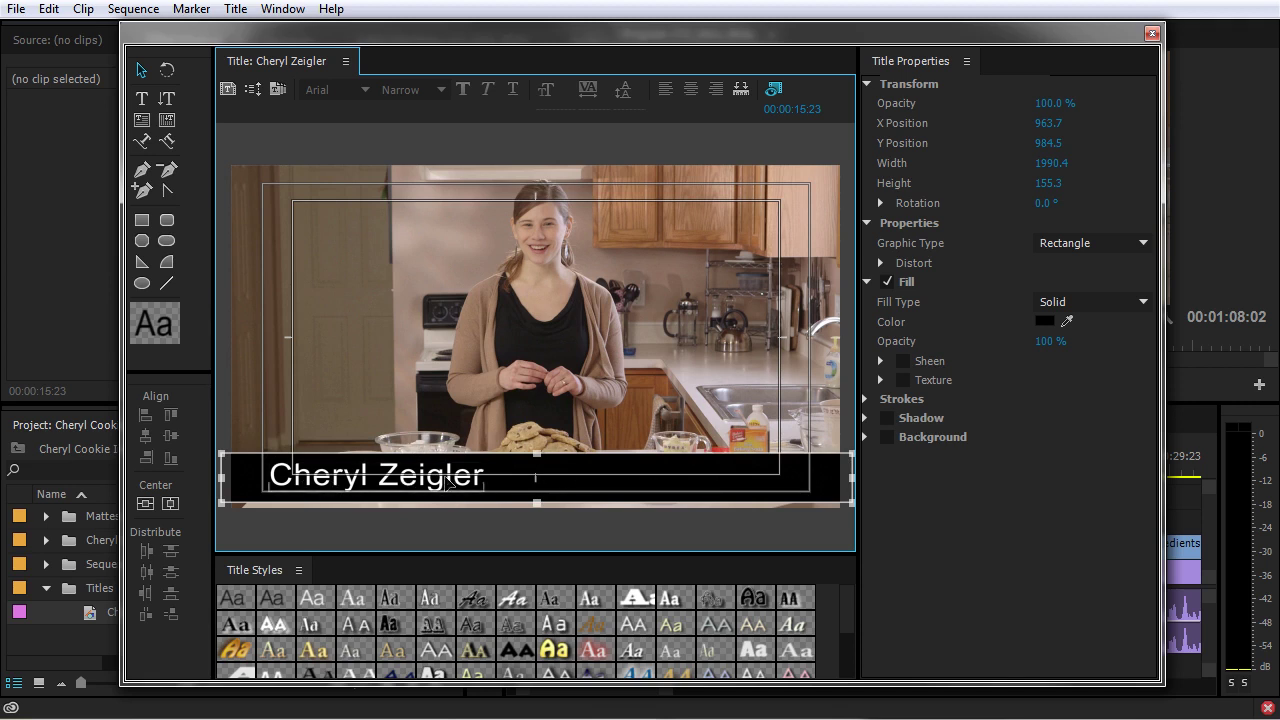
- Vertically centre the name on the bar and lower the bar's fill opacity to 90%
{"action": "left_click_drag", "start_coordinate": [596, 414], "coordinate": [419, 513]}
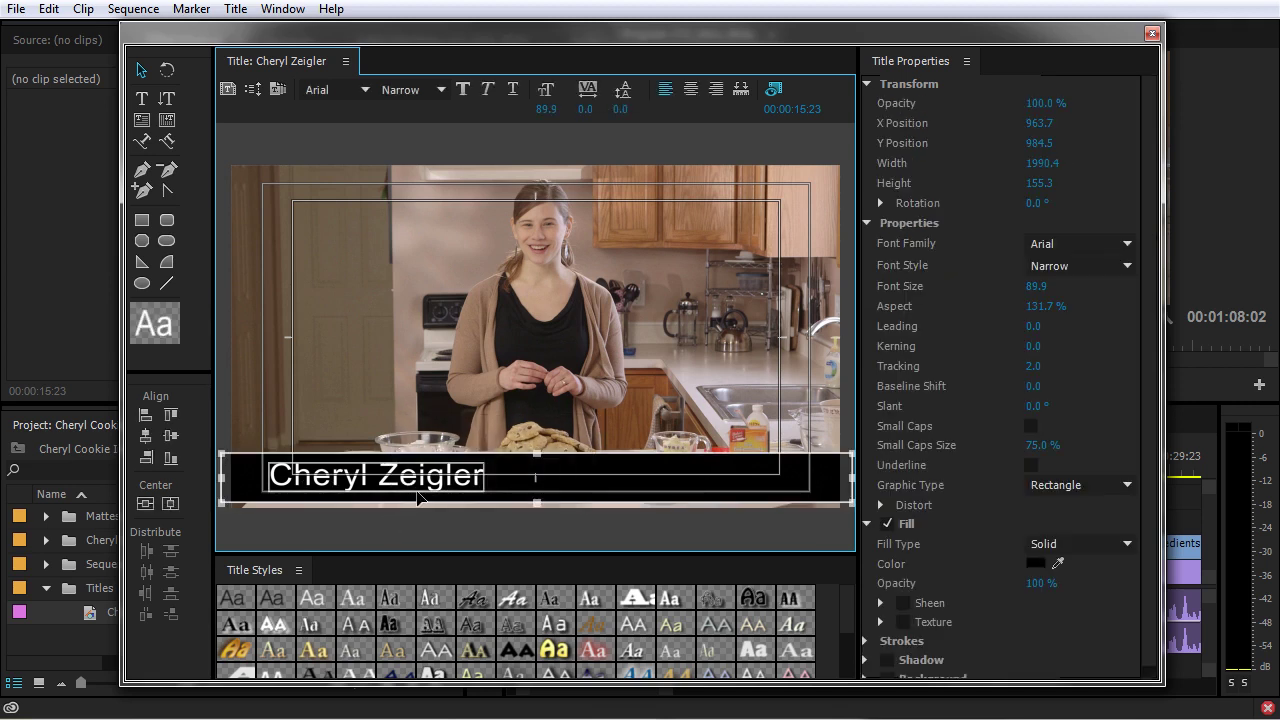
{"action": "left_click", "coordinate": [170, 447]}
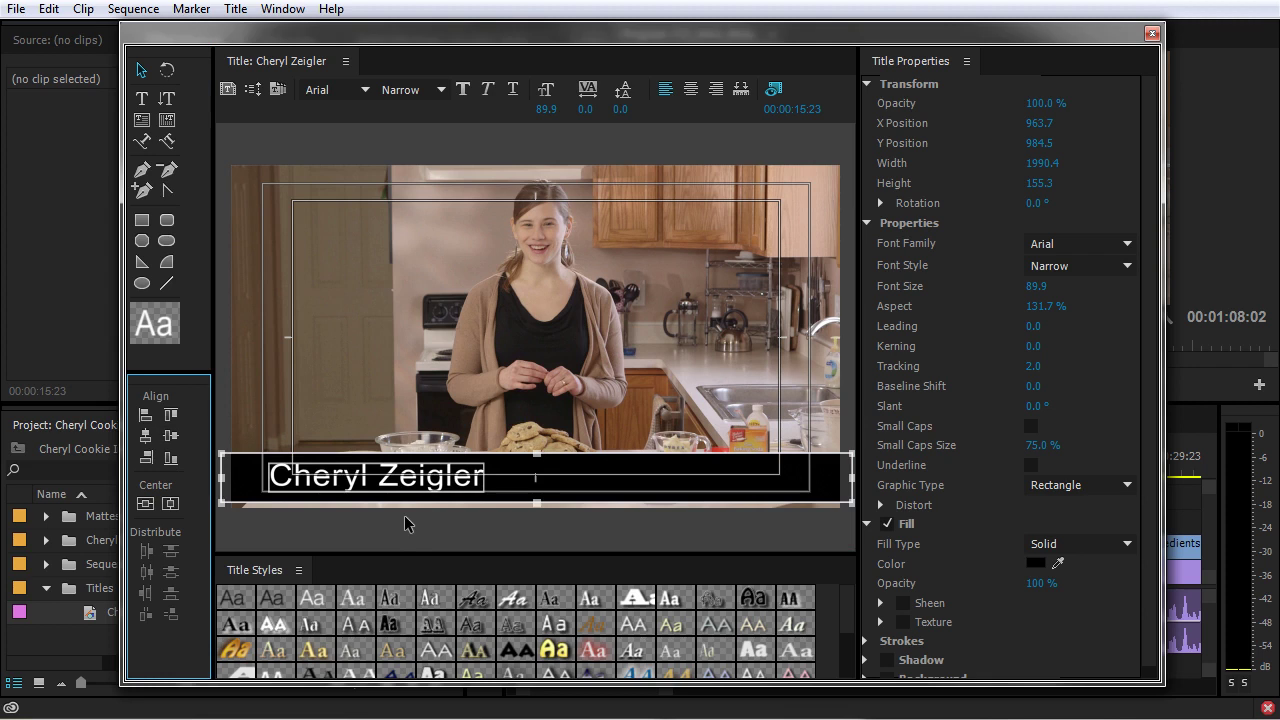
{"action": "left_click", "coordinate": [589, 496]}
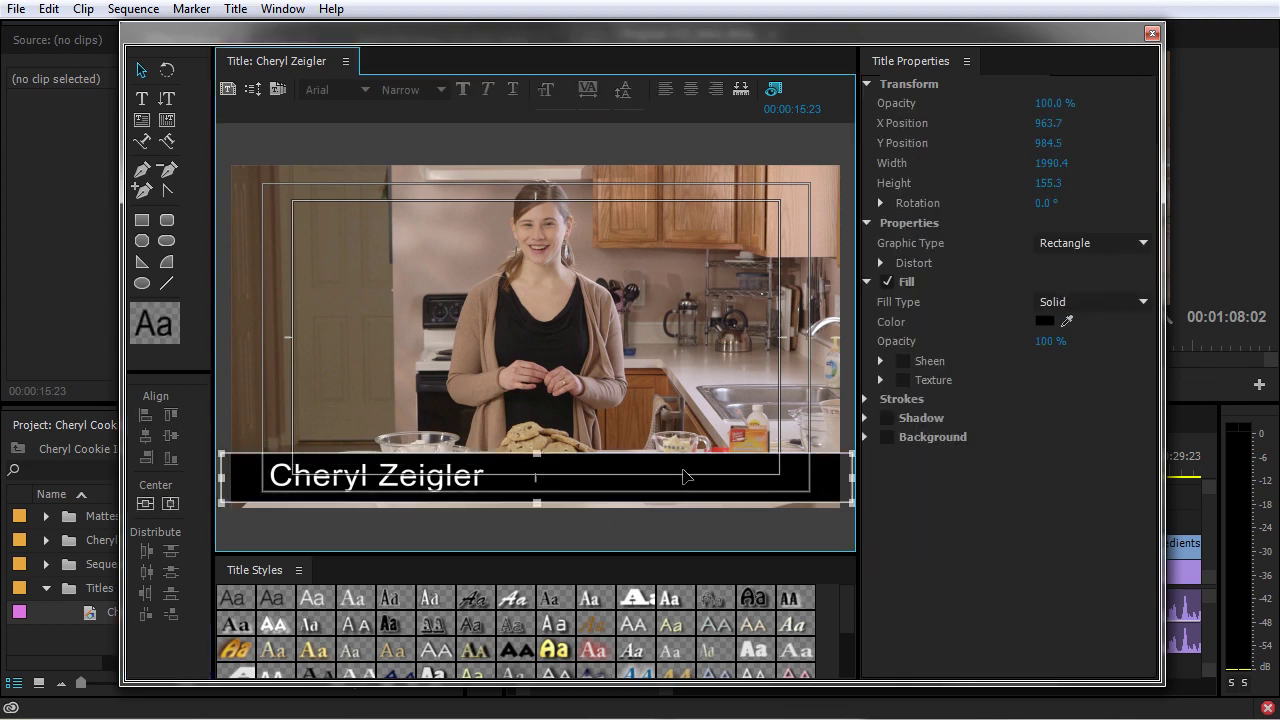
{"action": "mouse_move", "coordinate": [1050, 341]}
{"action": "left_mouse_down"}
{"action": "mouse_move", "coordinate": [1024, 341]}
{"action": "mouse_move", "coordinate": [1056, 341]}
{"action": "left_mouse_up"}
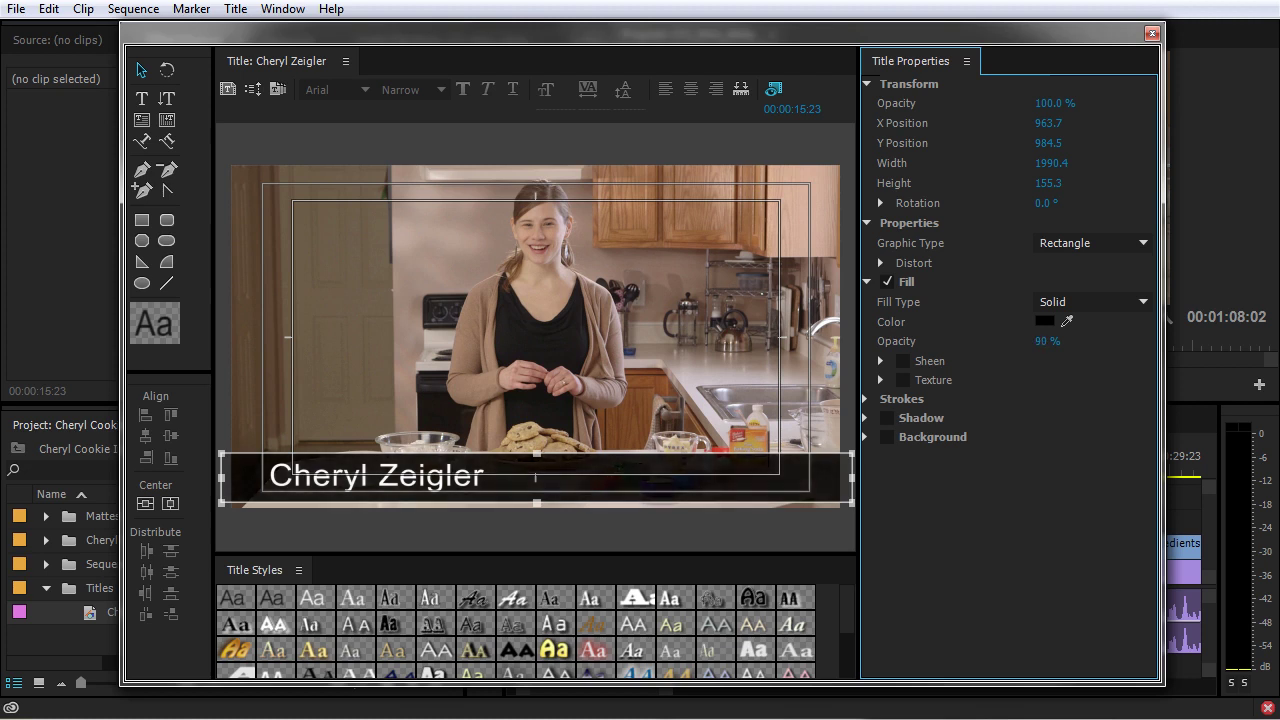
- Switch the bar to a 4 Color Gradient fill with the bottom-left corner at 90% opacity
{"action": "left_click", "coordinate": [1062, 302]}
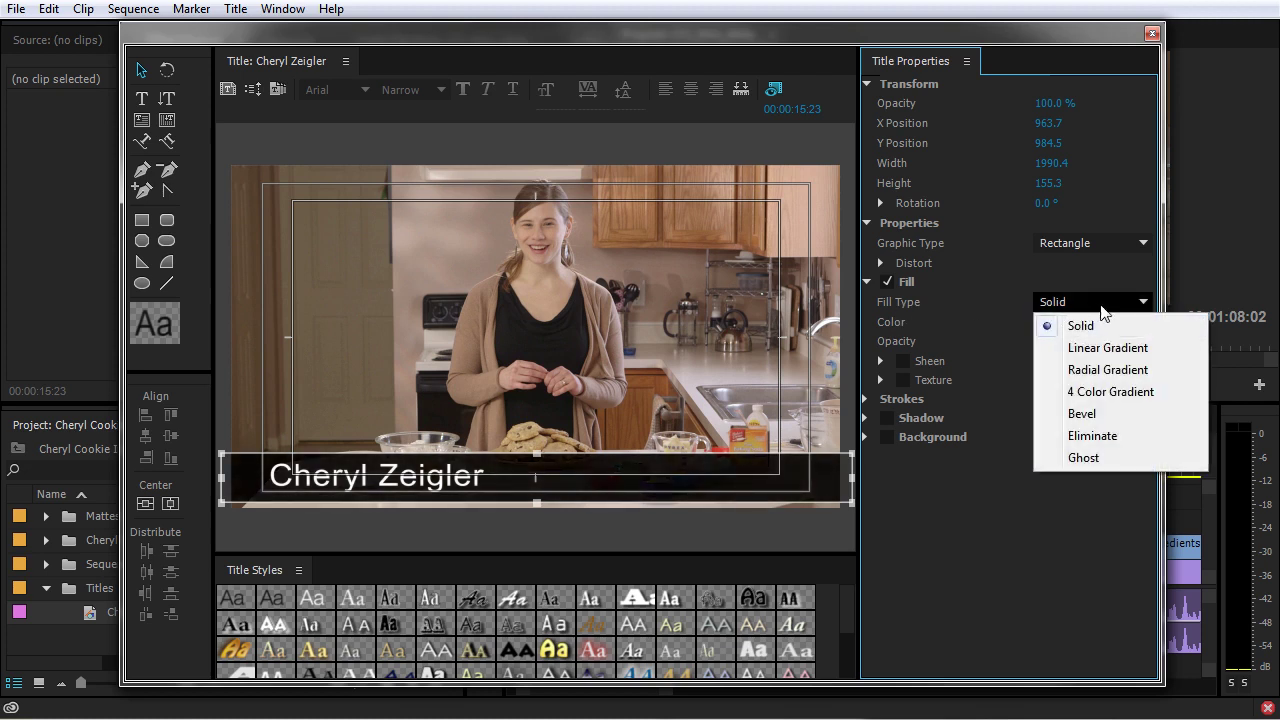
{"action": "left_click", "coordinate": [1106, 347]}
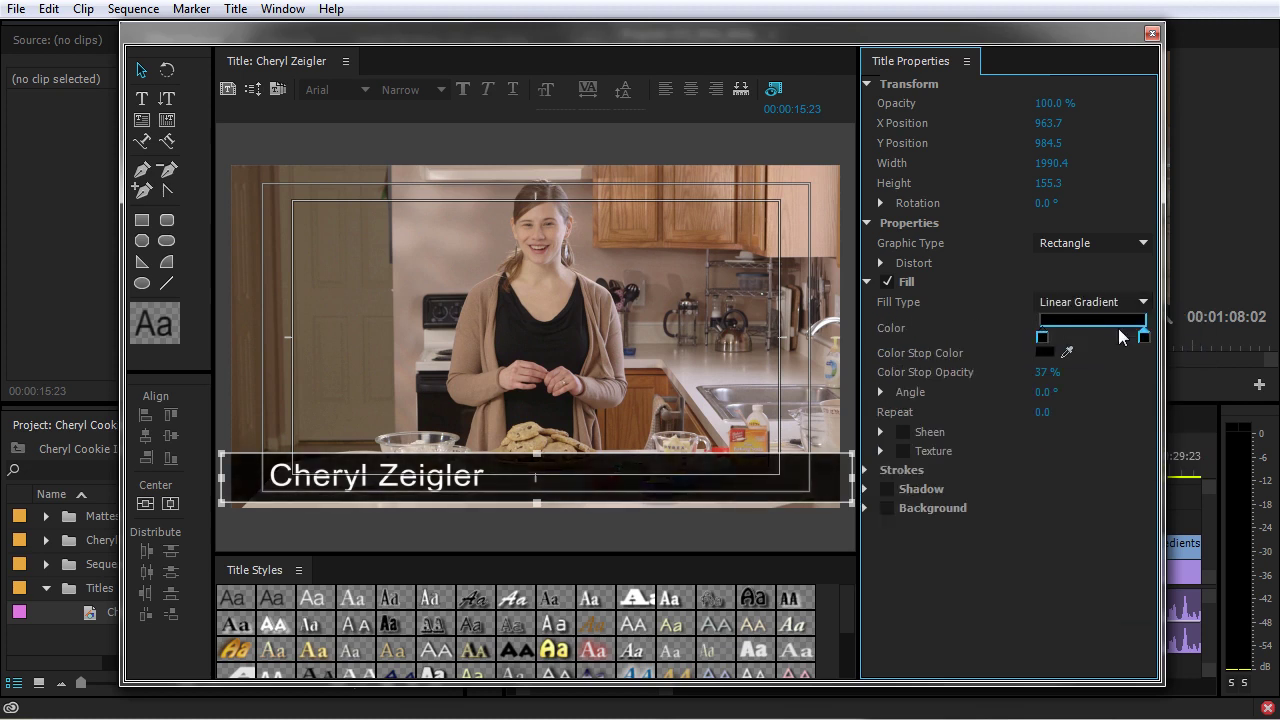
{"action": "left_click", "coordinate": [1120, 302]}
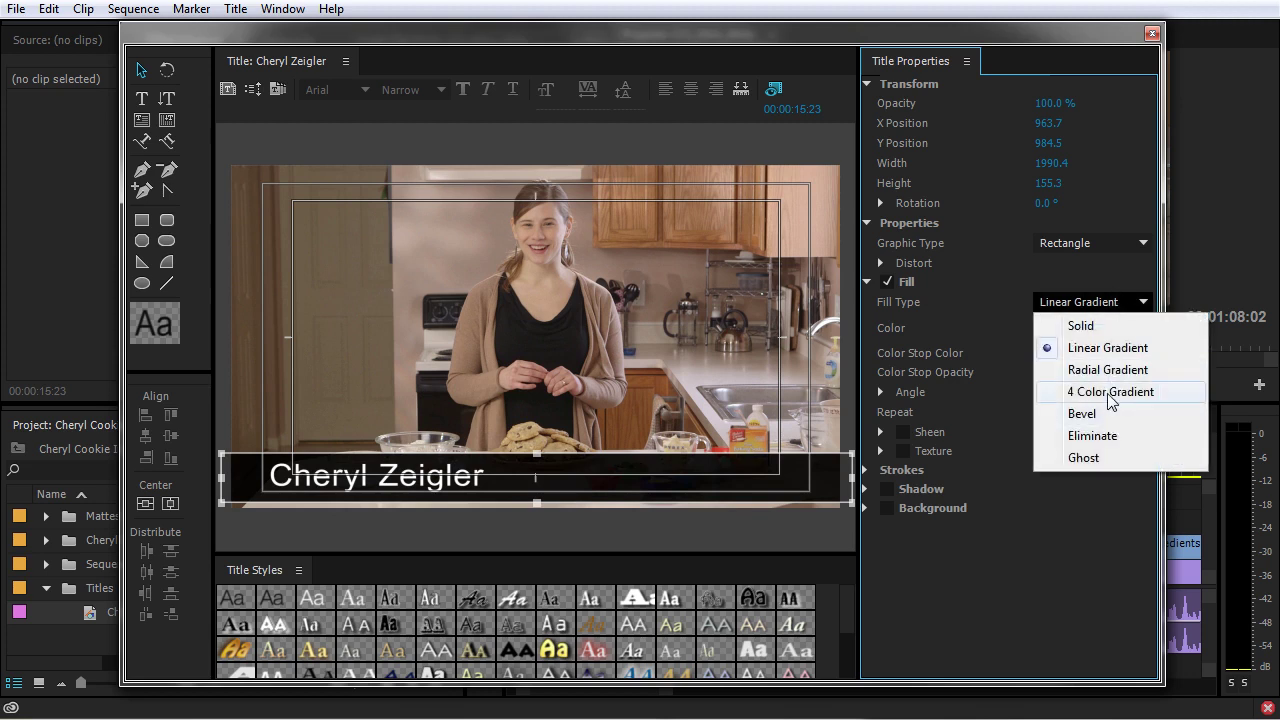
{"action": "left_click", "coordinate": [1103, 388]}
{"action": "left_click", "coordinate": [1144, 324]}
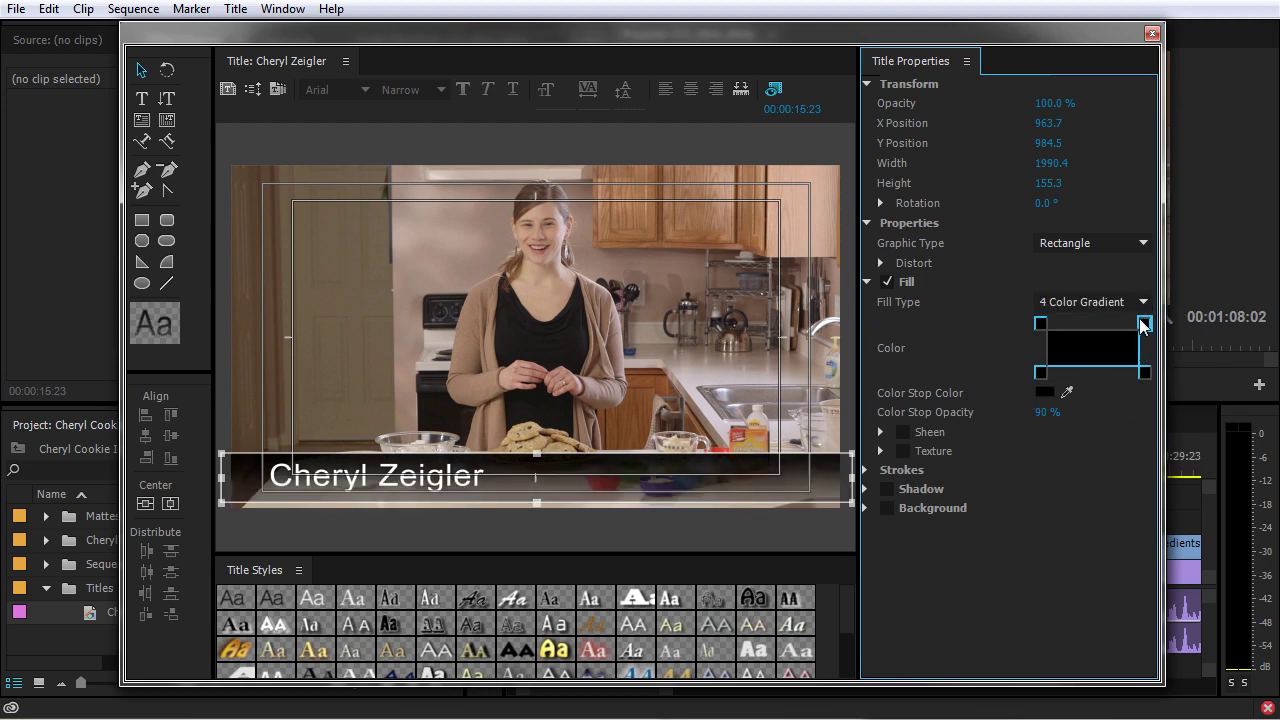
{"action": "key", "text": "ctrl+z"}
{"action": "left_click", "coordinate": [1040, 372]}
{"action": "left_click", "coordinate": [1050, 411]}
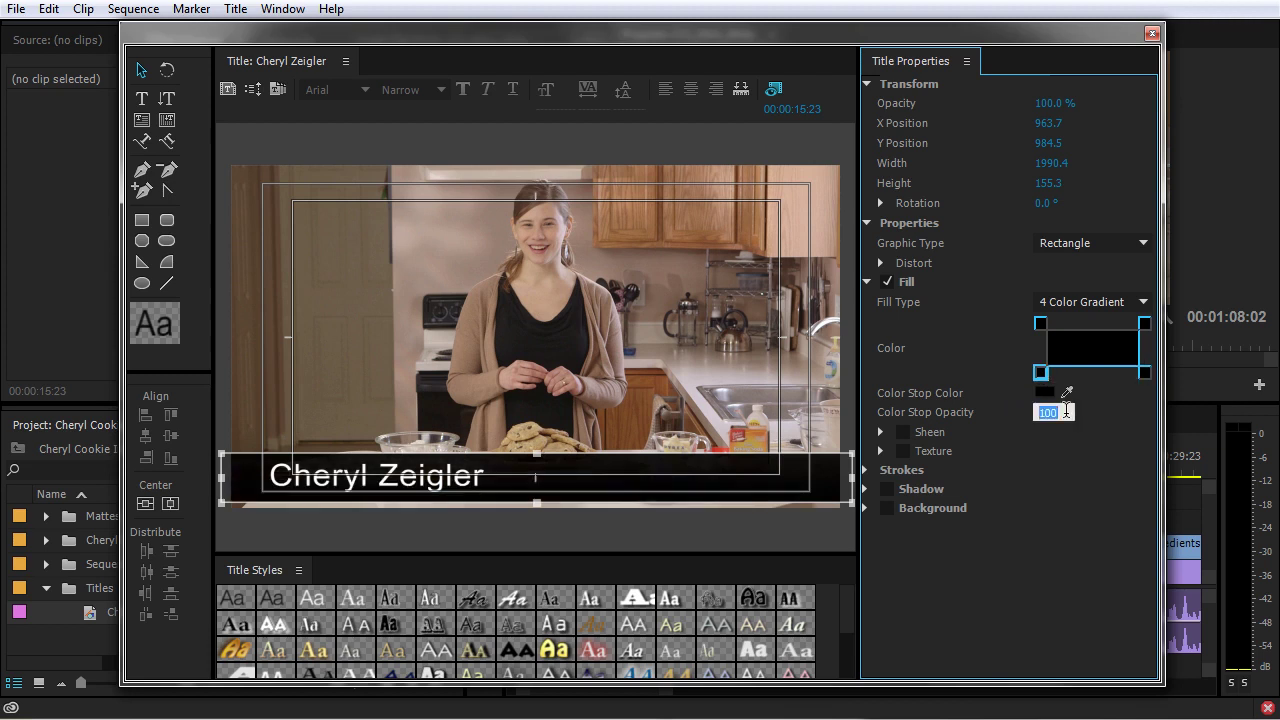
{"action": "left_click", "coordinate": [1044, 322]}
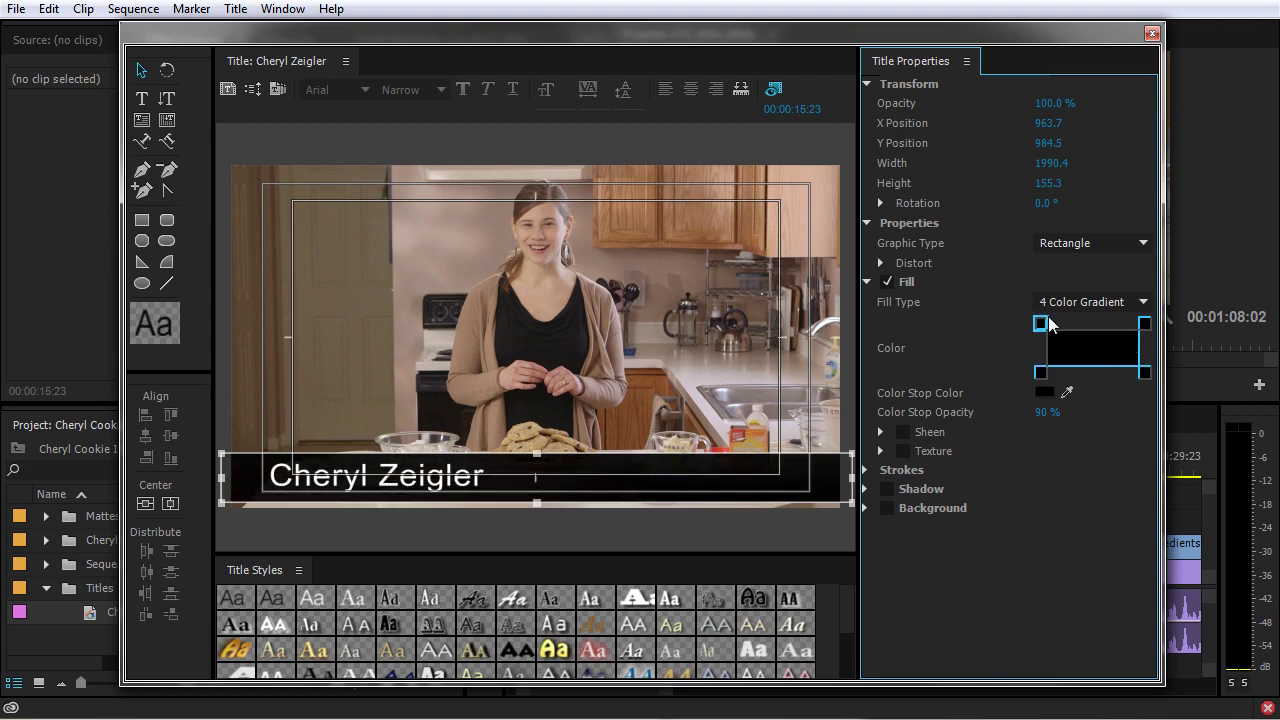
- Fade the bottom-right corner to 34%, close the Titler and place the title on V3
{"action": "left_click", "coordinate": [1144, 372]}
{"action": "left_click_drag", "start_coordinate": [1052, 422], "coordinate": [1012, 416]}
{"action": "left_click", "coordinate": [1144, 325]}
{"action": "left_click", "coordinate": [1151, 33]}
{"action": "left_click_drag", "start_coordinate": [80, 616], "coordinate": [773, 522]}
- Place the presenter's name title on track V3 above the intro footage and play it briefly
{"action": "left_click", "coordinate": [760, 470]}
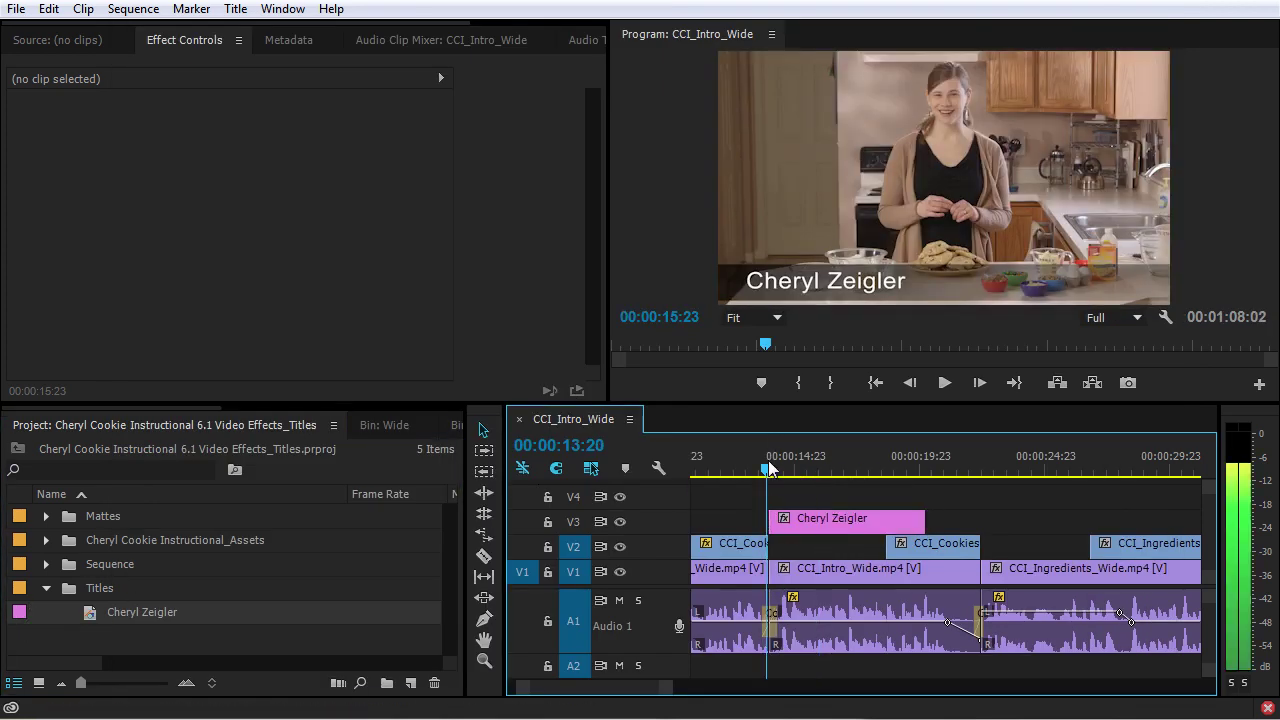
{"action": "key", "text": "space"}
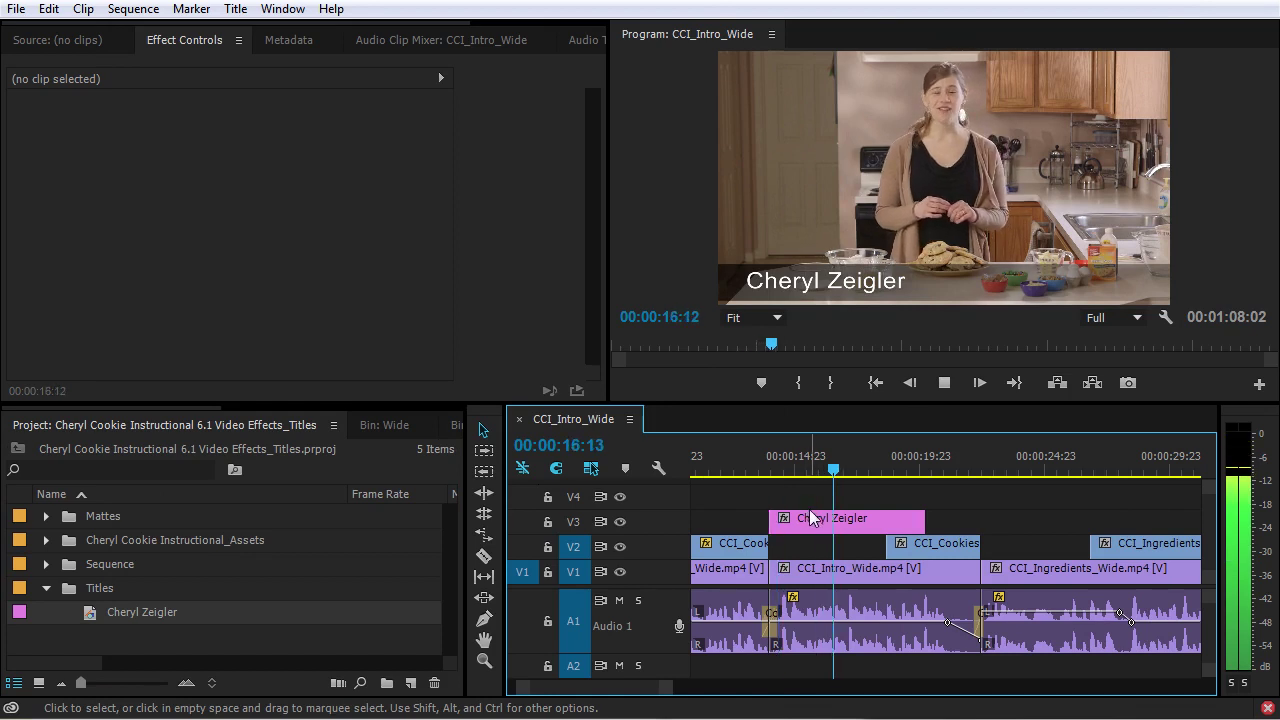
{"action": "key", "text": "space"}
- Remove the DeNoiser effect from the audio track in the Audio Track Mixer
{"action": "scroll", "coordinate": [400, 40], "scroll_direction": "down", "scroll_amount": 2}
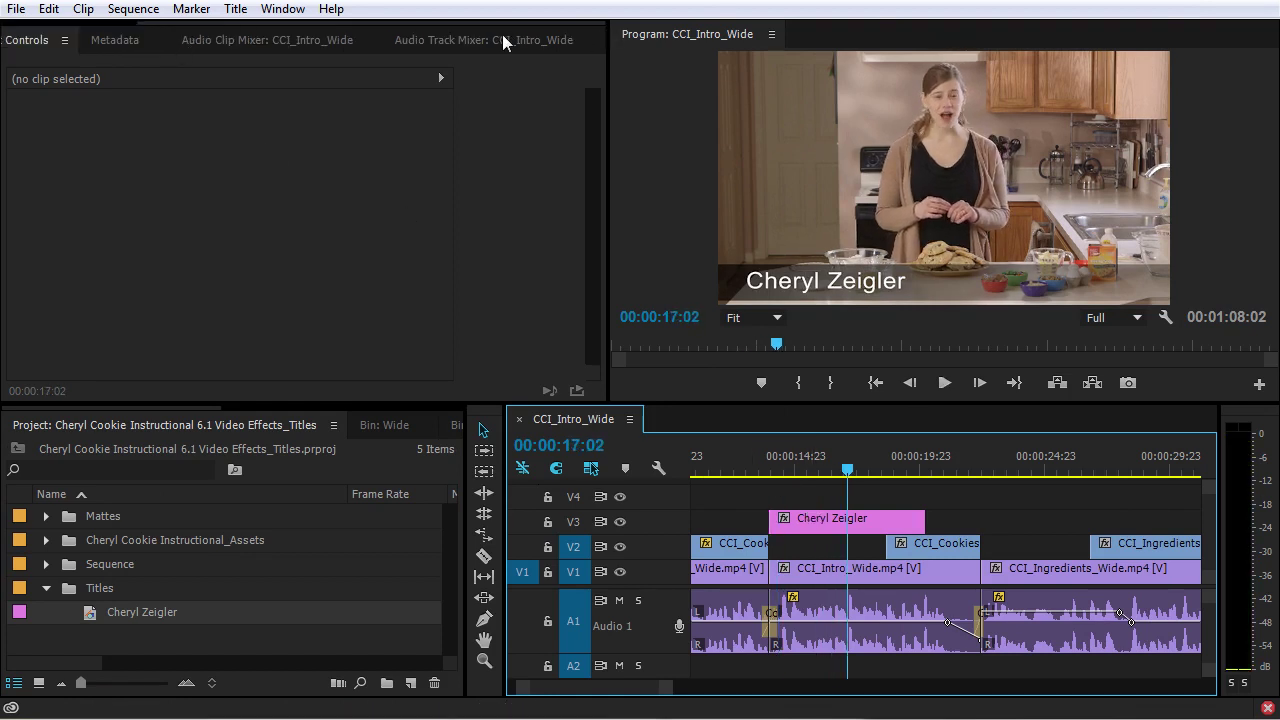
{"action": "left_click", "coordinate": [480, 40]}
{"action": "left_click", "coordinate": [103, 103]}
{"action": "left_click", "coordinate": [95, 124]}
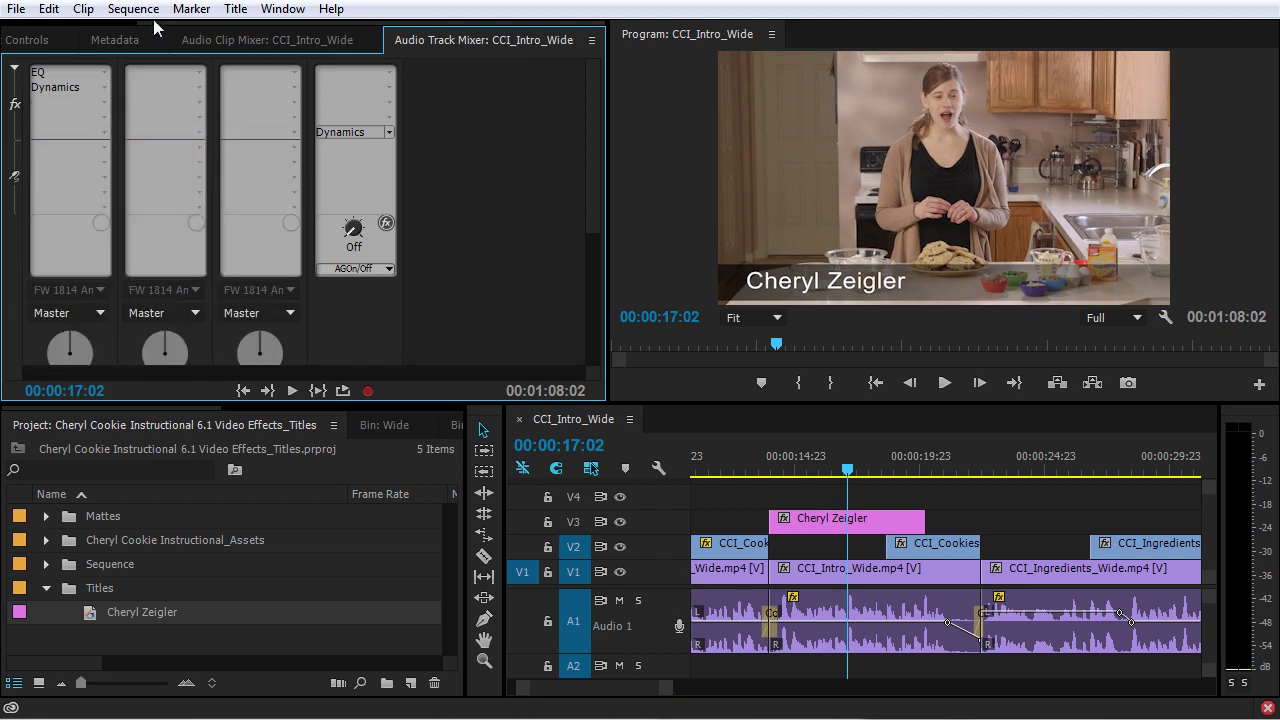
- Return to Effect Controls and replay the sequence from just before the title
{"action": "scroll", "coordinate": [66, 40], "scroll_direction": "up", "scroll_amount": 2}
{"action": "left_click", "coordinate": [190, 40]}
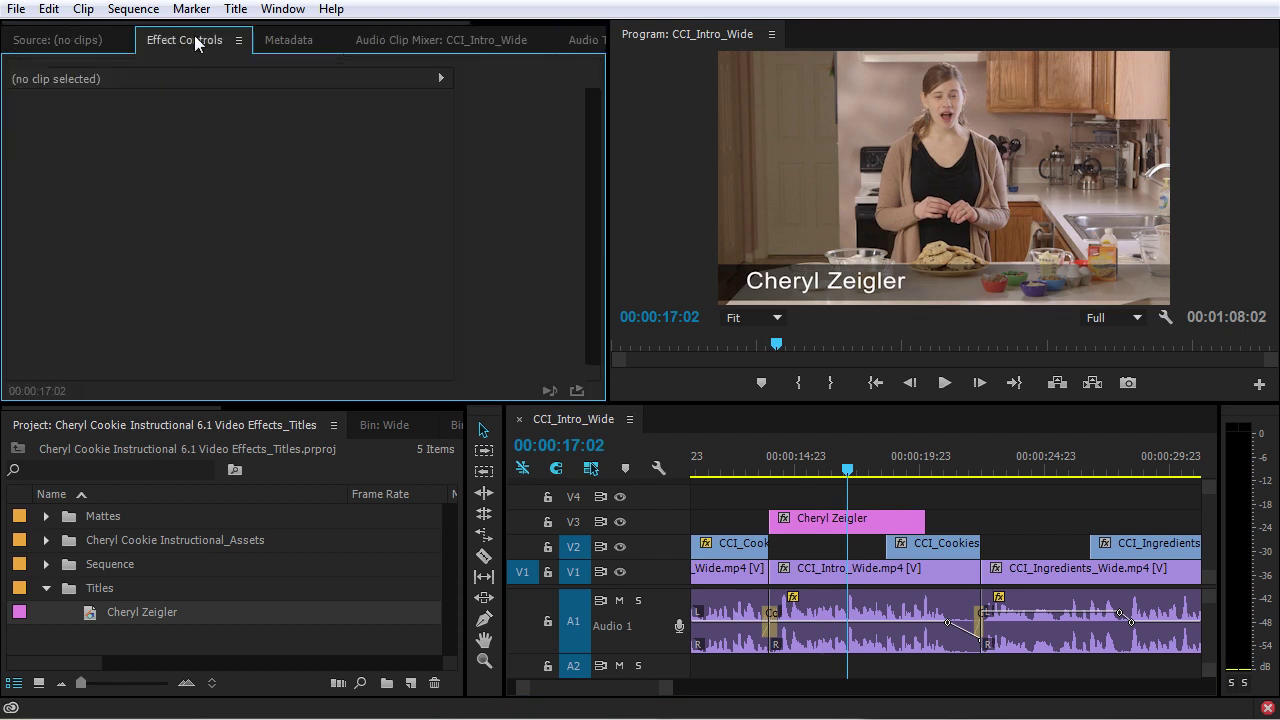
{"action": "left_click", "coordinate": [766, 460]}
{"action": "key", "text": "space"}
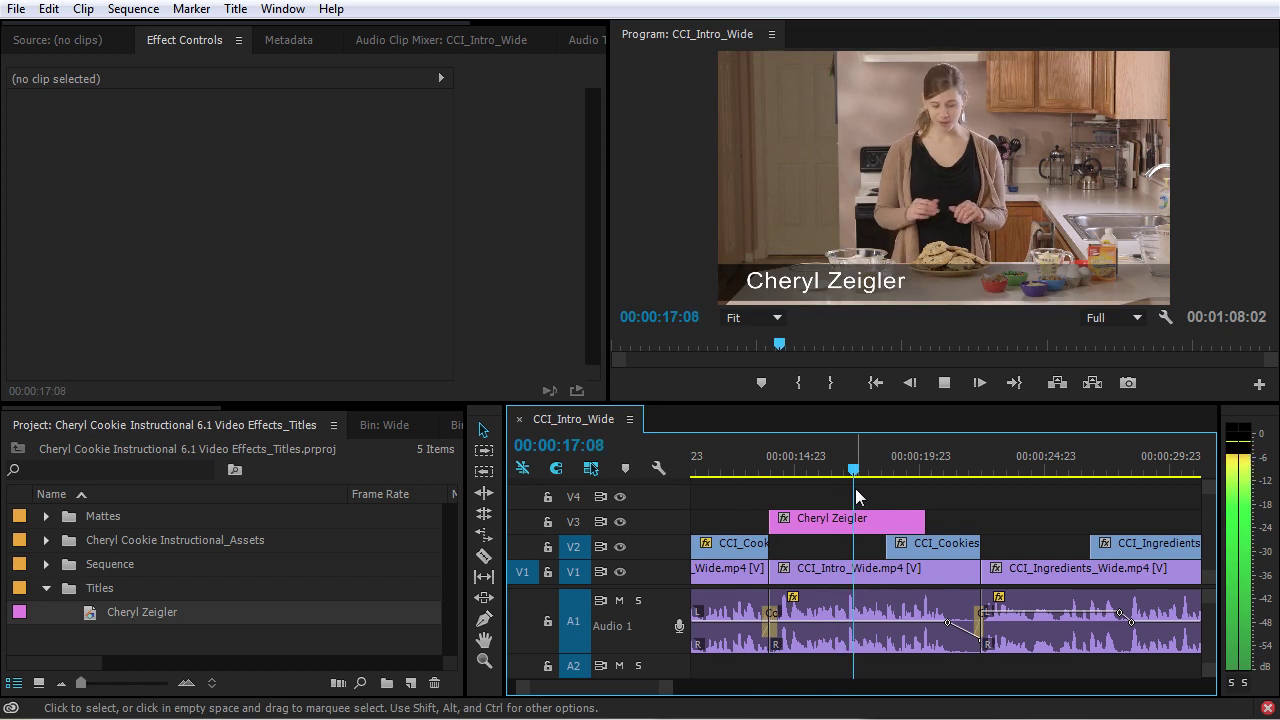
{"action": "key", "text": "space"}
- Add default Cross Dissolves to both ends of the V3 title clip and preview them
{"action": "left_click", "coordinate": [847, 522]}
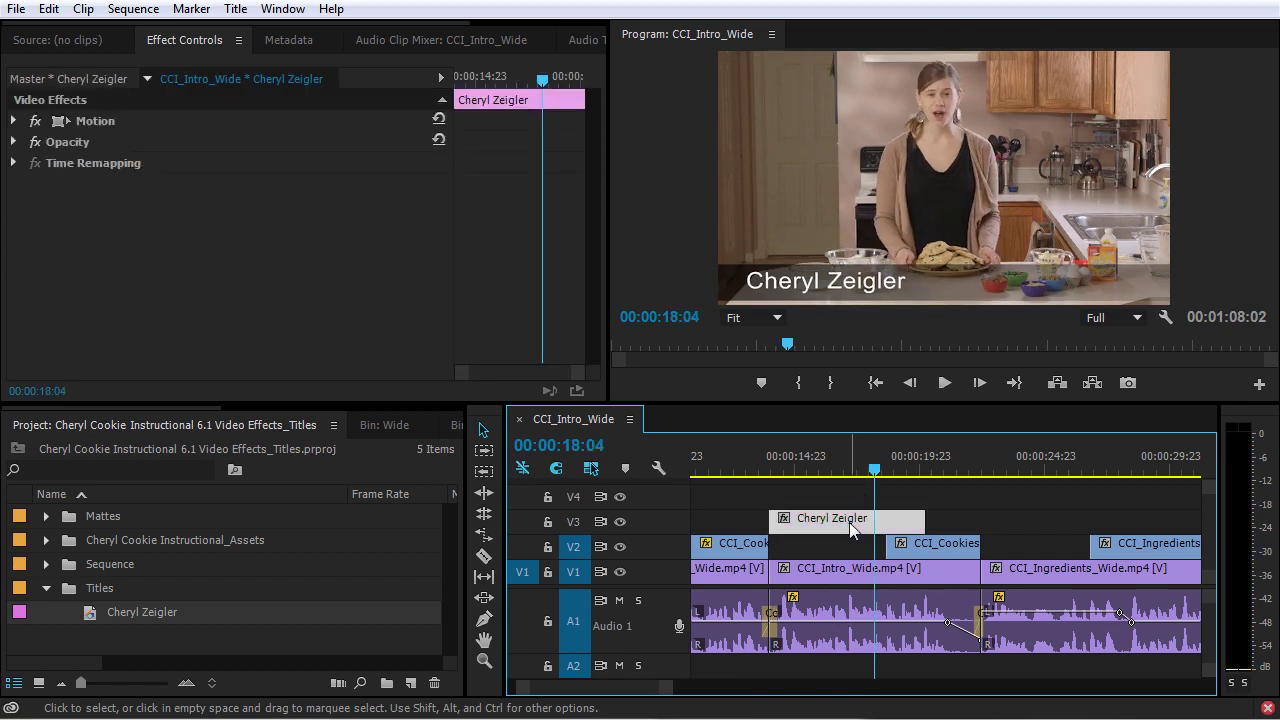
{"action": "key", "text": "shift+d"}
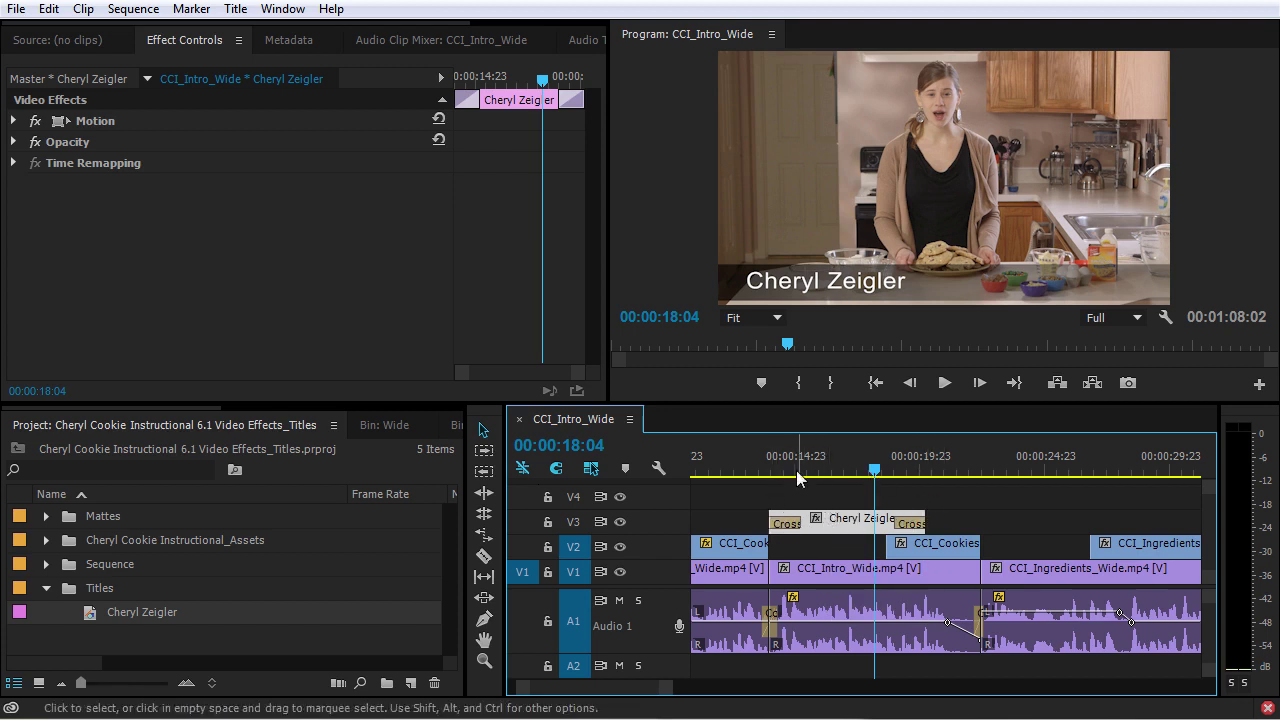
{"action": "left_click_drag", "start_coordinate": [767, 468], "coordinate": [768, 466]}
{"action": "key", "text": "space"}
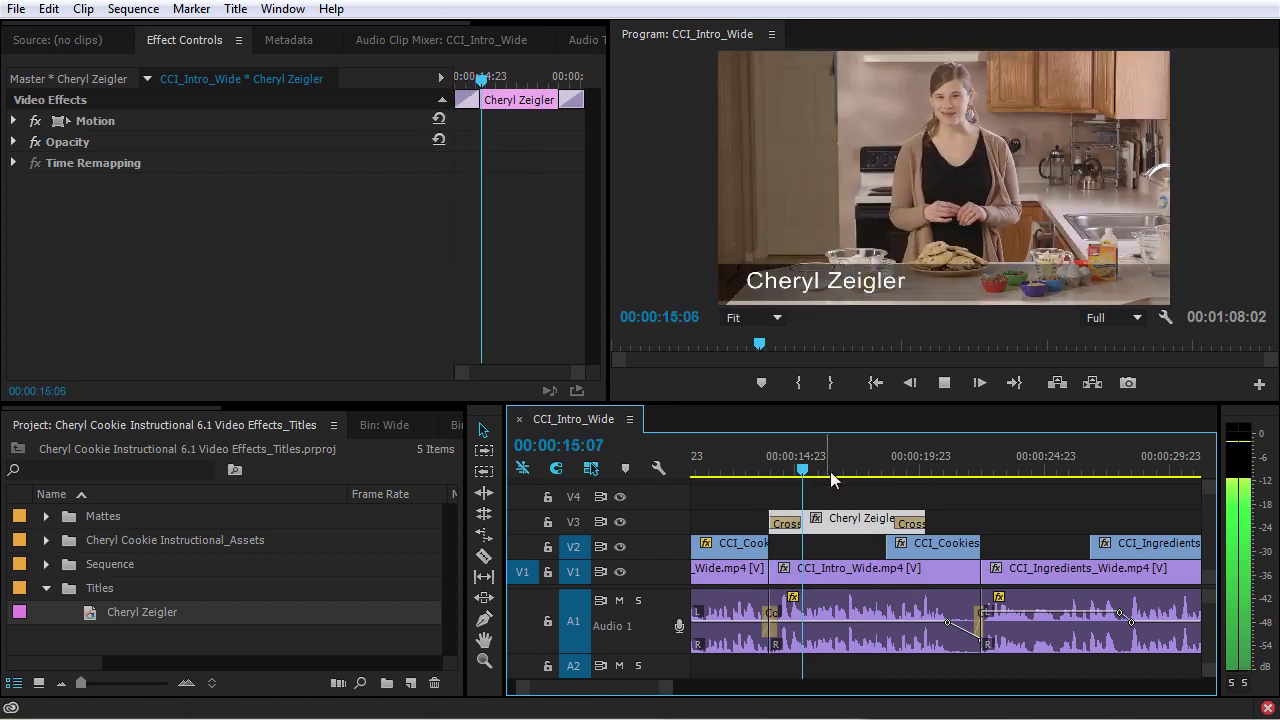
{"action": "key", "text": "space"}
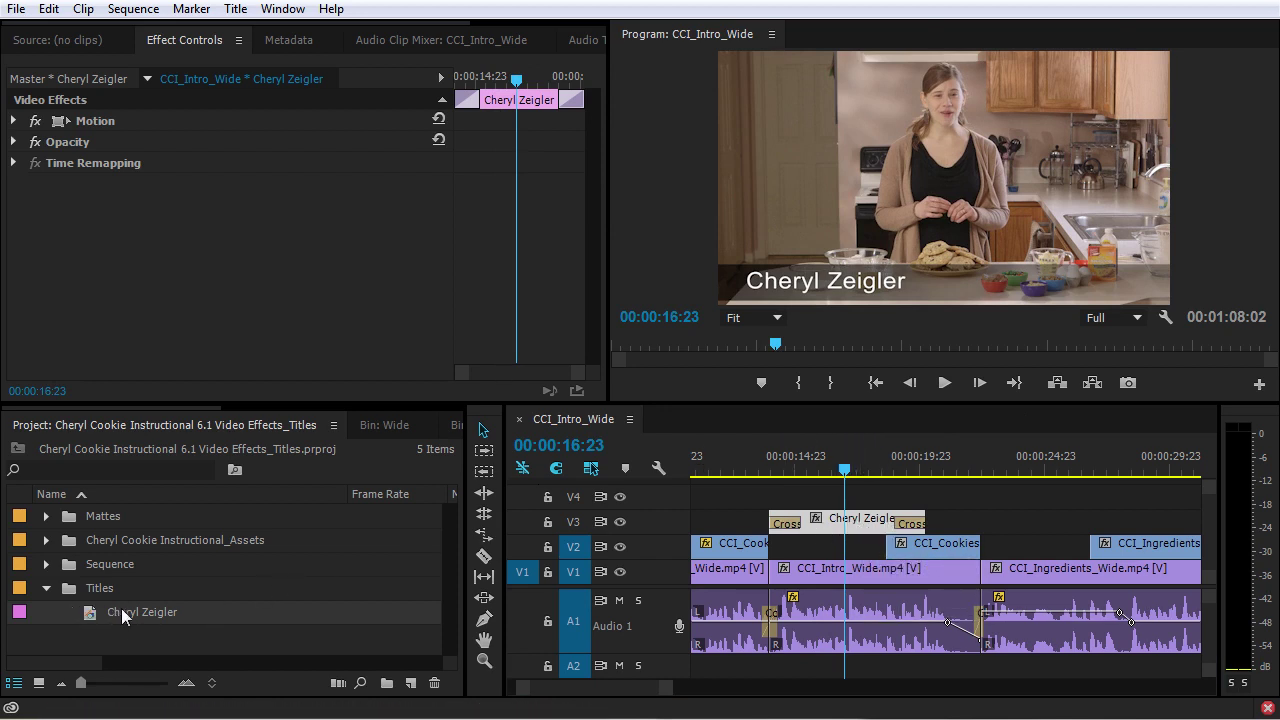
- Open the title in the Titler, widen the window and toggle the background video
{"action": "double_click", "coordinate": [839, 521]}
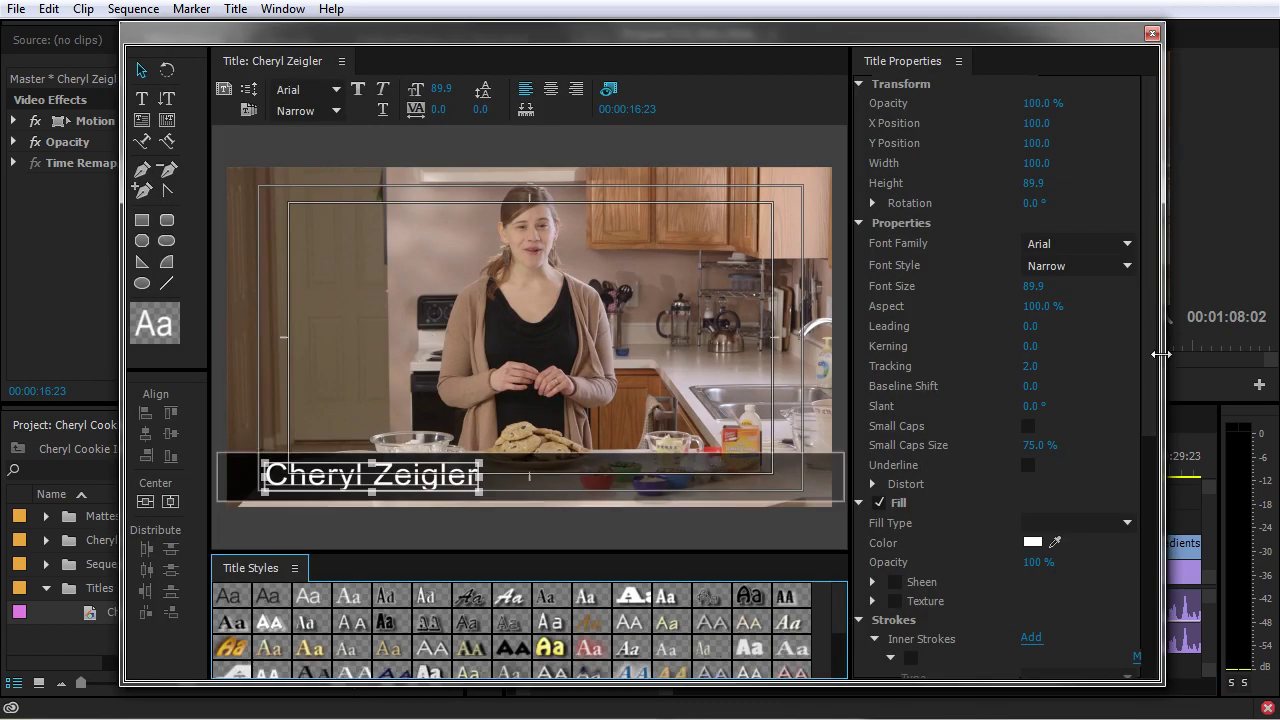
{"action": "left_click_drag", "start_coordinate": [1160, 354], "coordinate": [1245, 354]}
{"action": "left_click", "coordinate": [777, 91]}
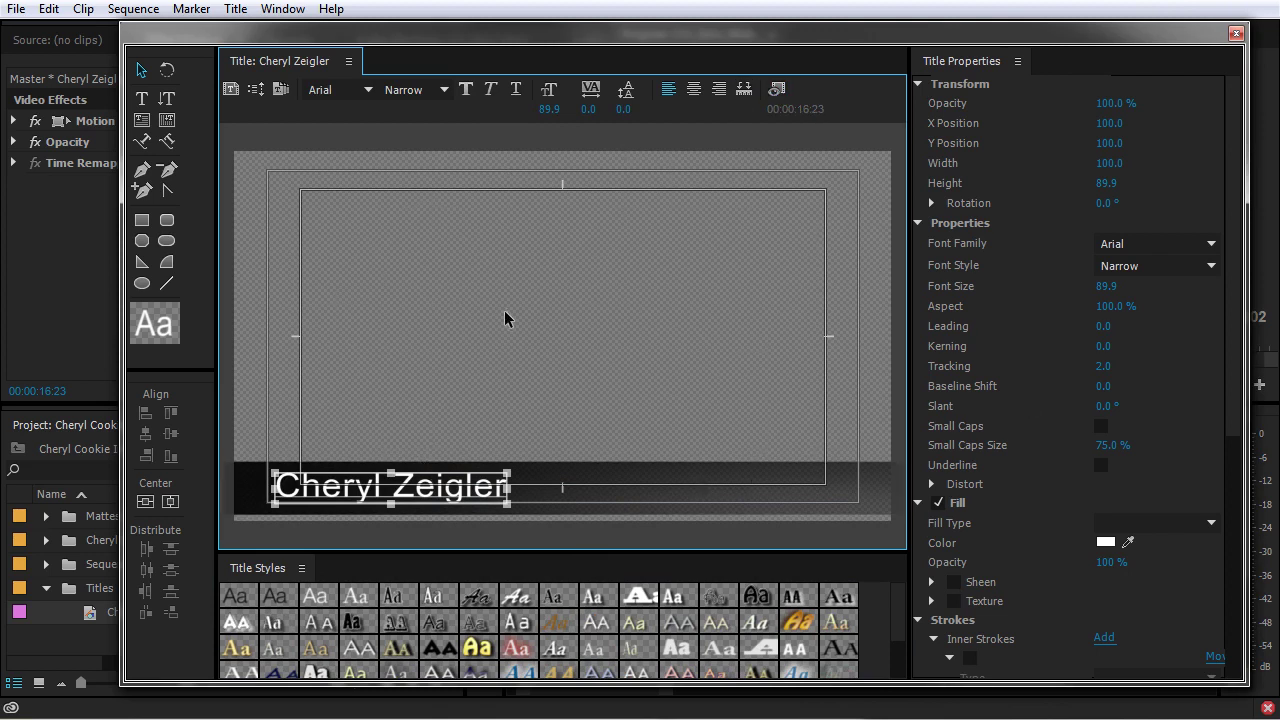
{"action": "left_click", "coordinate": [777, 91]}
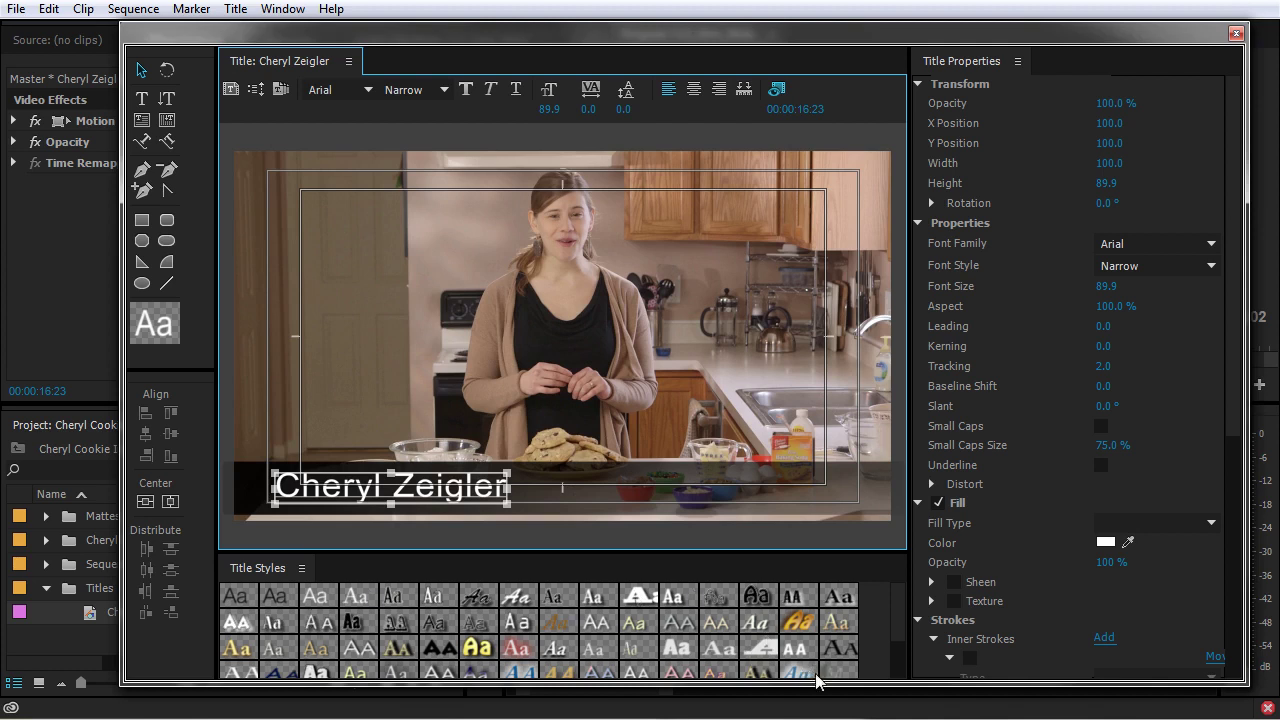
{"action": "left_click_drag", "start_coordinate": [813, 683], "coordinate": [815, 703]}
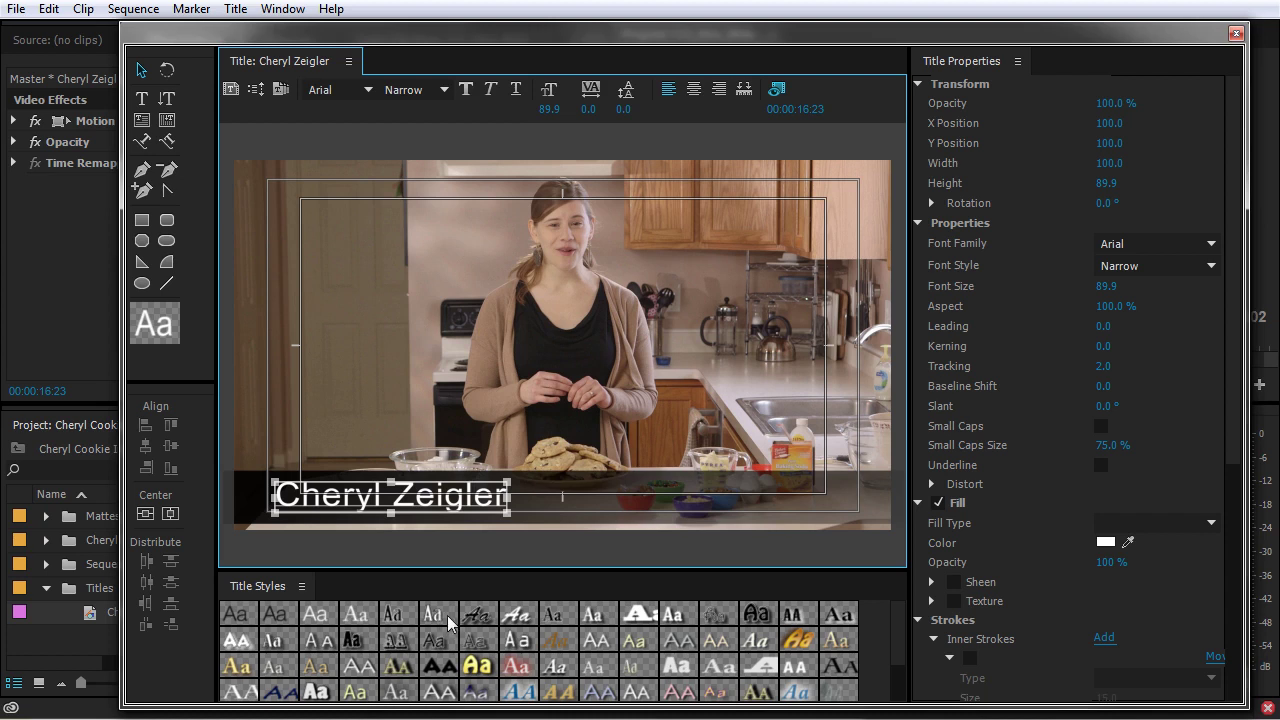
- Try Rosewood Std, Hobo Std and Poplar Std Black styles, undo them, and select the bar
{"action": "left_click", "coordinate": [404, 637]}
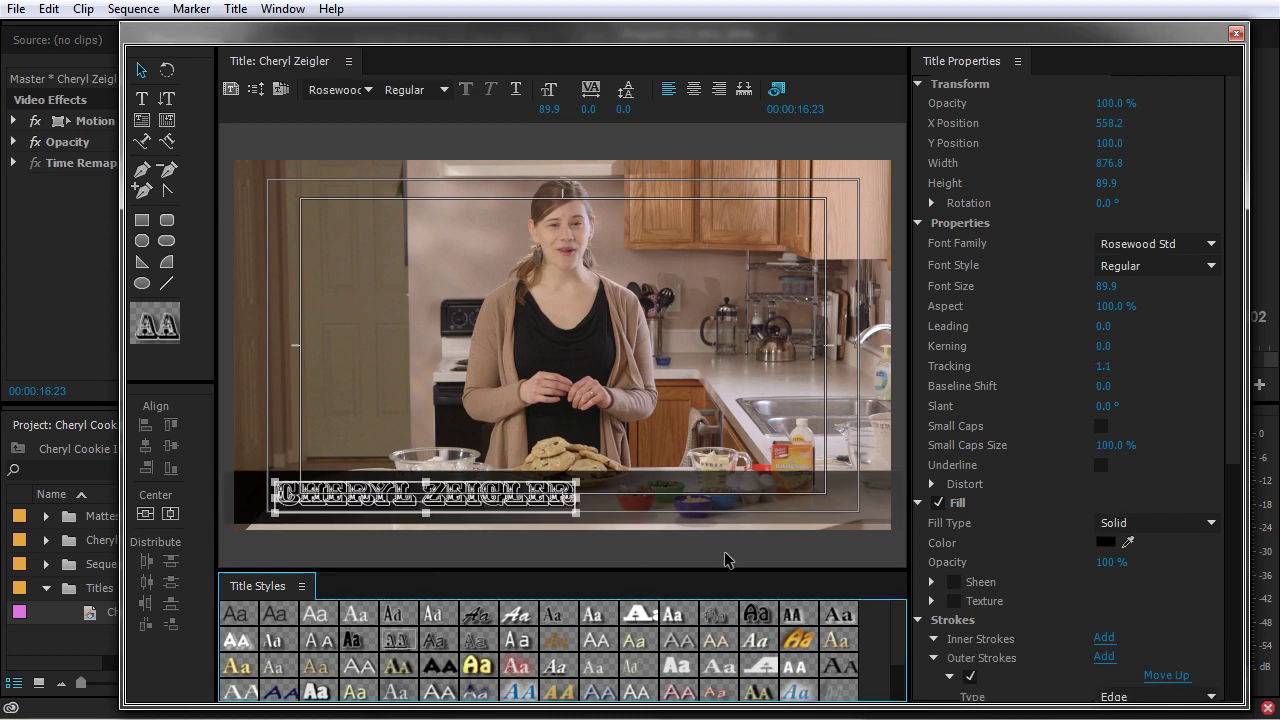
{"action": "left_click", "coordinate": [799, 641]}
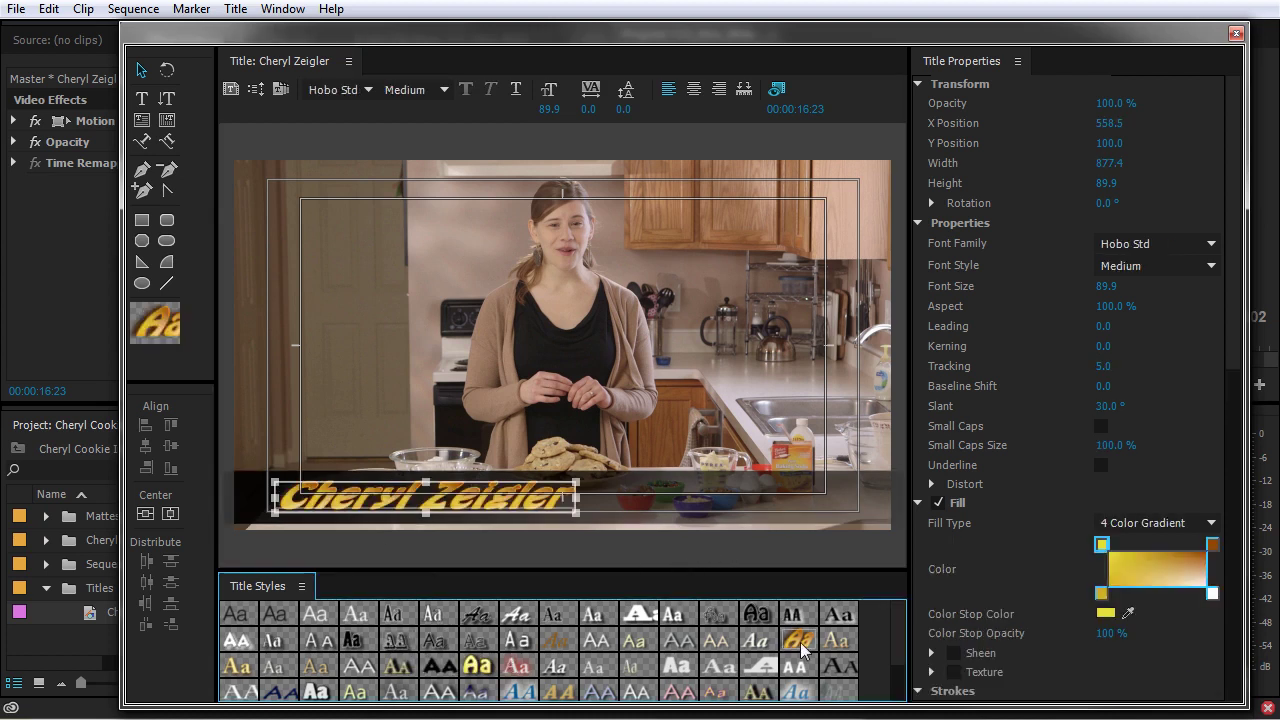
{"action": "left_click", "coordinate": [316, 692]}
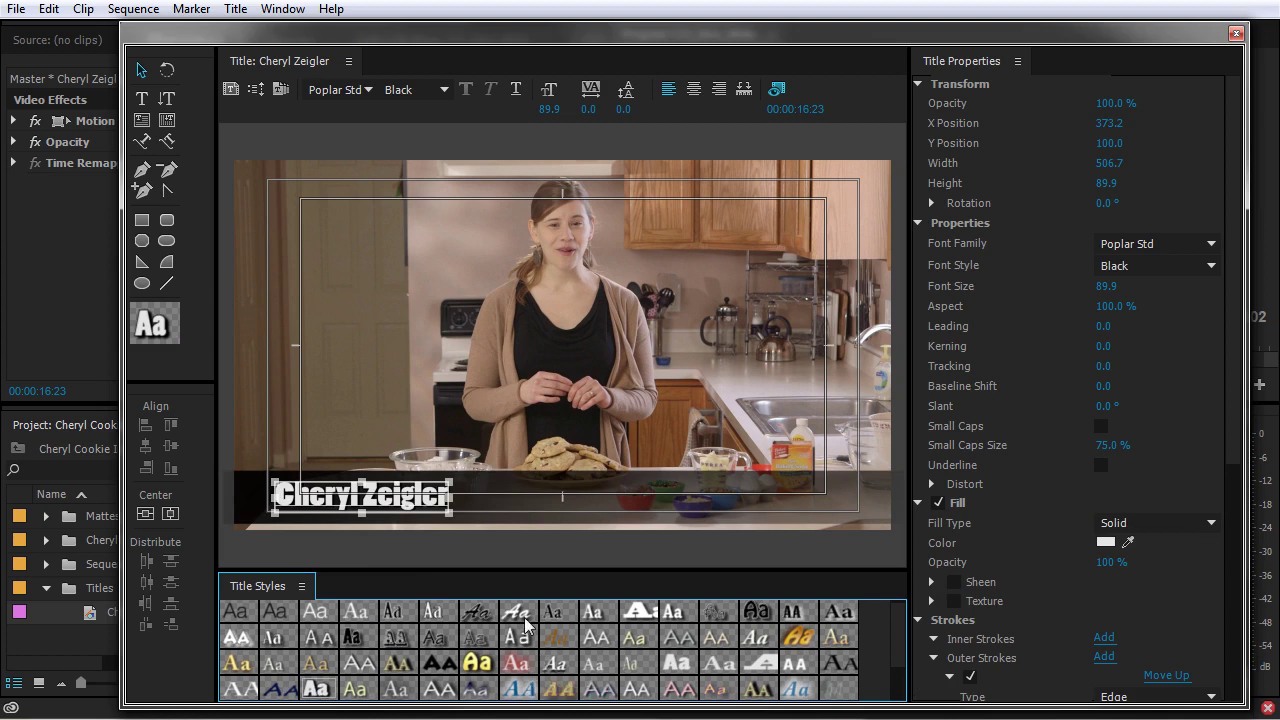
{"action": "key", "text": "ctrl+z"}
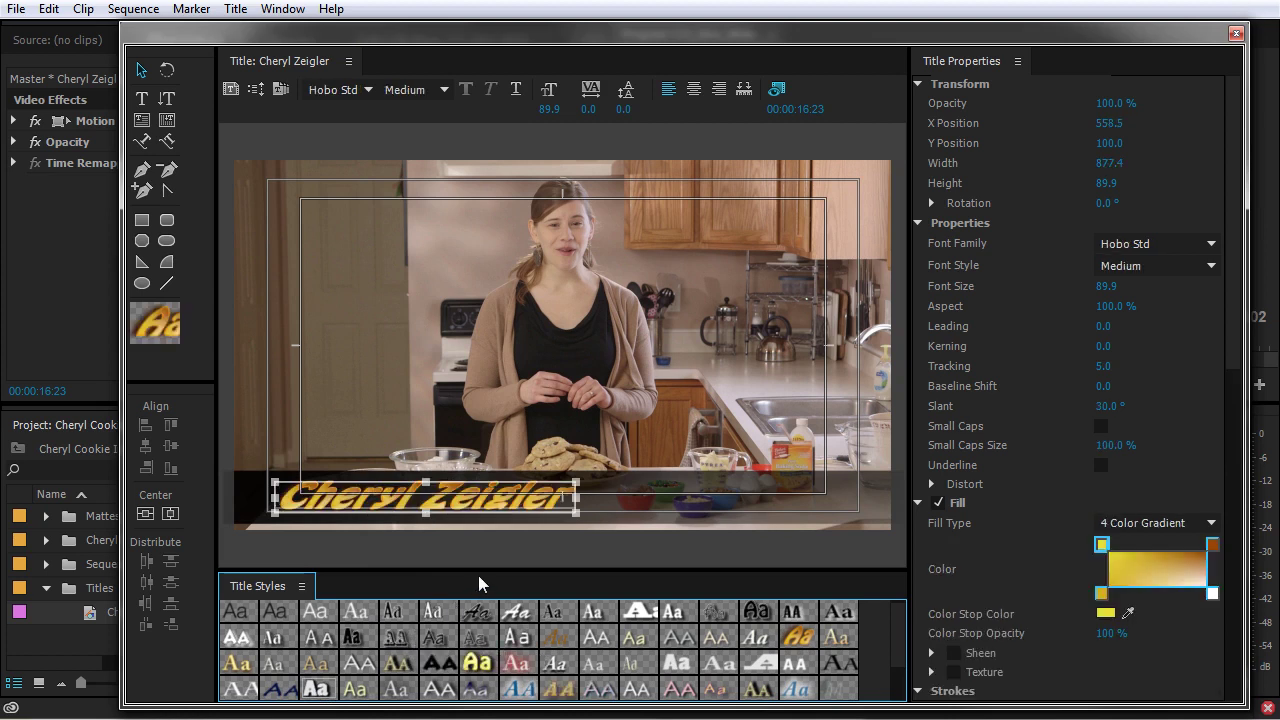
{"action": "key", "text": "ctrl+z"}
{"action": "key", "text": "ctrl+z"}
{"action": "left_click", "coordinate": [736, 512]}
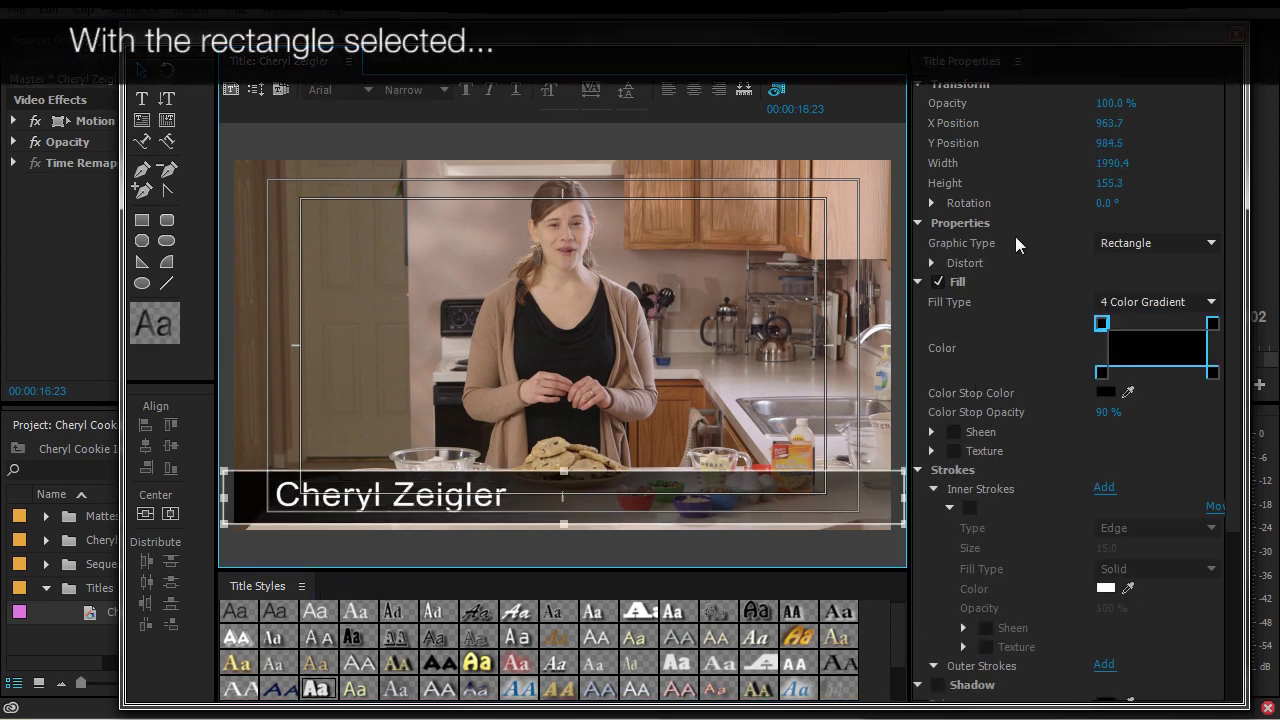
- Texture the bar's fill with Brown Cardboard Paper_01.jpg from PICS > TEXTURES > Bode Tetured
{"action": "left_click", "coordinate": [955, 451]}
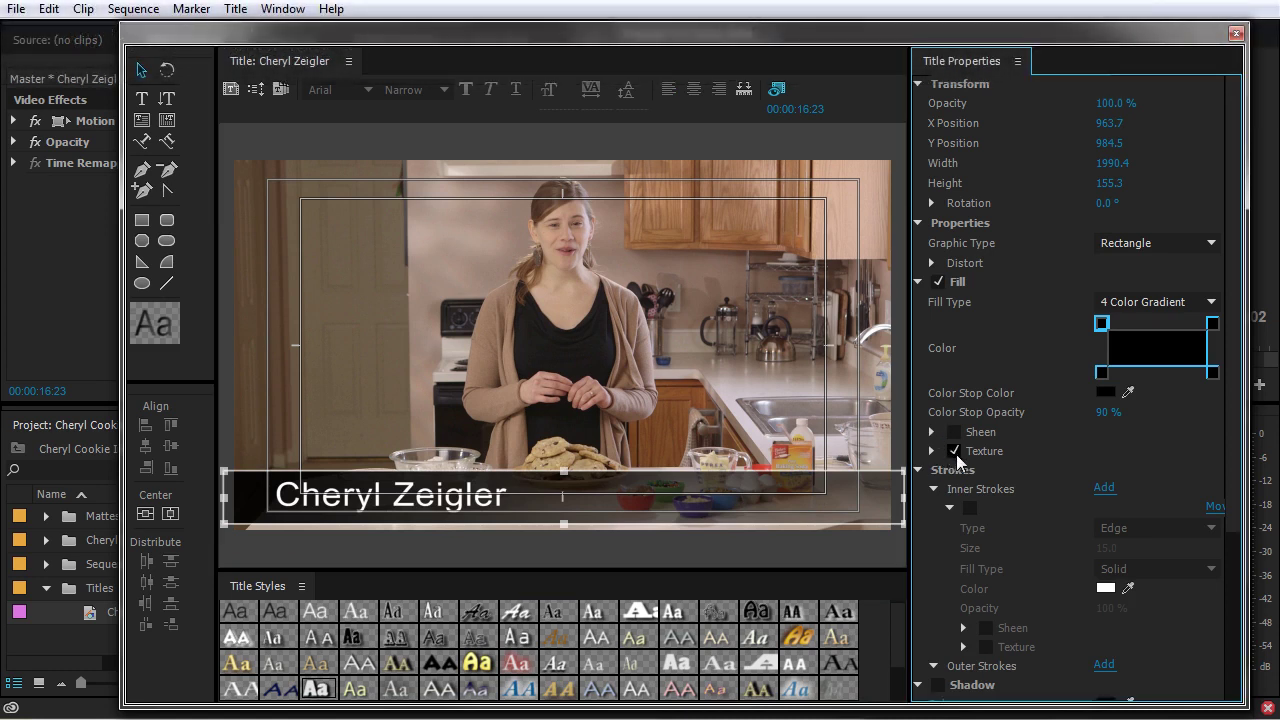
{"action": "left_click", "coordinate": [932, 451]}
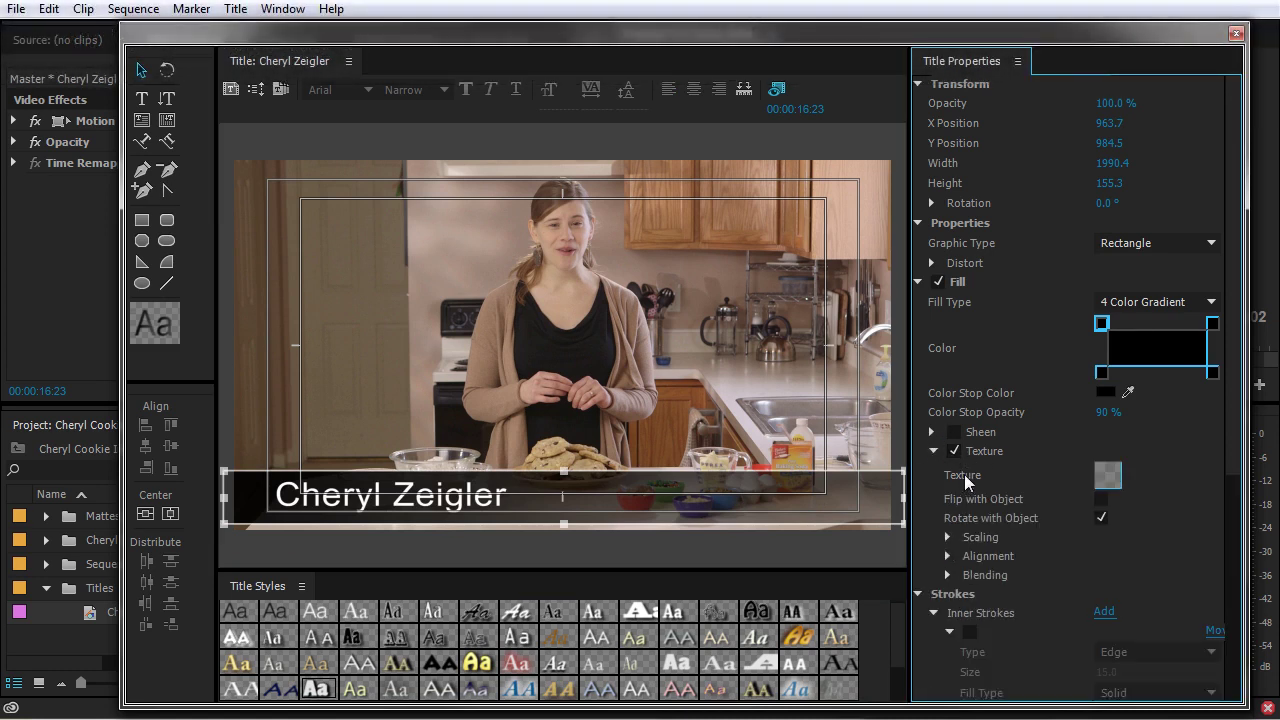
{"action": "left_click", "coordinate": [1108, 476]}
{"action": "left_click", "coordinate": [131, 168]}
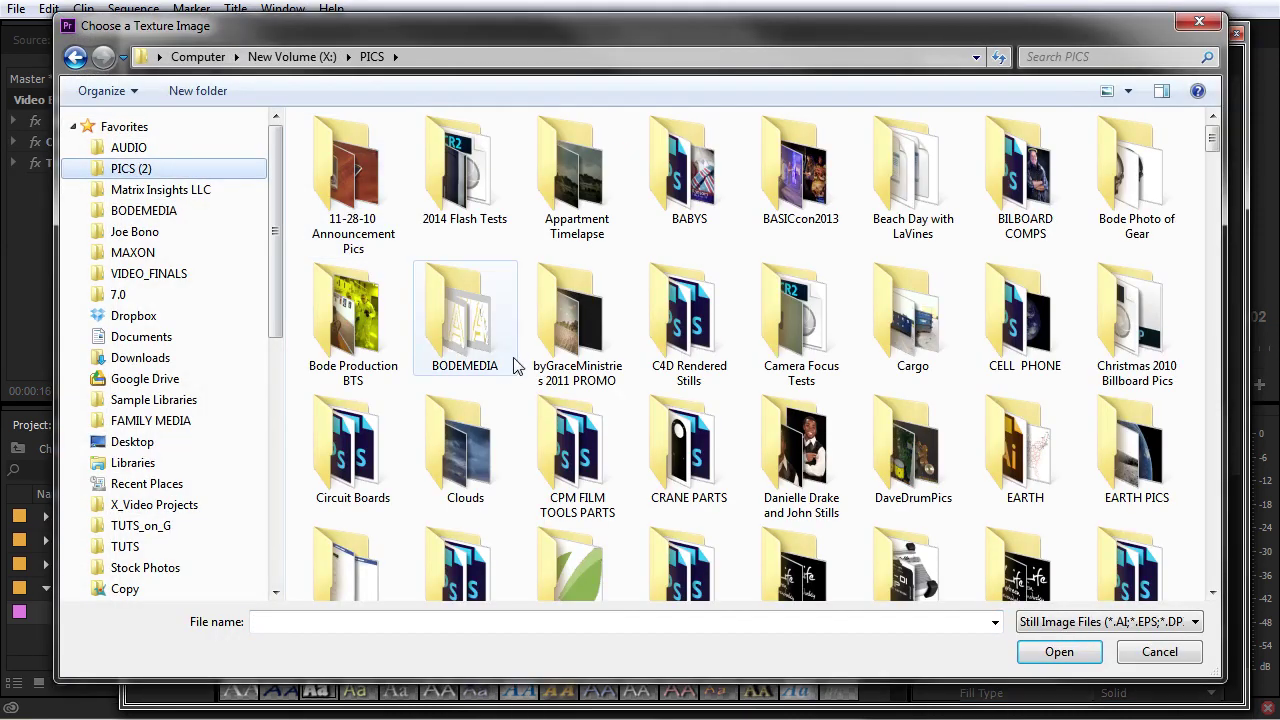
{"action": "left_click", "coordinate": [592, 480]}
{"action": "key", "text": "t"}
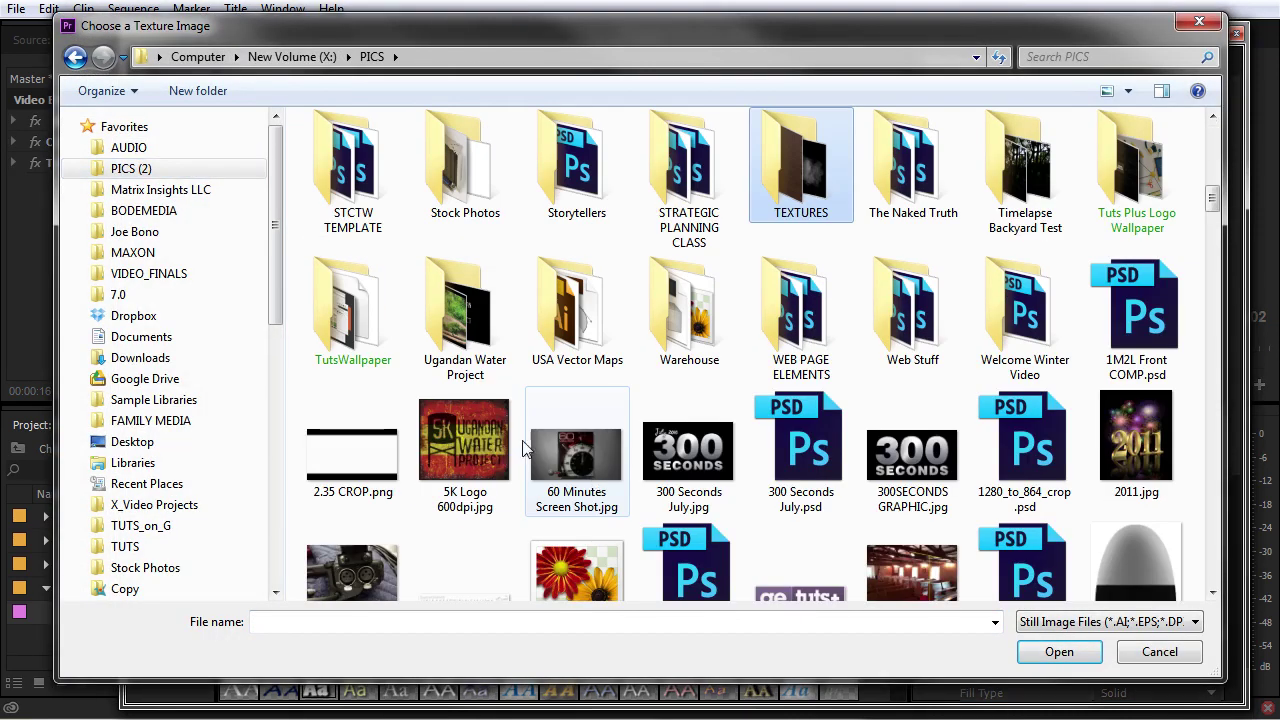
{"action": "double_click", "coordinate": [800, 185]}
{"action": "double_click", "coordinate": [345, 160]}
{"action": "left_click", "coordinate": [579, 172]}
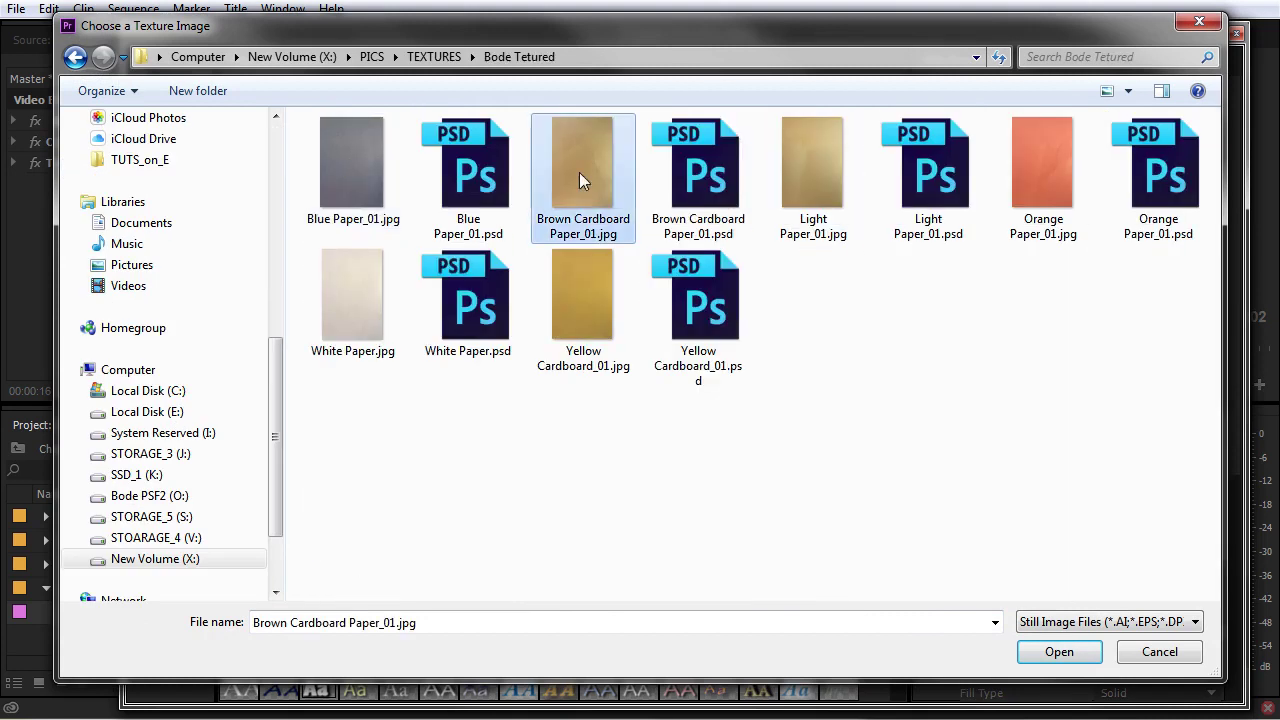
{"action": "left_click", "coordinate": [1068, 653]}
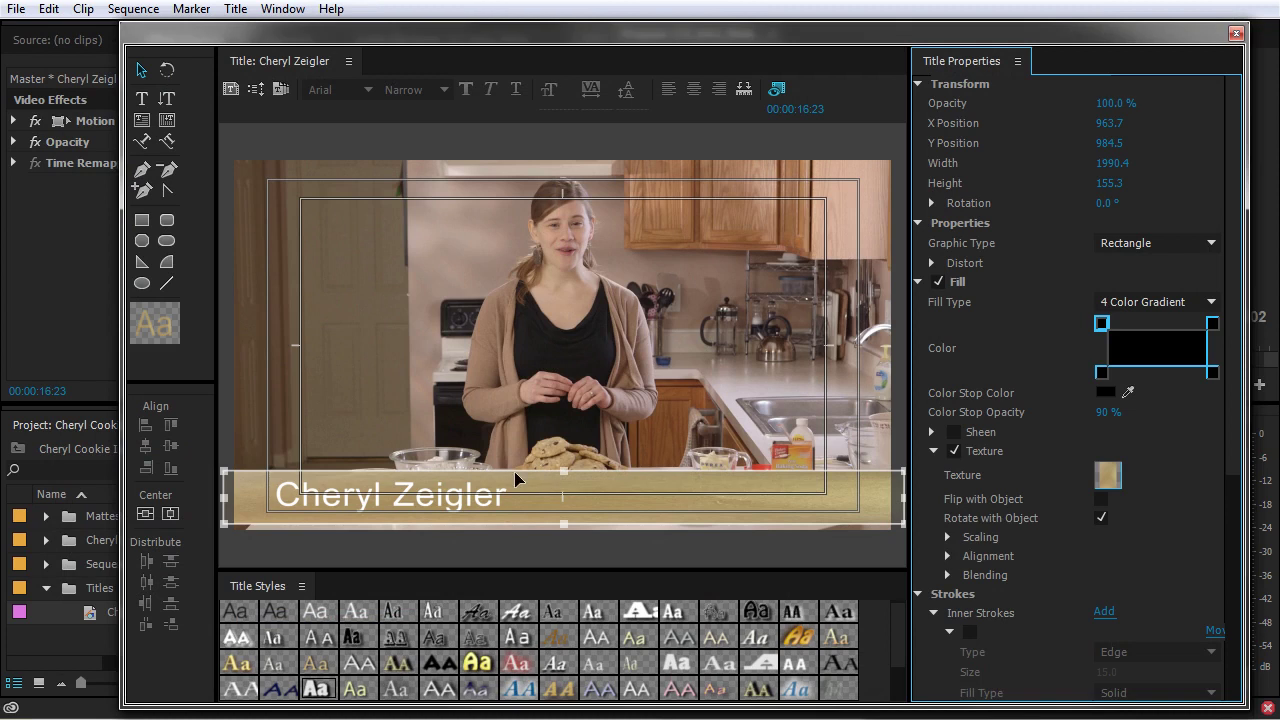
- Stretch the bar upward and set the texture's vertical scaling (Object Y) to Texture
{"action": "left_click_drag", "start_coordinate": [563, 473], "coordinate": [563, 316]}
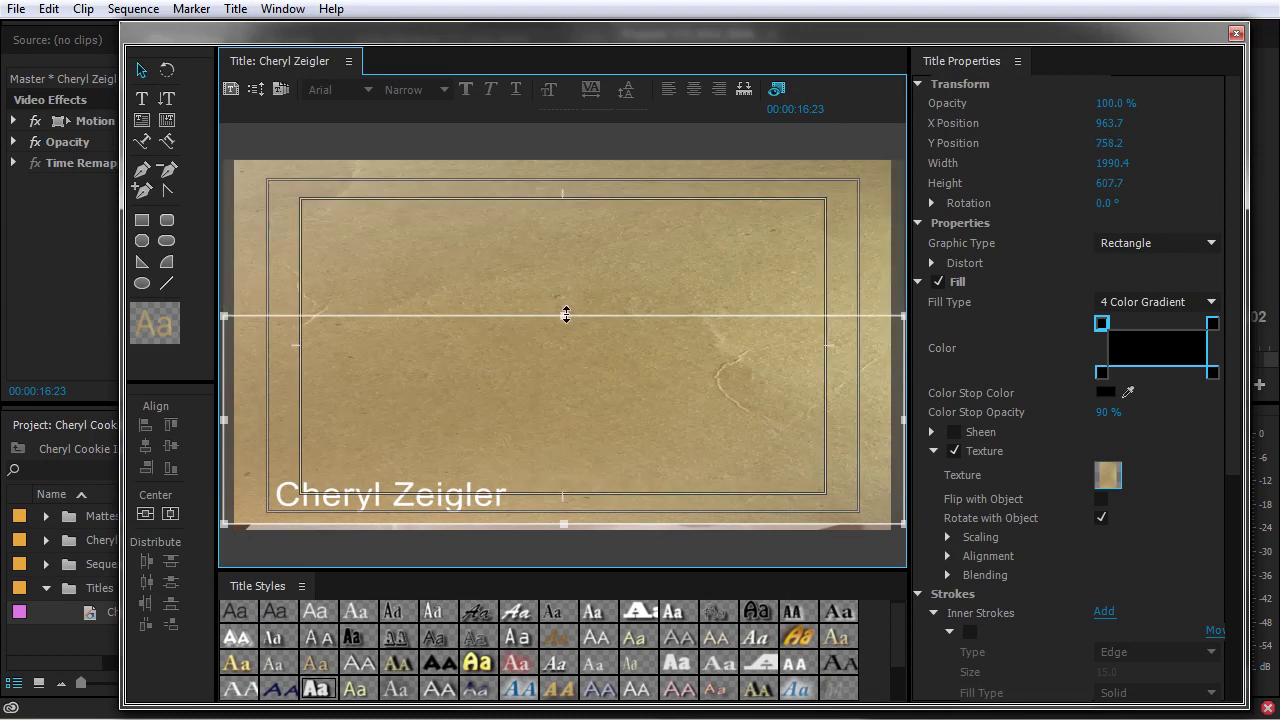
{"action": "left_click", "coordinate": [948, 537]}
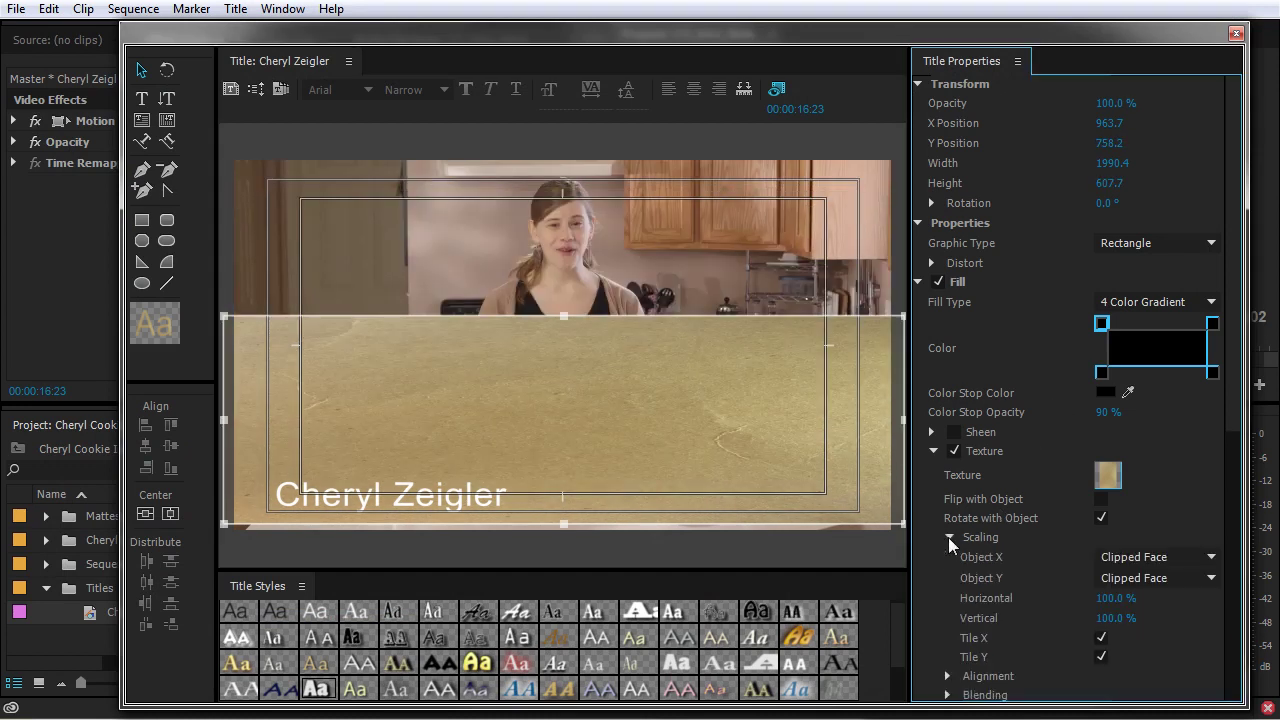
{"action": "scroll", "coordinate": [965, 613], "scroll_direction": "down", "scroll_amount": 2}
{"action": "left_click", "coordinate": [947, 633]}
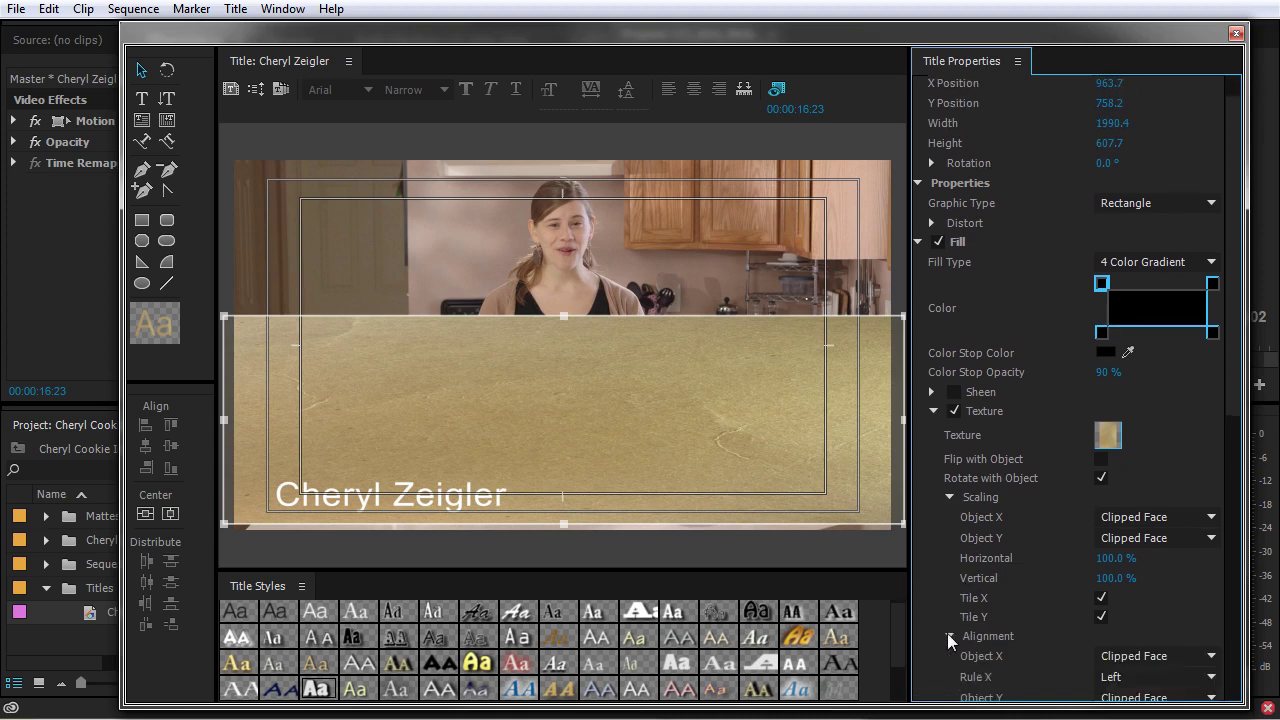
{"action": "scroll", "coordinate": [948, 632], "scroll_direction": "down", "scroll_amount": 3}
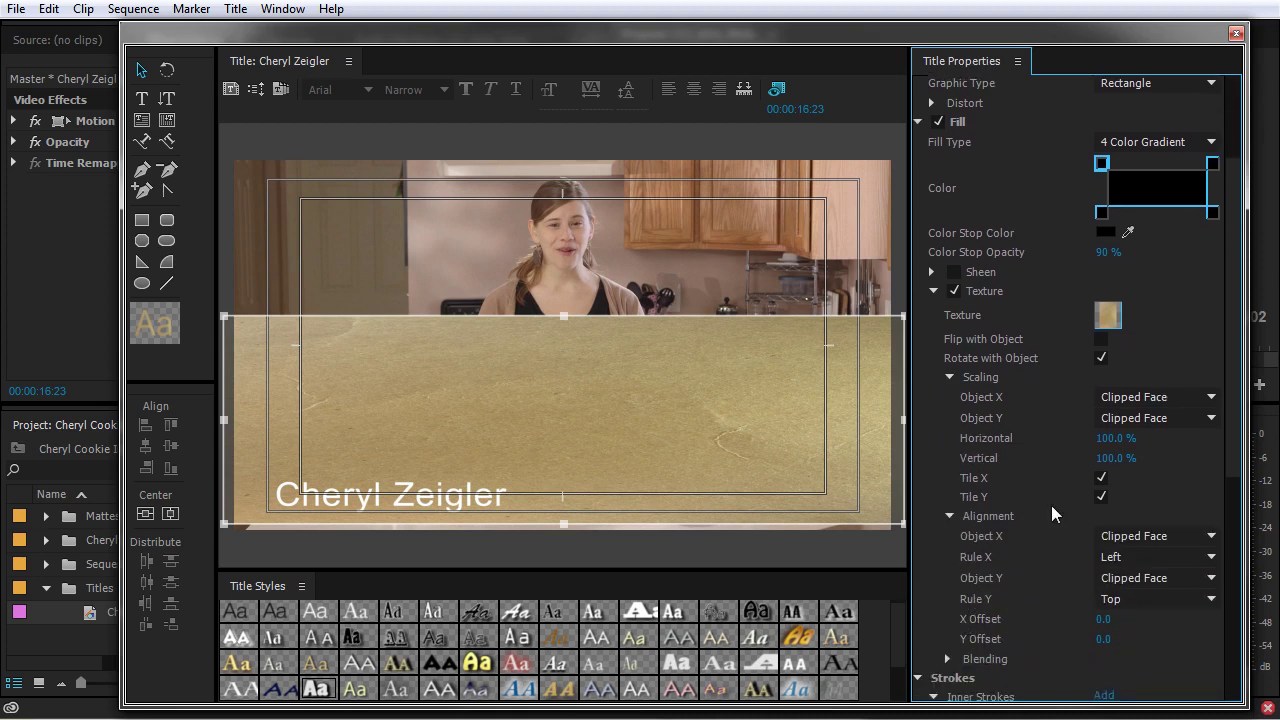
{"action": "left_click", "coordinate": [1115, 418]}
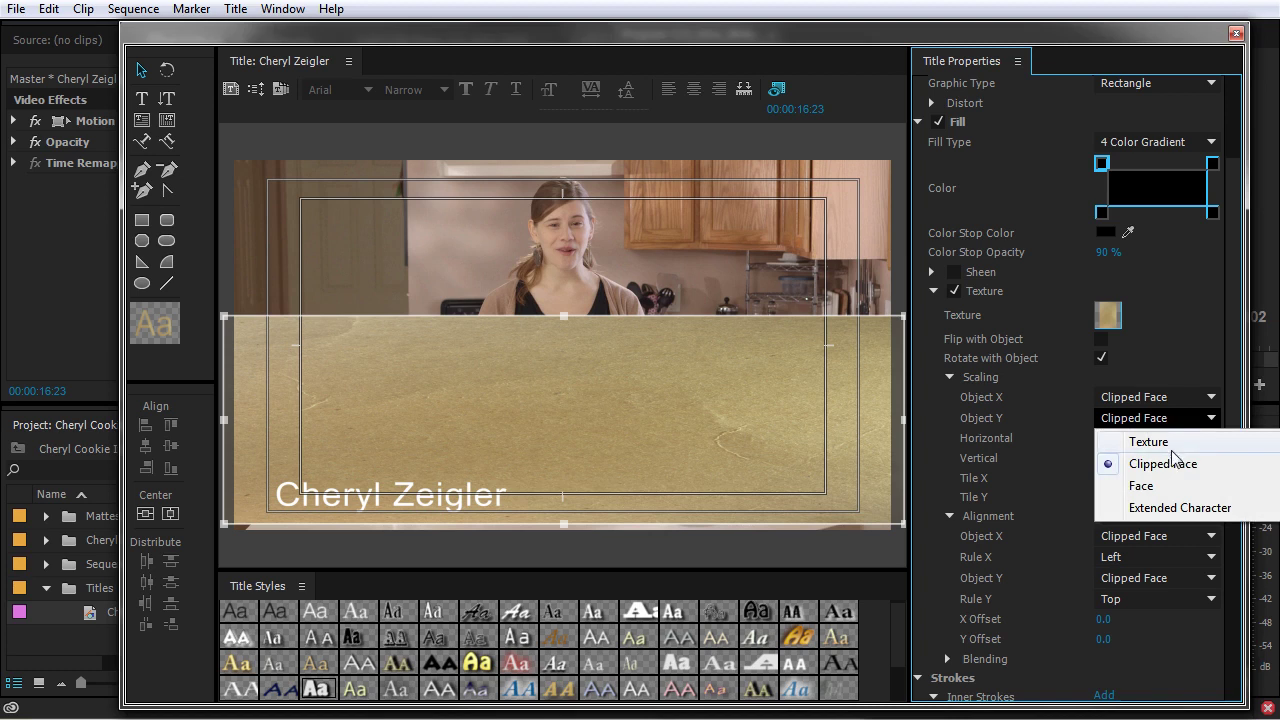
{"action": "left_click", "coordinate": [1148, 442]}
{"action": "left_click", "coordinate": [1172, 420]}
{"action": "left_click", "coordinate": [1172, 428]}
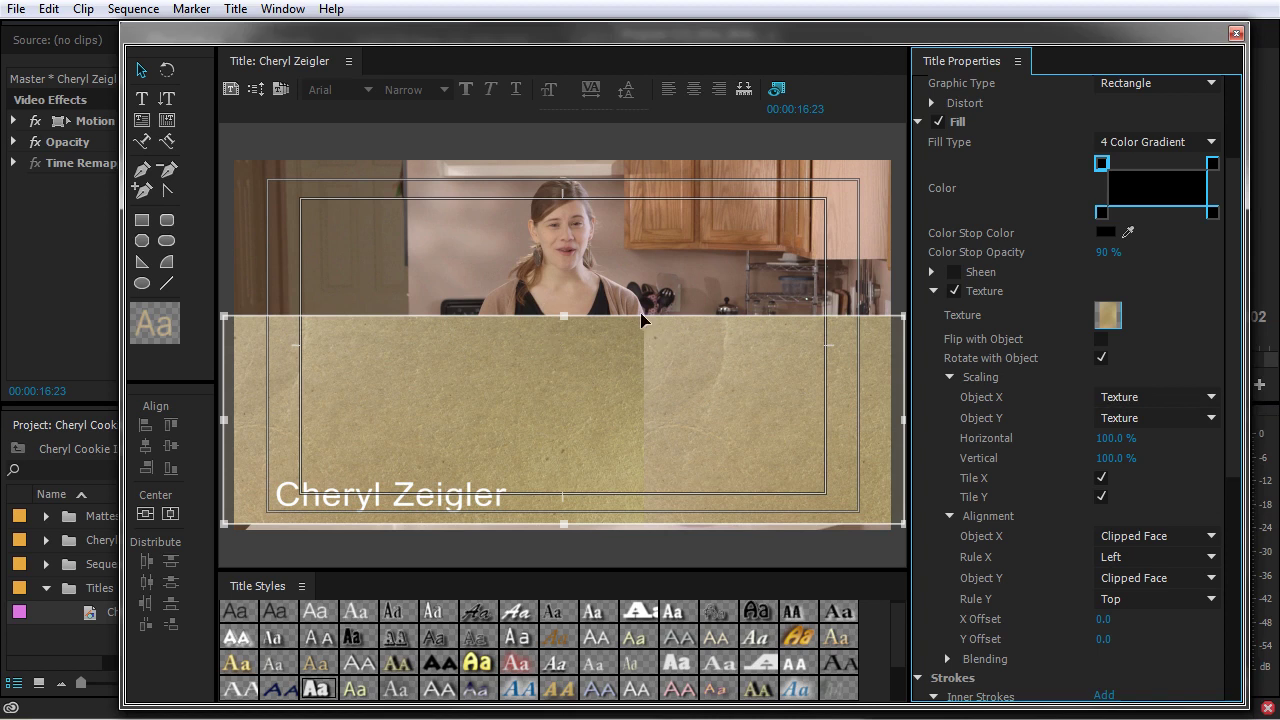
- Set Object X to Clipped Face, X Offset to 0, and shrink the bar to a thin strip
{"action": "left_click_drag", "start_coordinate": [564, 319], "coordinate": [586, 333]}
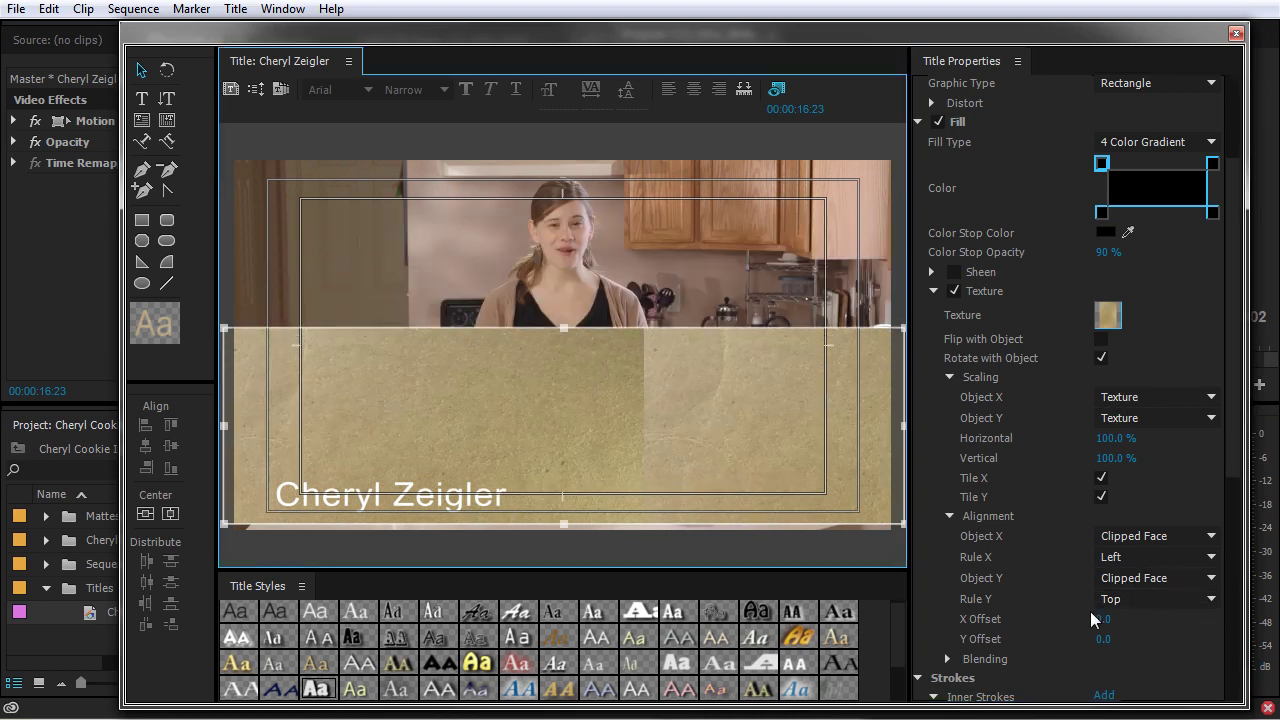
{"action": "left_click_drag", "start_coordinate": [1102, 627], "coordinate": [1245, 627]}
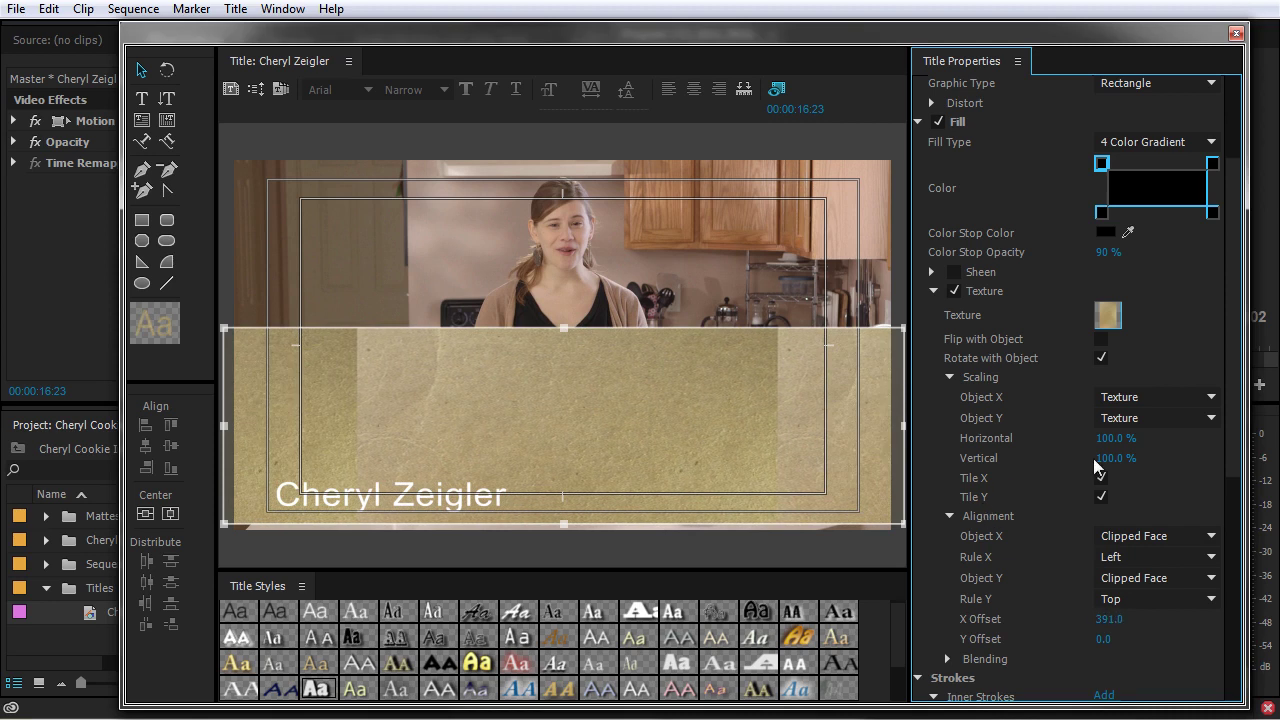
{"action": "left_click", "coordinate": [1150, 397]}
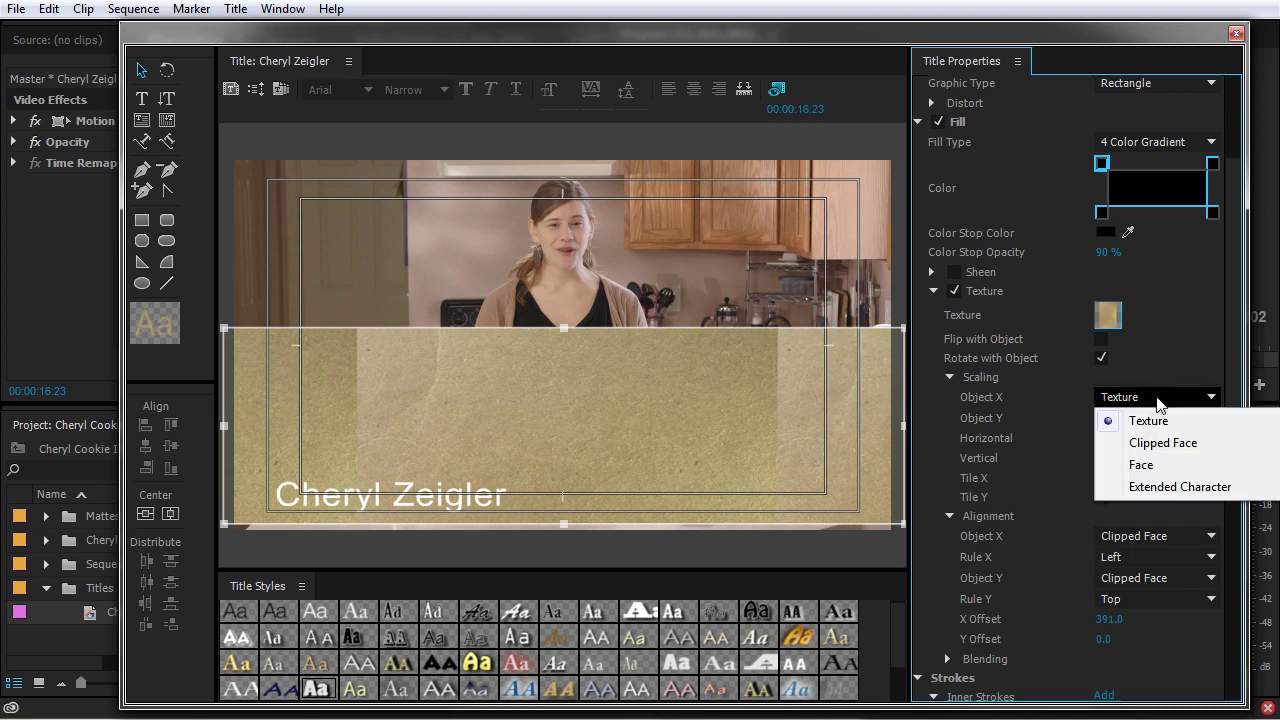
{"action": "left_click", "coordinate": [1155, 450]}
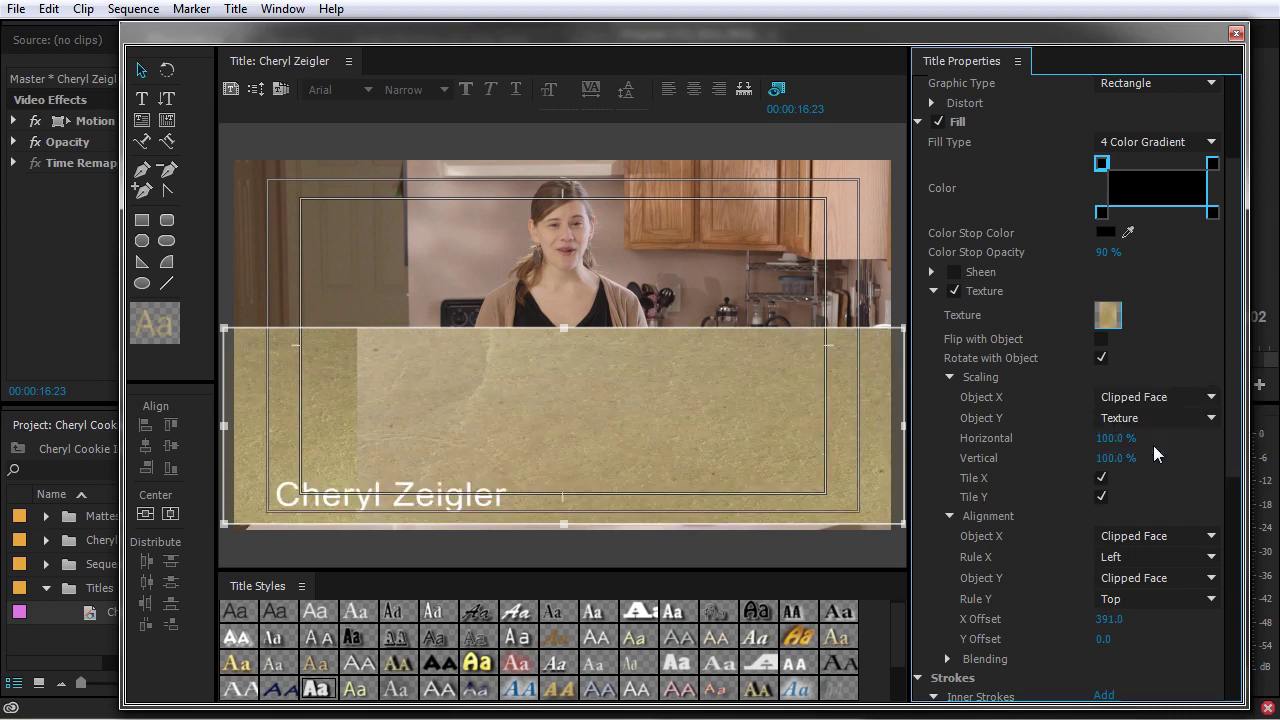
{"action": "left_click", "coordinate": [1108, 619]}
{"action": "type", "text": "0"}
{"action": "key", "text": "Return"}
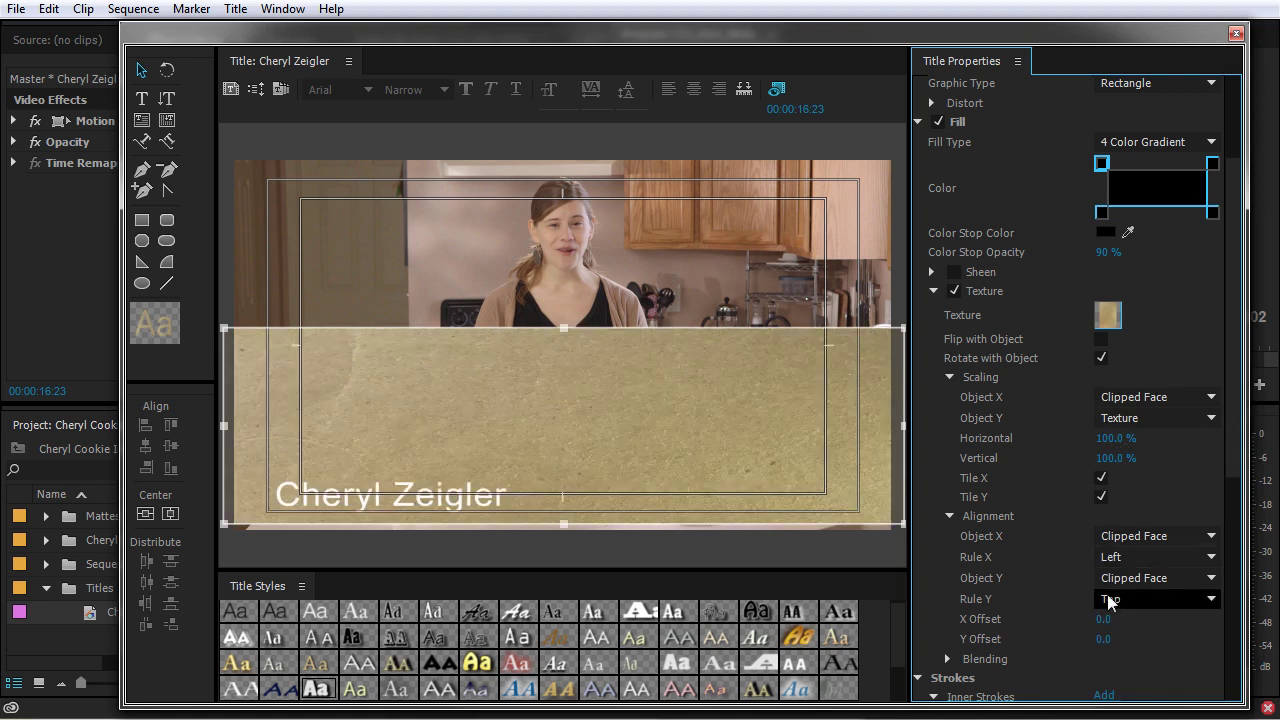
{"action": "left_click_drag", "start_coordinate": [564, 330], "coordinate": [577, 423]}
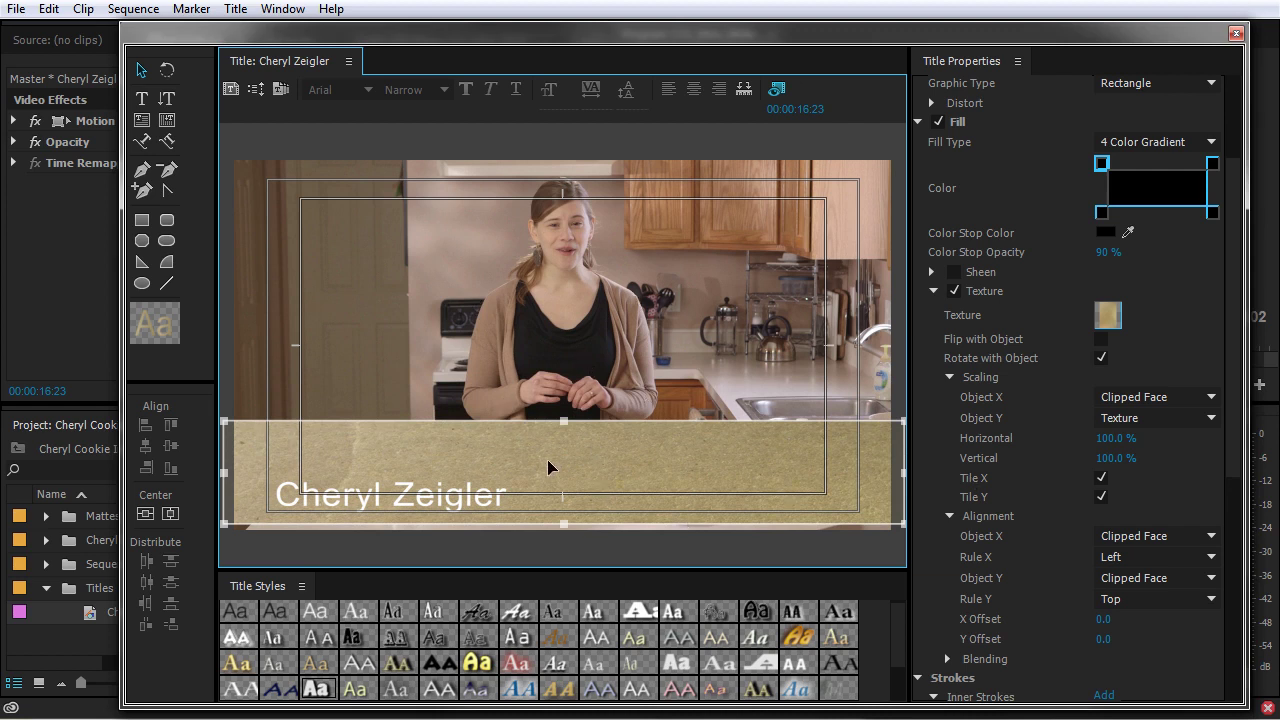
{"action": "left_click_drag", "start_coordinate": [564, 424], "coordinate": [571, 472]}
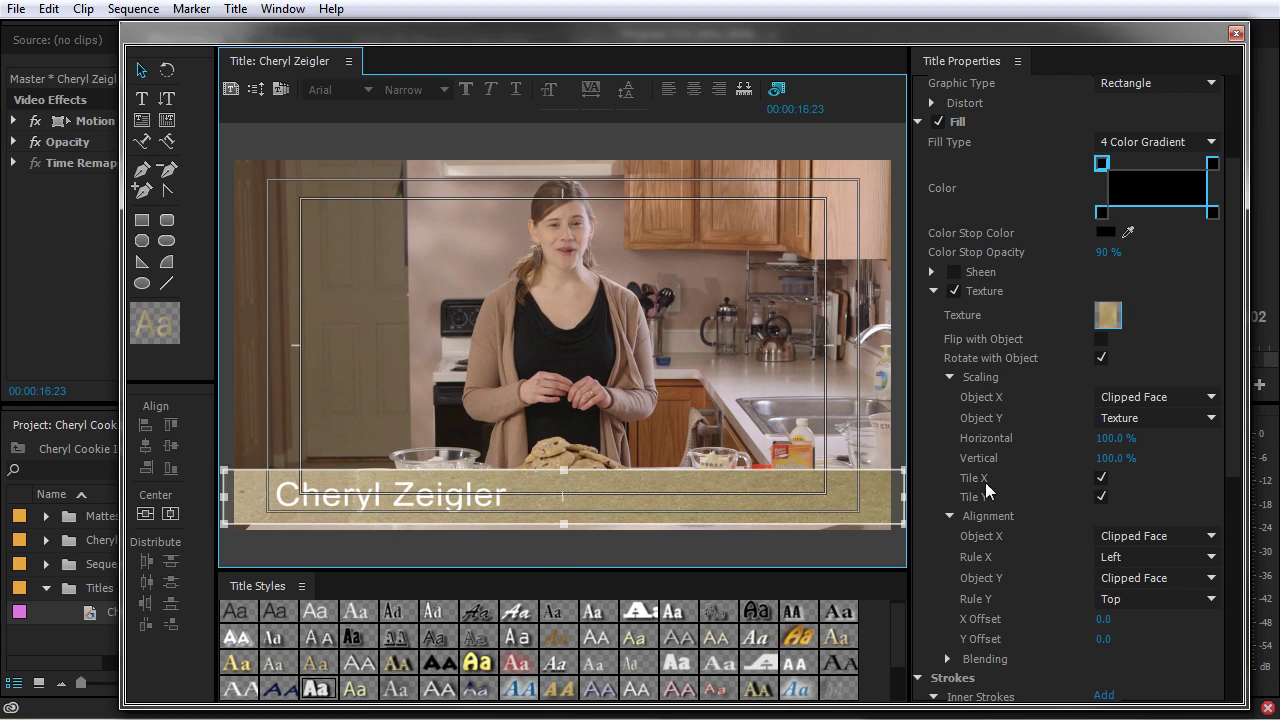
- Collapse texture Scaling and Alignment and lower the texture Blending mix
{"action": "scroll", "coordinate": [946, 290], "scroll_direction": "down", "scroll_amount": 1}
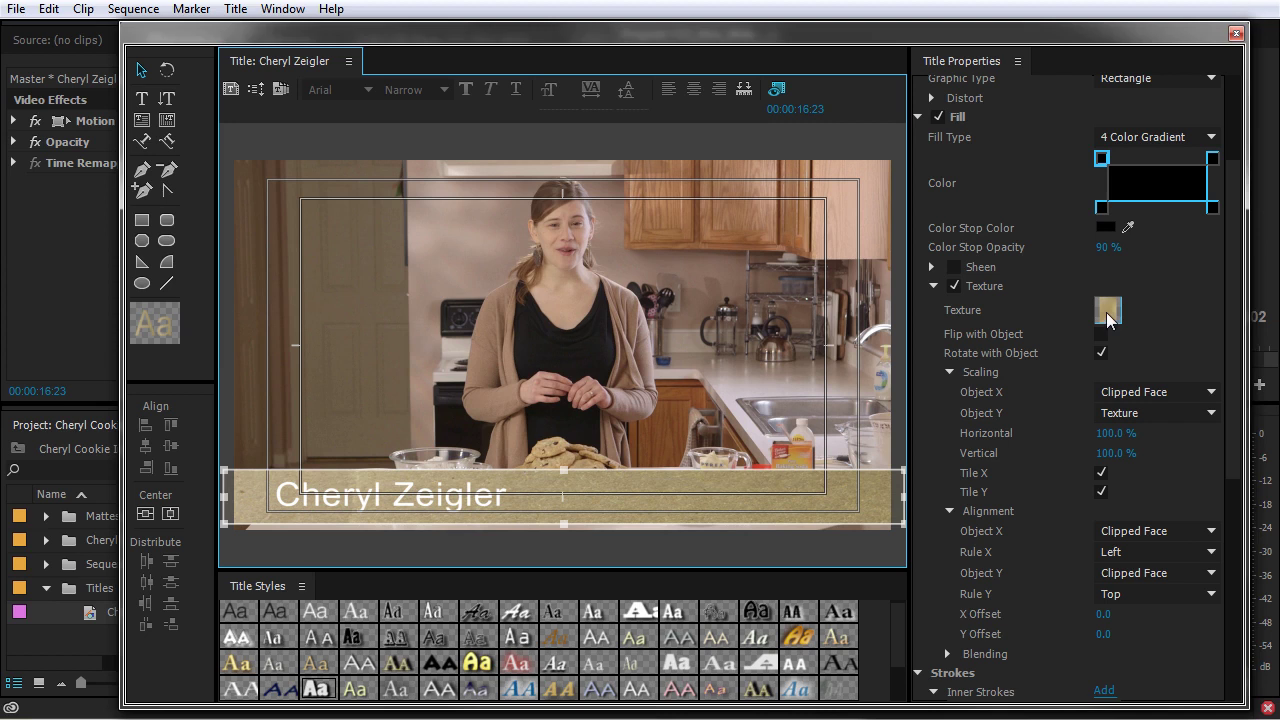
{"action": "left_click", "coordinate": [948, 372]}
{"action": "left_click", "coordinate": [948, 392]}
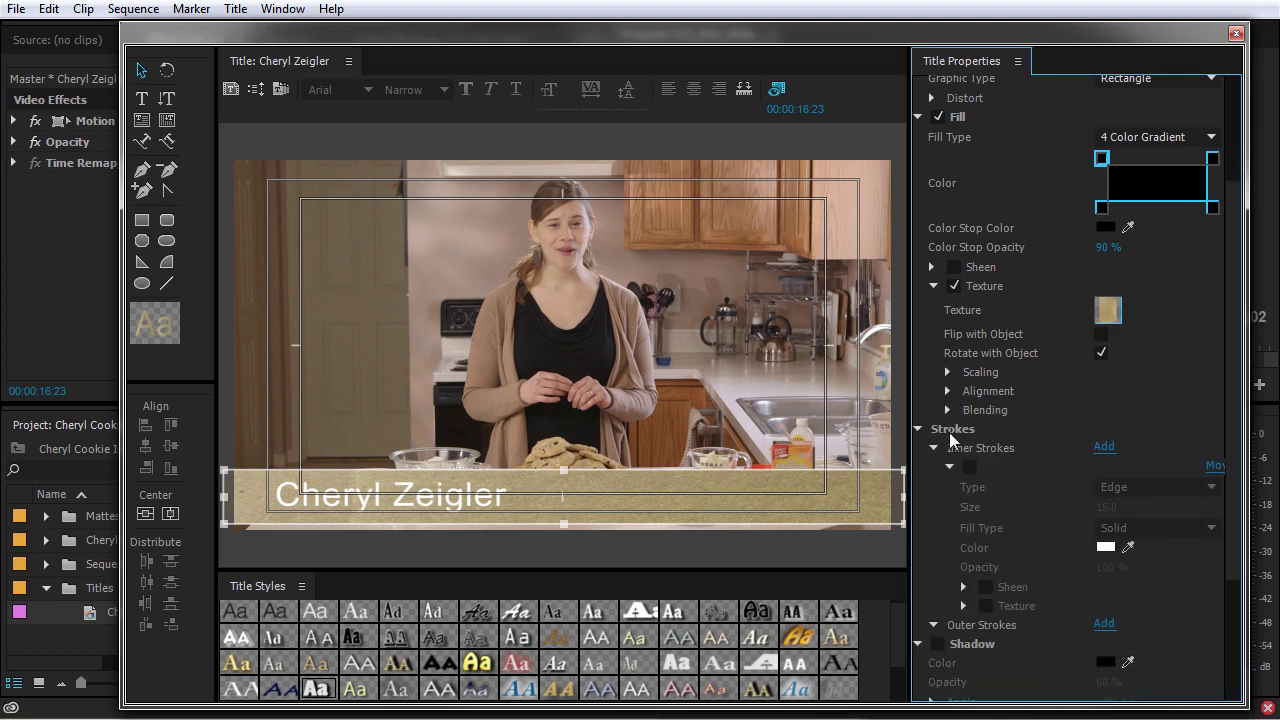
{"action": "left_click", "coordinate": [947, 410]}
{"action": "left_click_drag", "start_coordinate": [1125, 429], "coordinate": [1040, 429]}
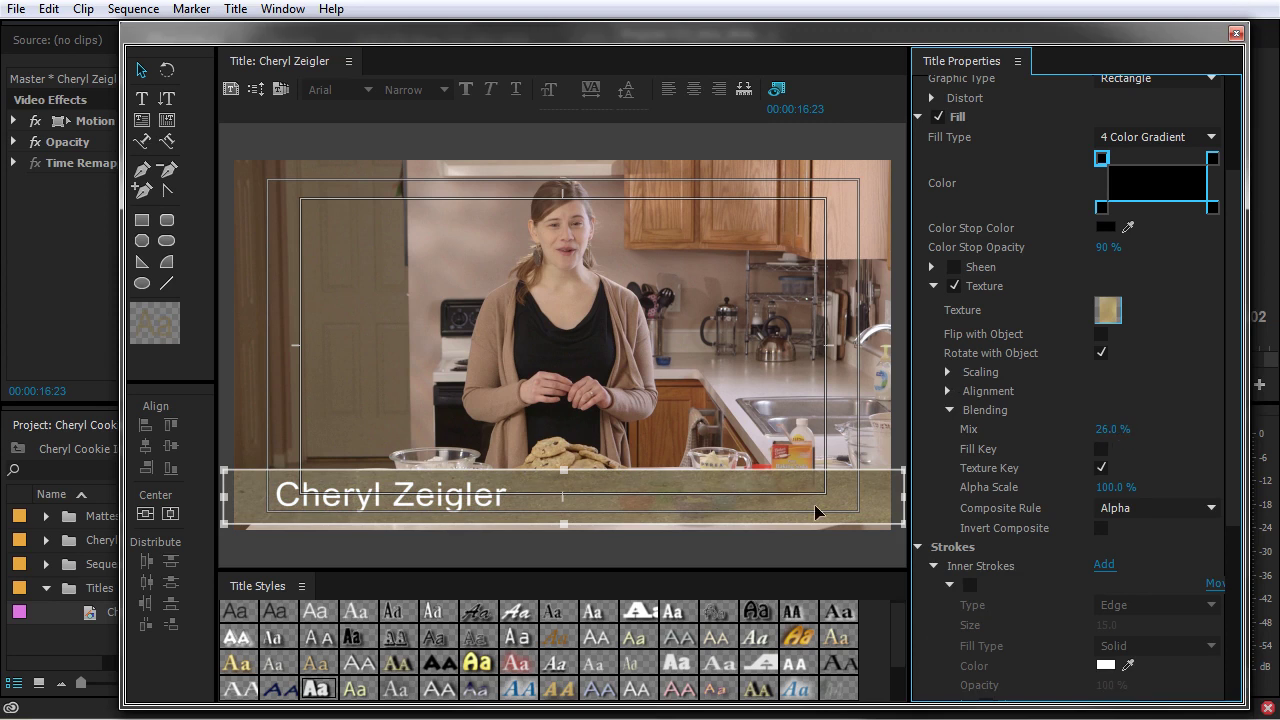
- Give the bar a solid dark brown fill at 85% opacity with texture mix at 18%
{"action": "left_click", "coordinate": [1150, 137]}
{"action": "left_click", "coordinate": [1140, 162]}
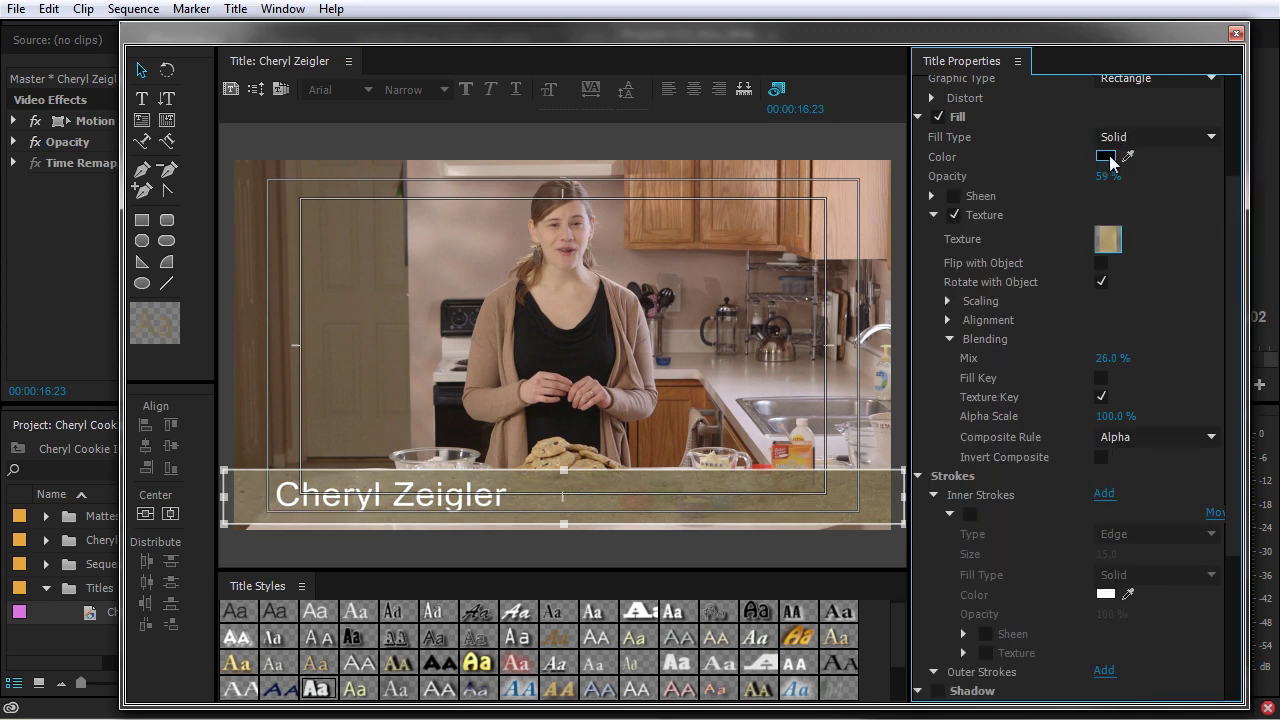
{"action": "left_click", "coordinate": [1105, 157]}
{"action": "left_click_drag", "start_coordinate": [695, 288], "coordinate": [695, 276]}
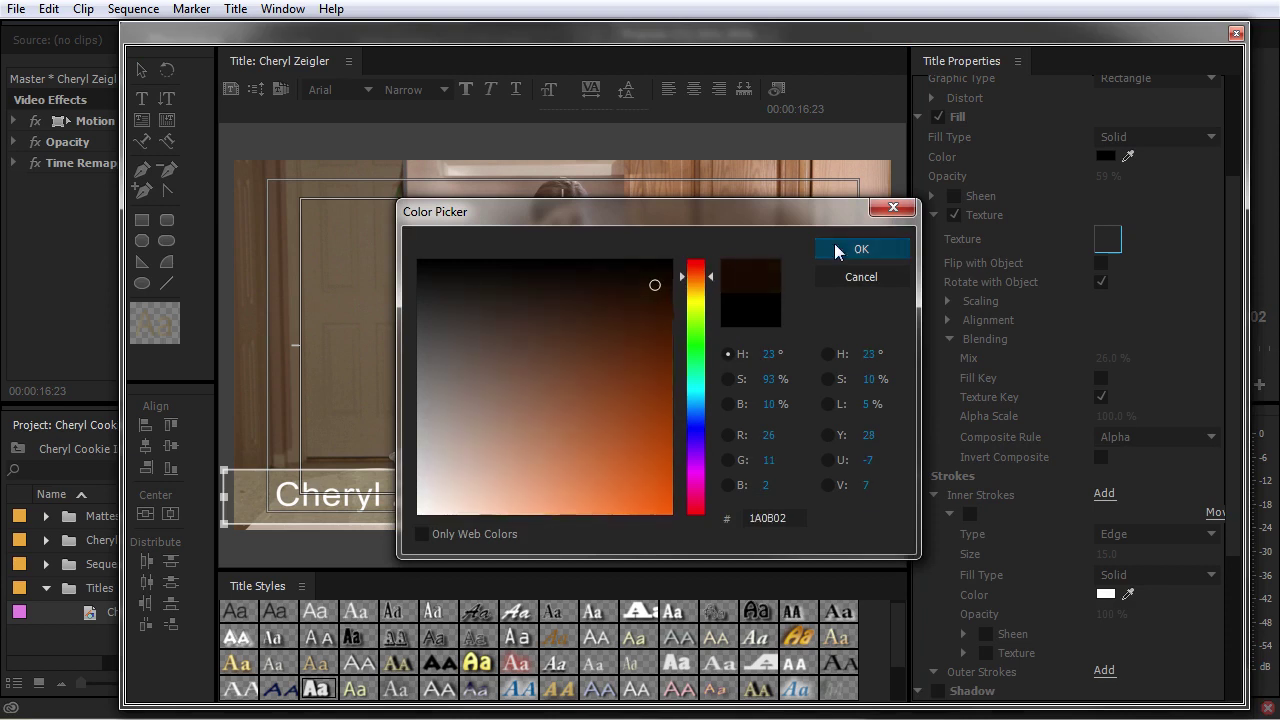
{"action": "left_click", "coordinate": [861, 249]}
{"action": "mouse_move", "coordinate": [1108, 176]}
{"action": "left_mouse_down"}
{"action": "mouse_move", "coordinate": [1128, 177]}
{"action": "mouse_move", "coordinate": [1110, 180]}
{"action": "left_mouse_up"}
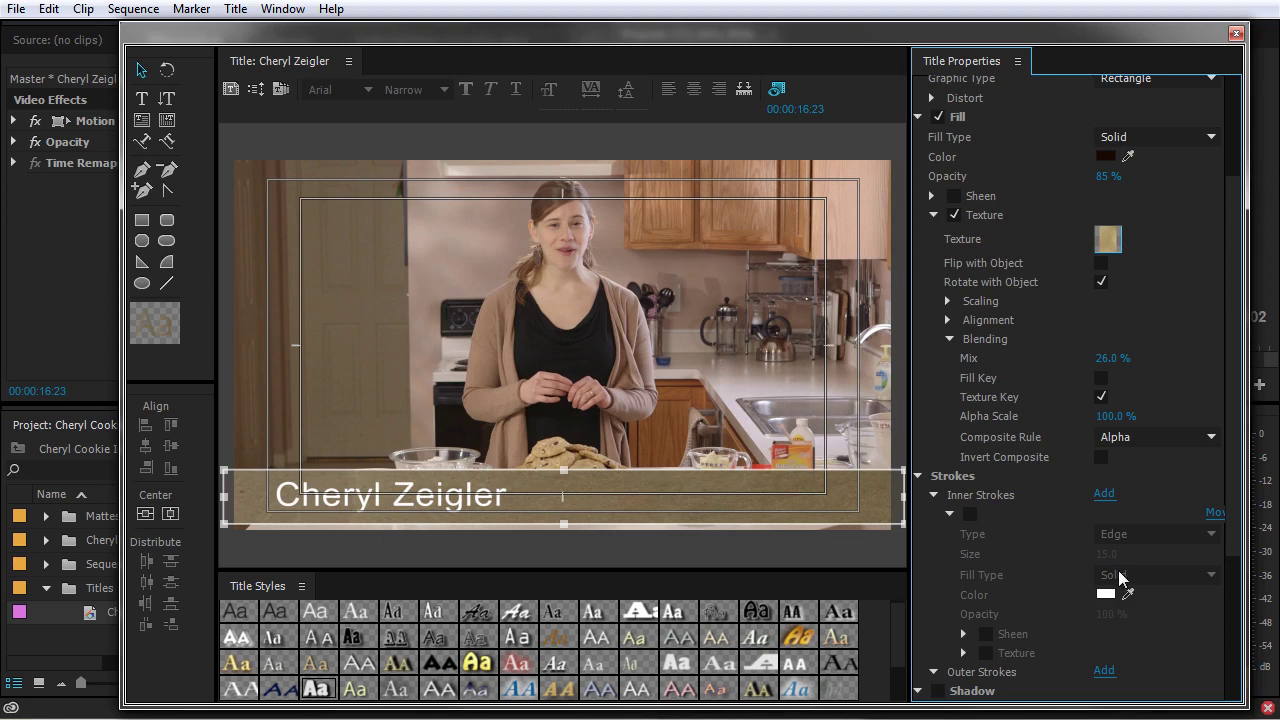
{"action": "mouse_move", "coordinate": [1112, 360]}
{"action": "left_mouse_down"}
{"action": "mouse_move", "coordinate": [1150, 360]}
{"action": "mouse_move", "coordinate": [1107, 360]}
{"action": "left_mouse_up"}
{"action": "left_click", "coordinate": [466, 506]}
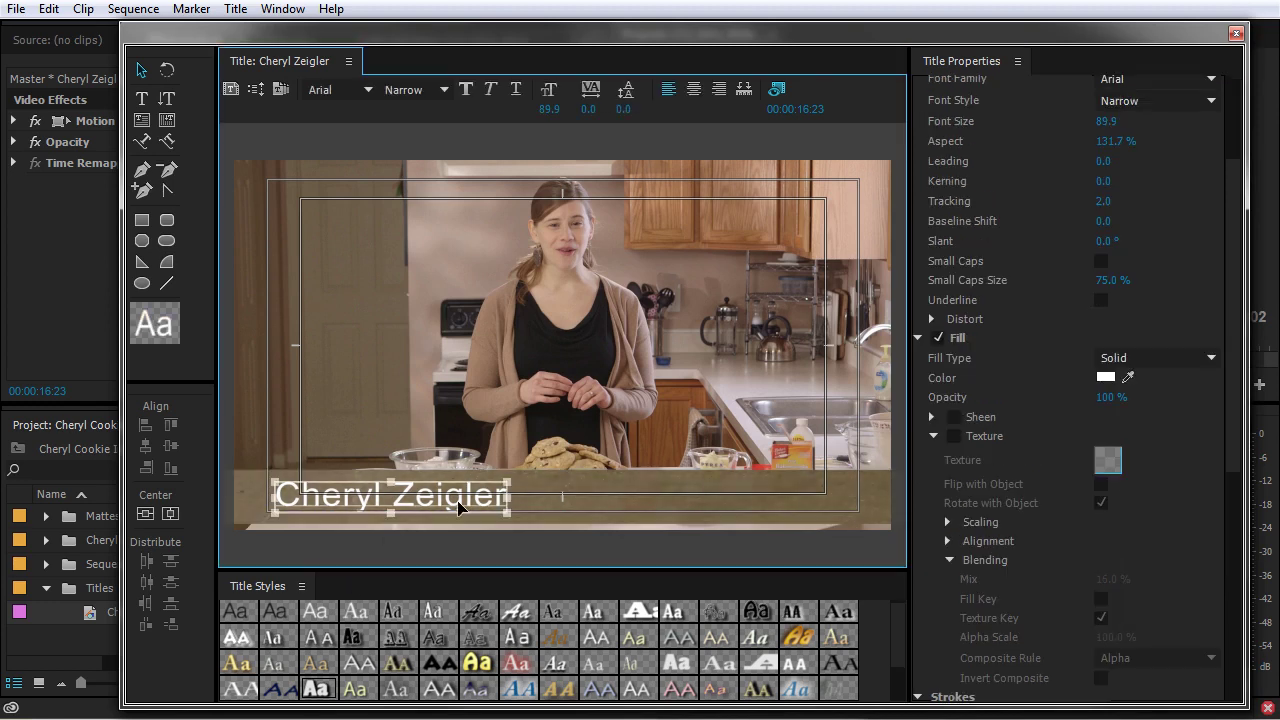
- Enable a shadow on the name text with size 10 and spread 30
{"action": "scroll", "coordinate": [1010, 580], "scroll_direction": "down", "scroll_amount": 5}
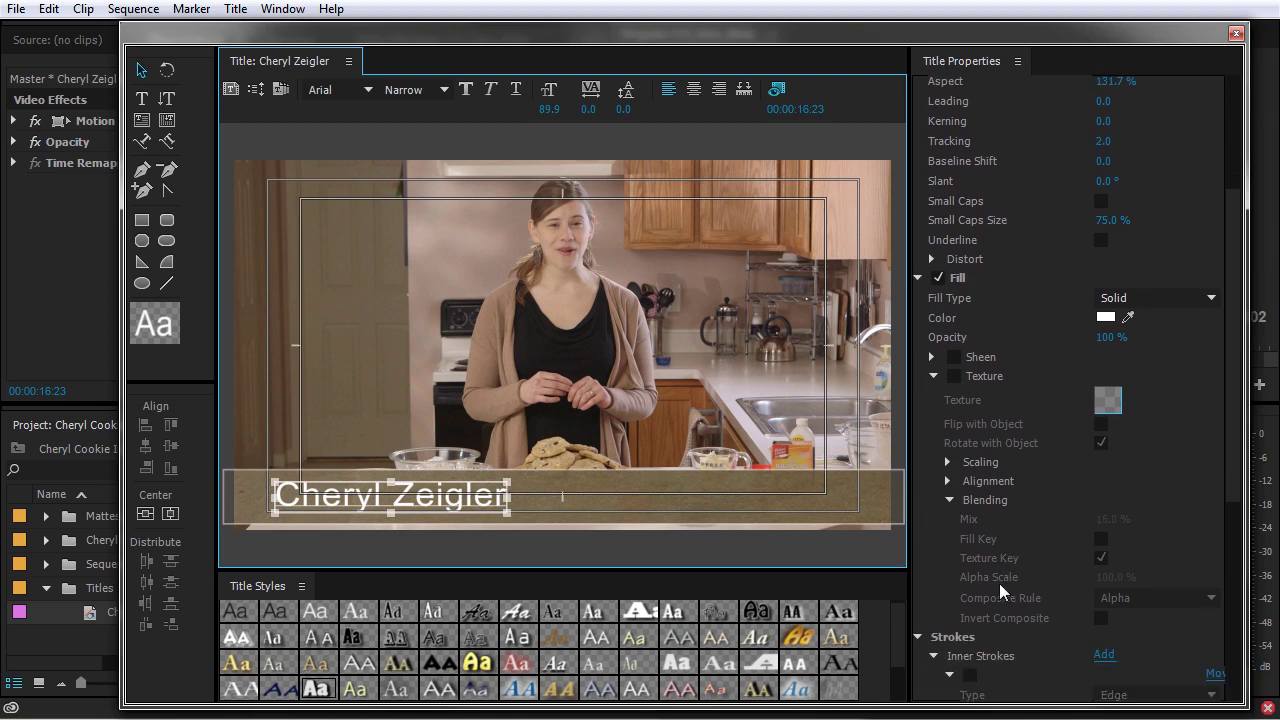
{"action": "scroll", "coordinate": [989, 613], "scroll_direction": "down", "scroll_amount": 2}
{"action": "left_click", "coordinate": [948, 565]}
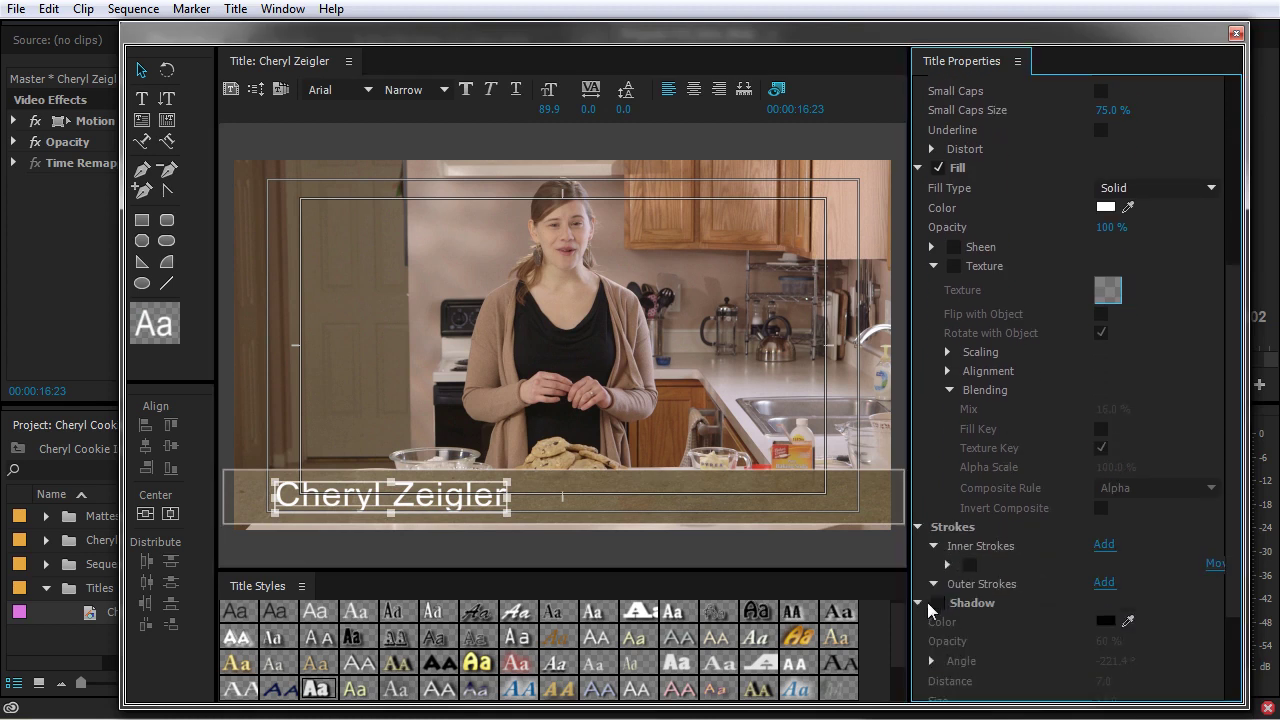
{"action": "left_click", "coordinate": [937, 603]}
{"action": "scroll", "coordinate": [1040, 625], "scroll_direction": "down", "scroll_amount": 1}
{"action": "scroll", "coordinate": [1143, 642], "scroll_direction": "down", "scroll_amount": 1}
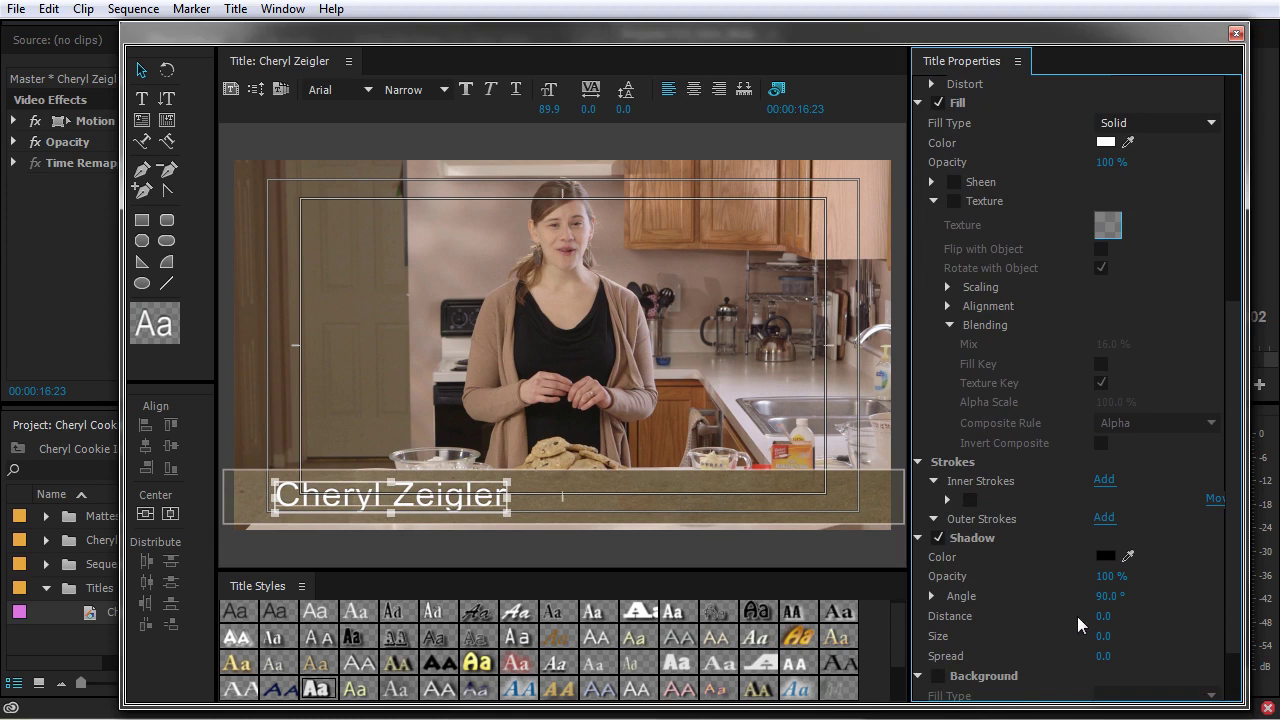
{"action": "left_click_drag", "start_coordinate": [1109, 640], "coordinate": [1169, 657]}
{"action": "left_click", "coordinate": [1105, 638]}
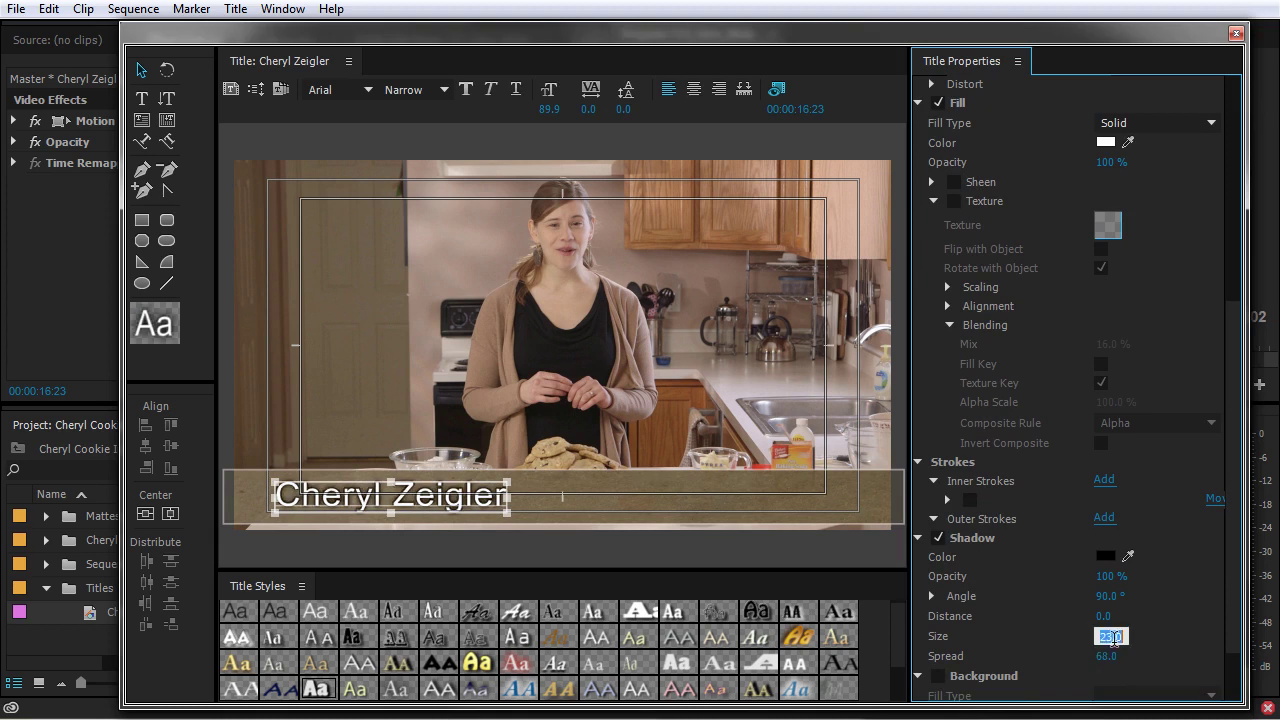
{"action": "type", "text": "10"}
{"action": "key", "text": "Tab"}
{"action": "type", "text": "30"}
{"action": "key", "text": "Return"}
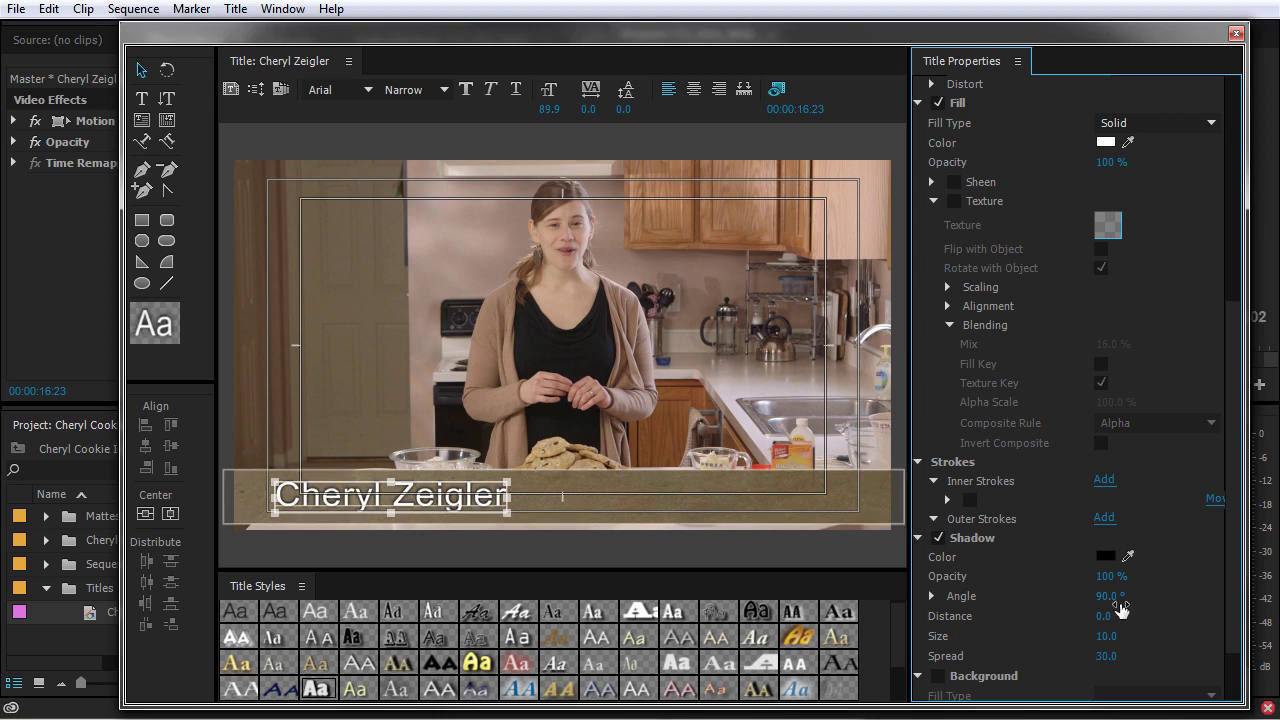
- Set the shadow colour to dark brown and its opacity to 20%
{"action": "left_click_drag", "start_coordinate": [1108, 585], "coordinate": [1030, 585]}
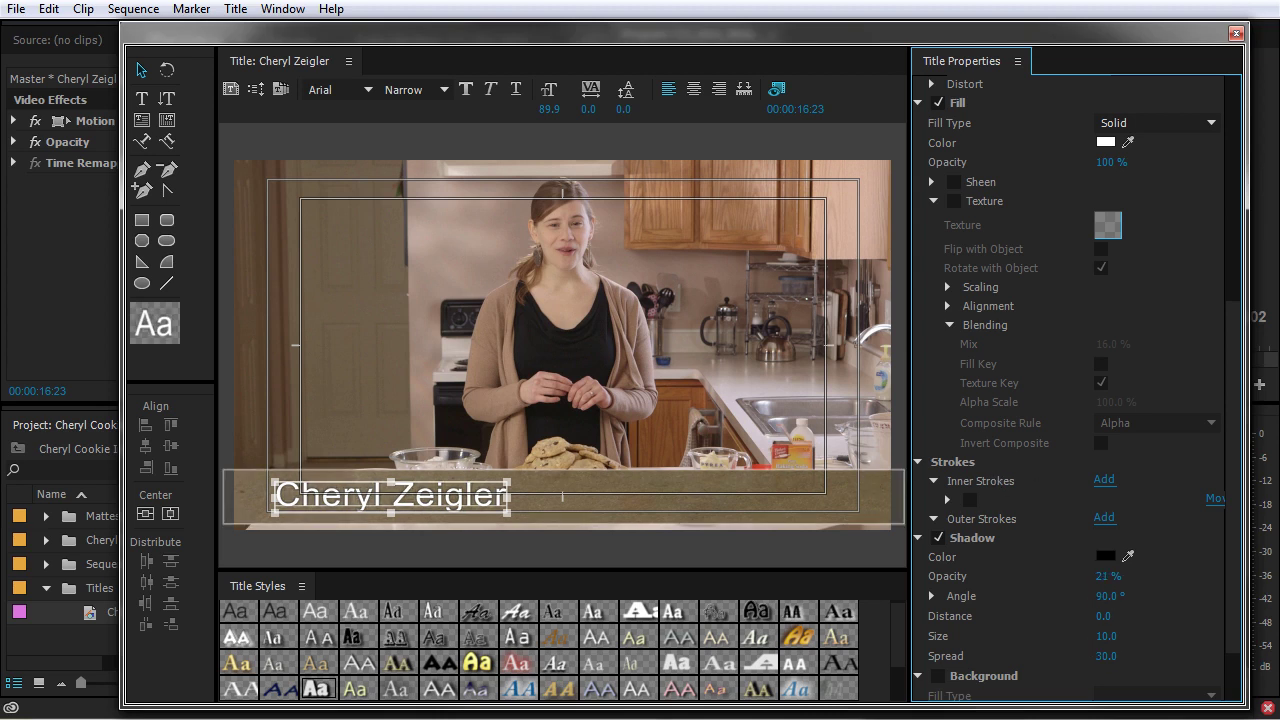
{"action": "left_click", "coordinate": [1105, 556]}
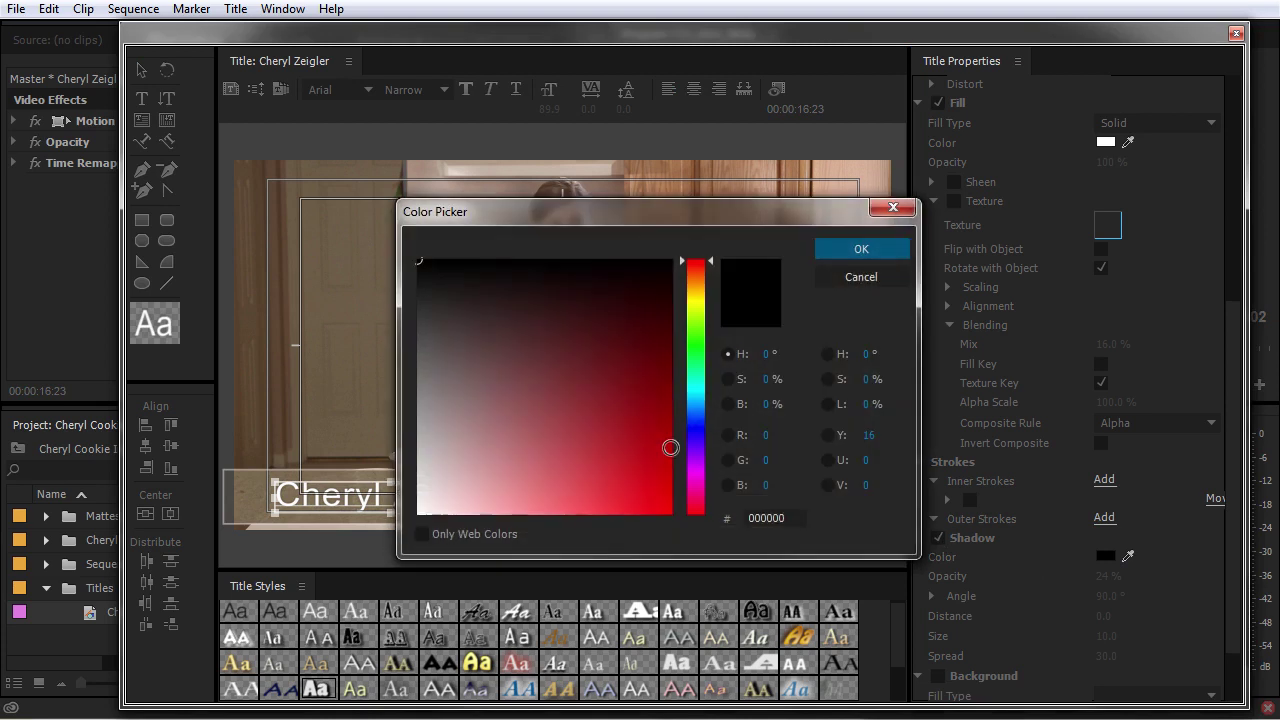
{"action": "left_click", "coordinate": [700, 285]}
{"action": "left_click", "coordinate": [654, 286]}
{"action": "left_click", "coordinate": [861, 249]}
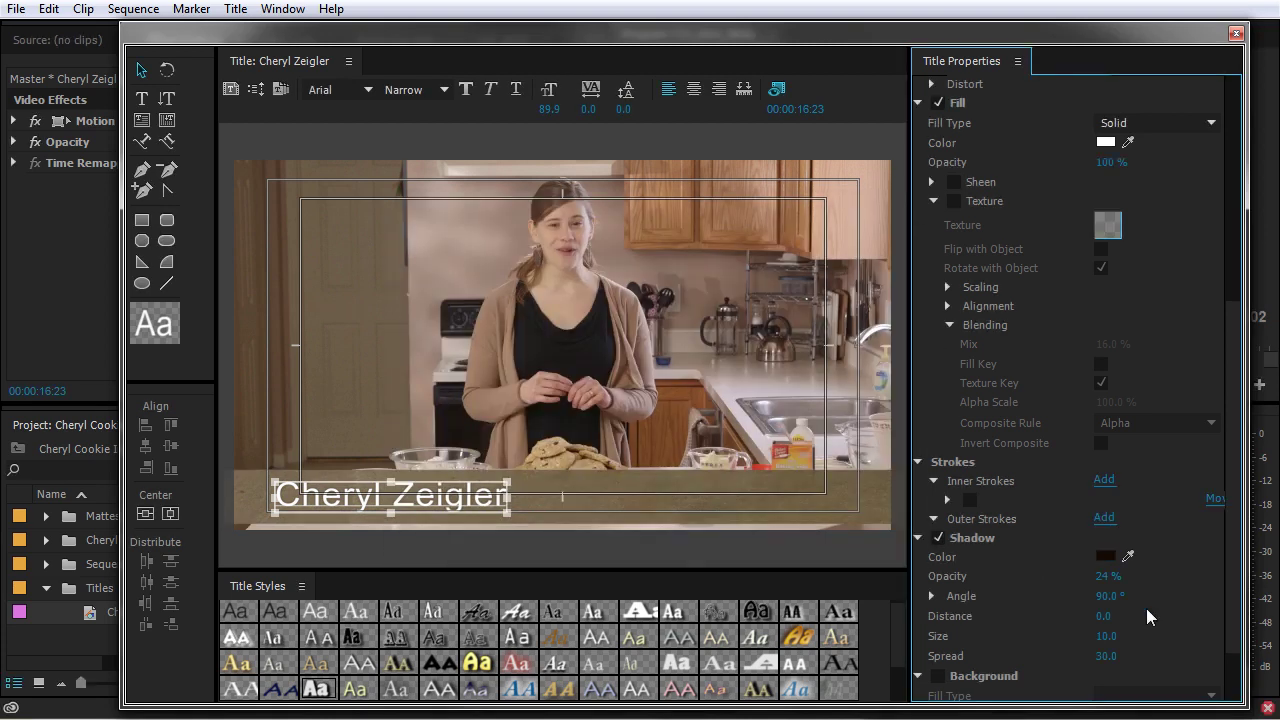
{"action": "left_click_drag", "start_coordinate": [1108, 576], "coordinate": [1088, 578]}
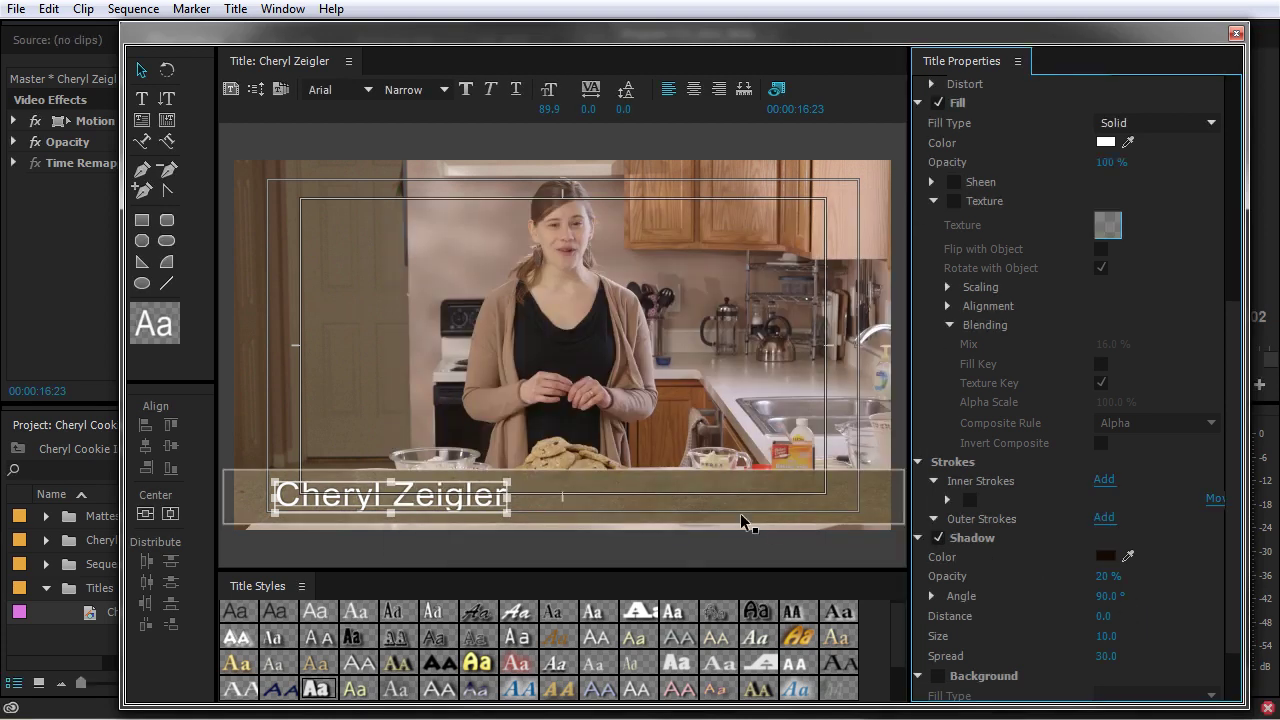
{"action": "left_click", "coordinate": [448, 518]}
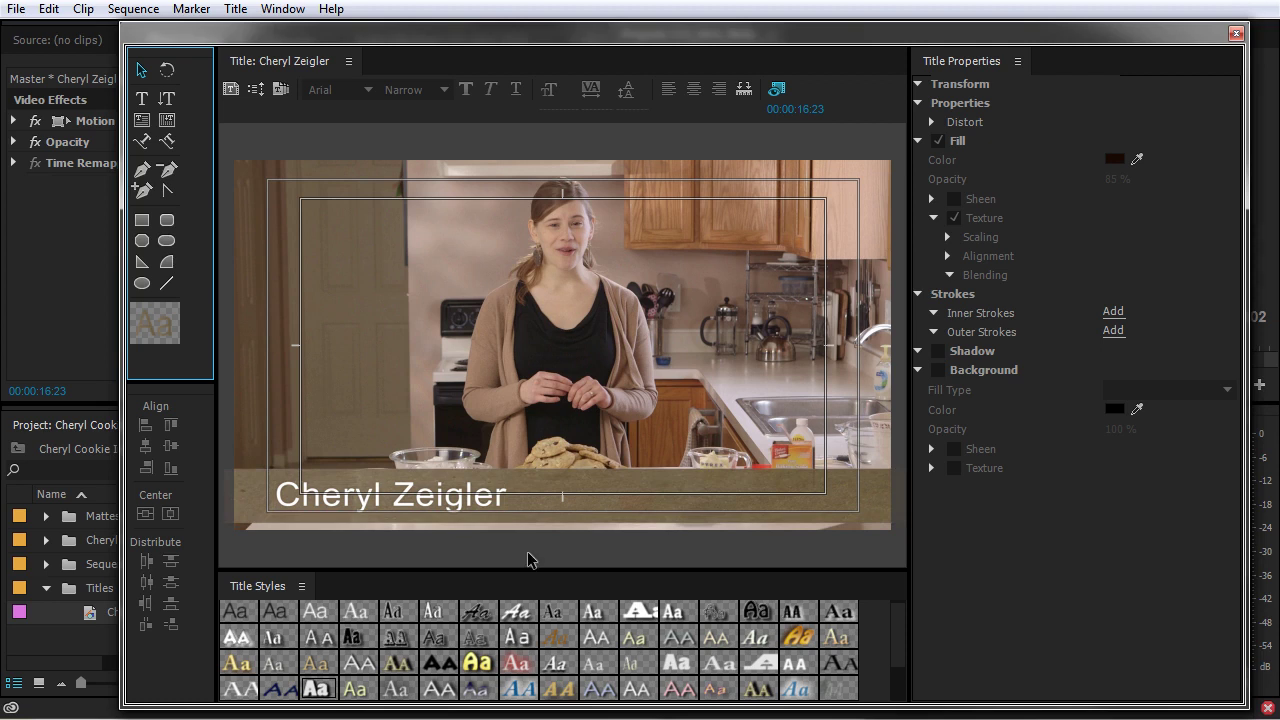
- Remove the bar's texture and switch its fill type to 4 Color Gradient
{"action": "left_click", "coordinate": [658, 498]}
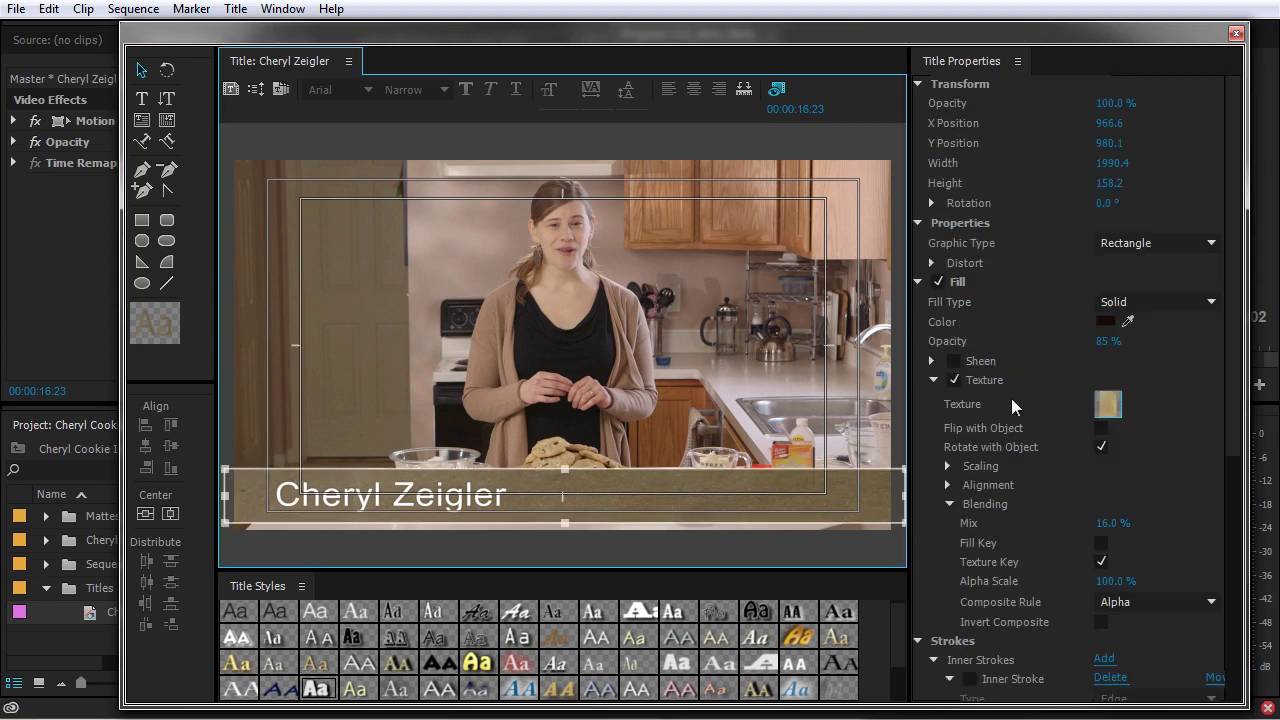
{"action": "left_click", "coordinate": [953, 381]}
{"action": "left_click", "coordinate": [934, 381]}
{"action": "left_click", "coordinate": [1103, 324]}
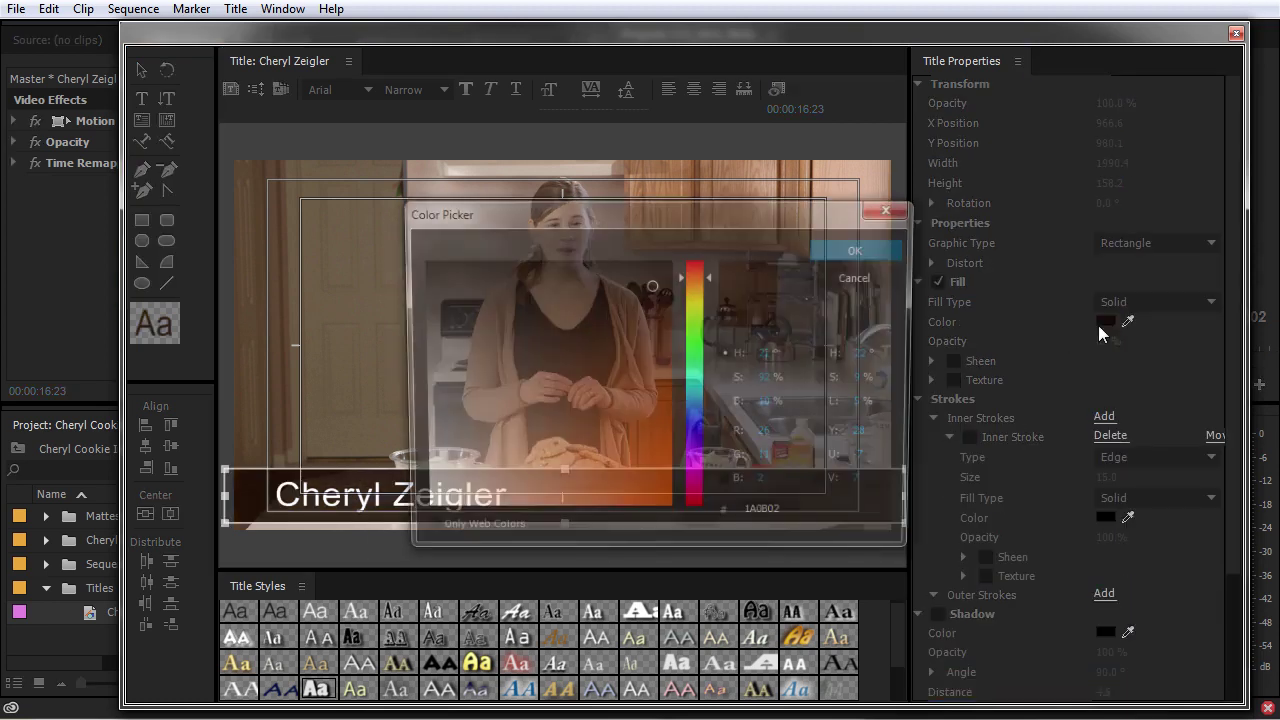
{"action": "left_click", "coordinate": [848, 278]}
{"action": "left_click", "coordinate": [1155, 301]}
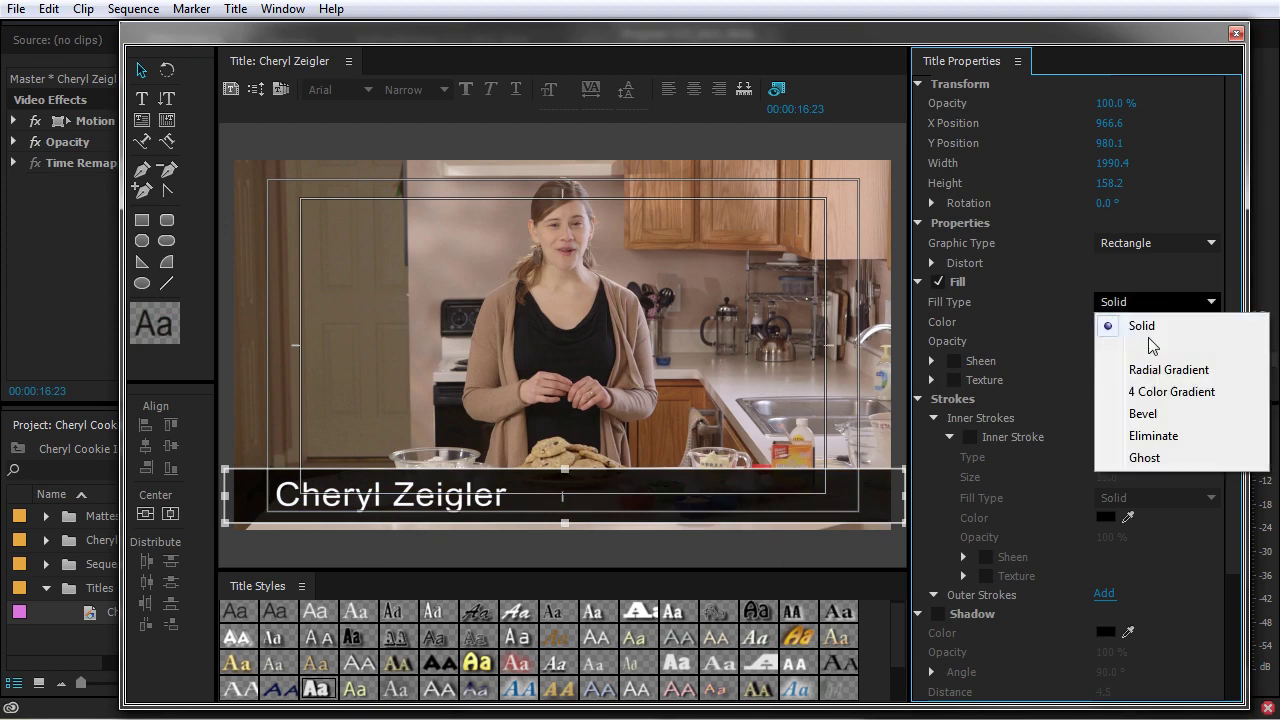
{"action": "left_click", "coordinate": [1160, 391]}
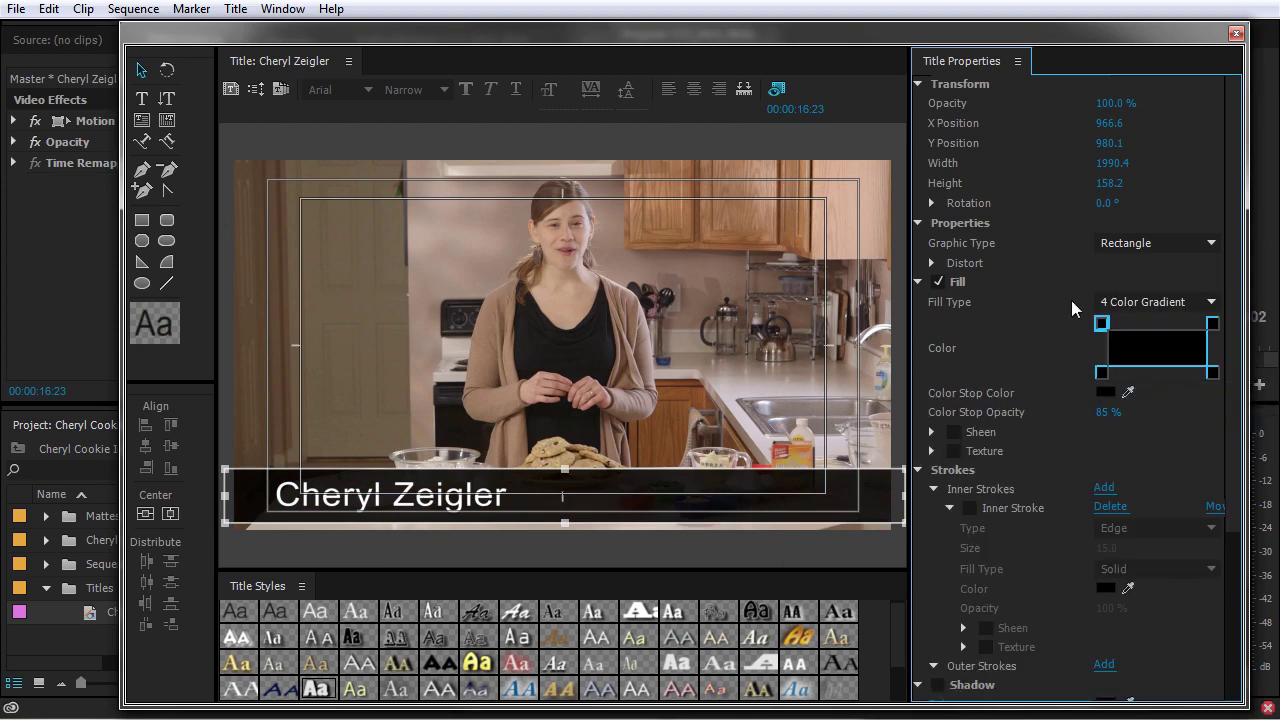
- Set the gradient colour stops' opacity to 90% and 70% on the corners
{"action": "left_click", "coordinate": [1212, 372]}
{"action": "left_click", "coordinate": [1101, 372]}
{"action": "left_click", "coordinate": [1110, 412]}
{"action": "type", "text": "90"}
{"action": "left_click", "coordinate": [1102, 324]}
{"action": "left_click", "coordinate": [1112, 412]}
{"action": "type", "text": "90"}
{"action": "key", "text": "Return"}
{"action": "left_click", "coordinate": [1212, 323]}
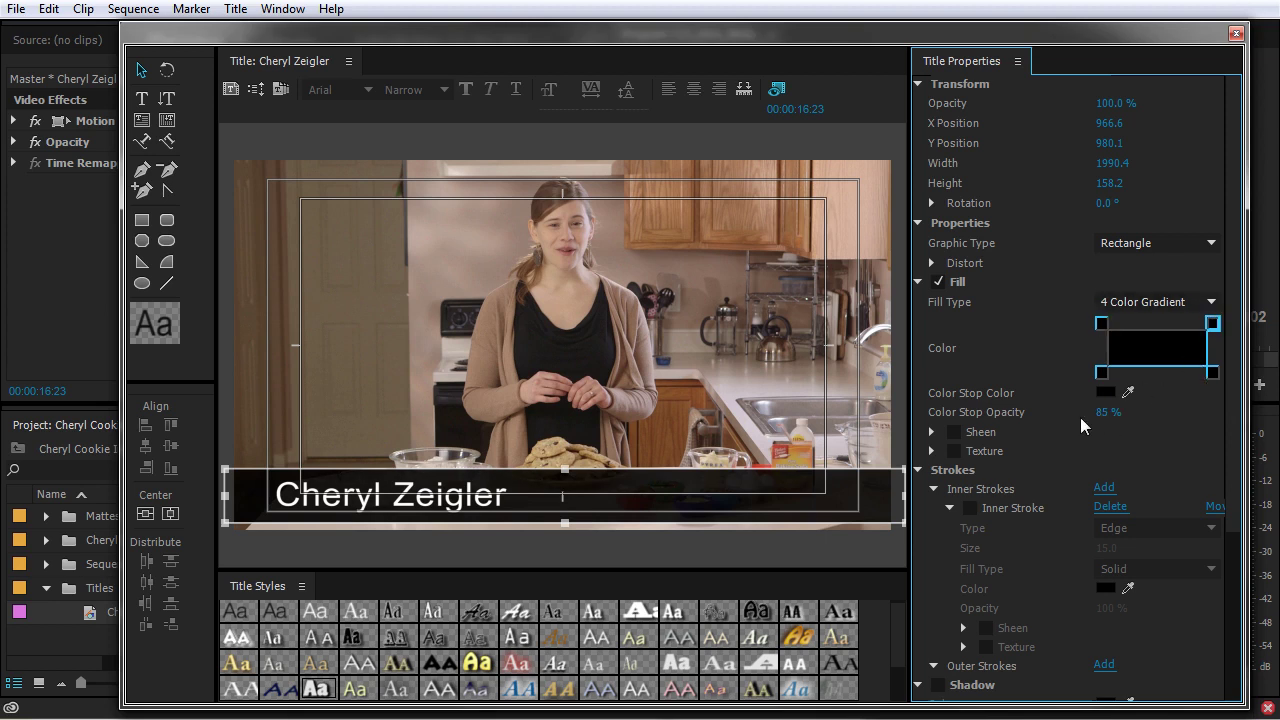
{"action": "type", "text": "70"}
{"action": "key", "text": "Return"}
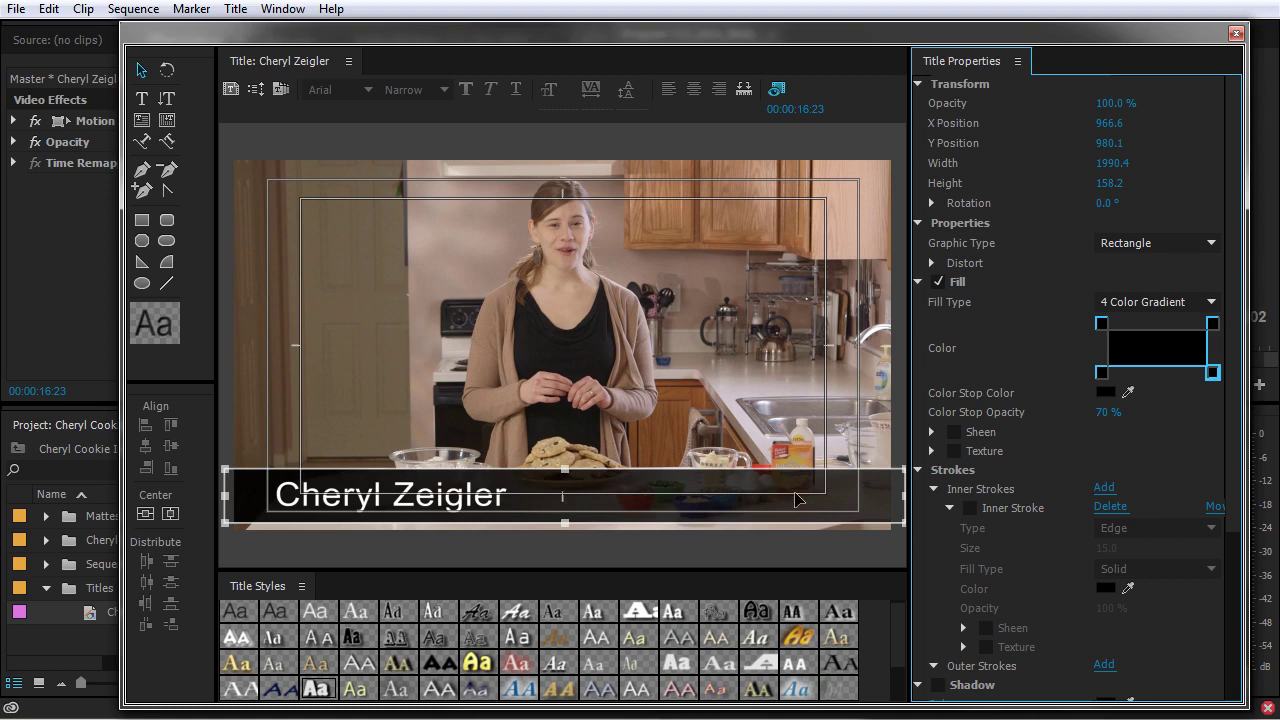
{"action": "left_click", "coordinate": [387, 505]}
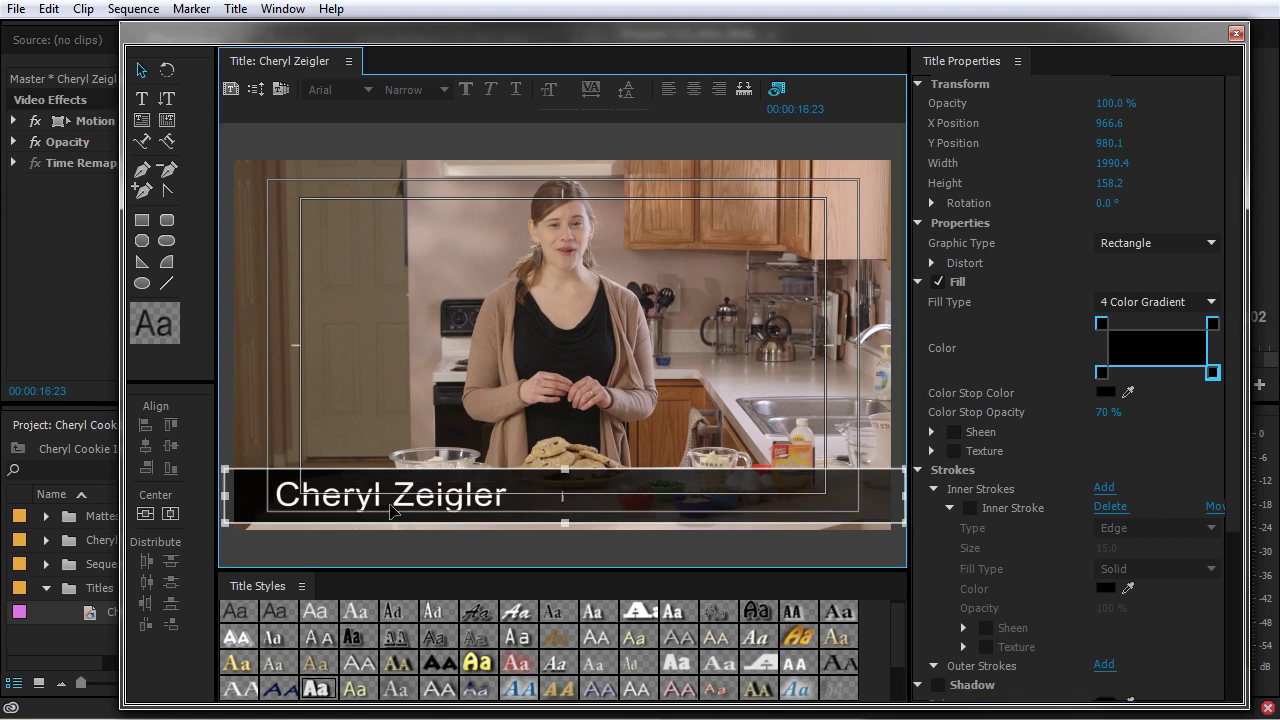
- Uncheck Shadow in Title Properties for the selected name text
{"action": "left_click", "coordinate": [448, 506]}
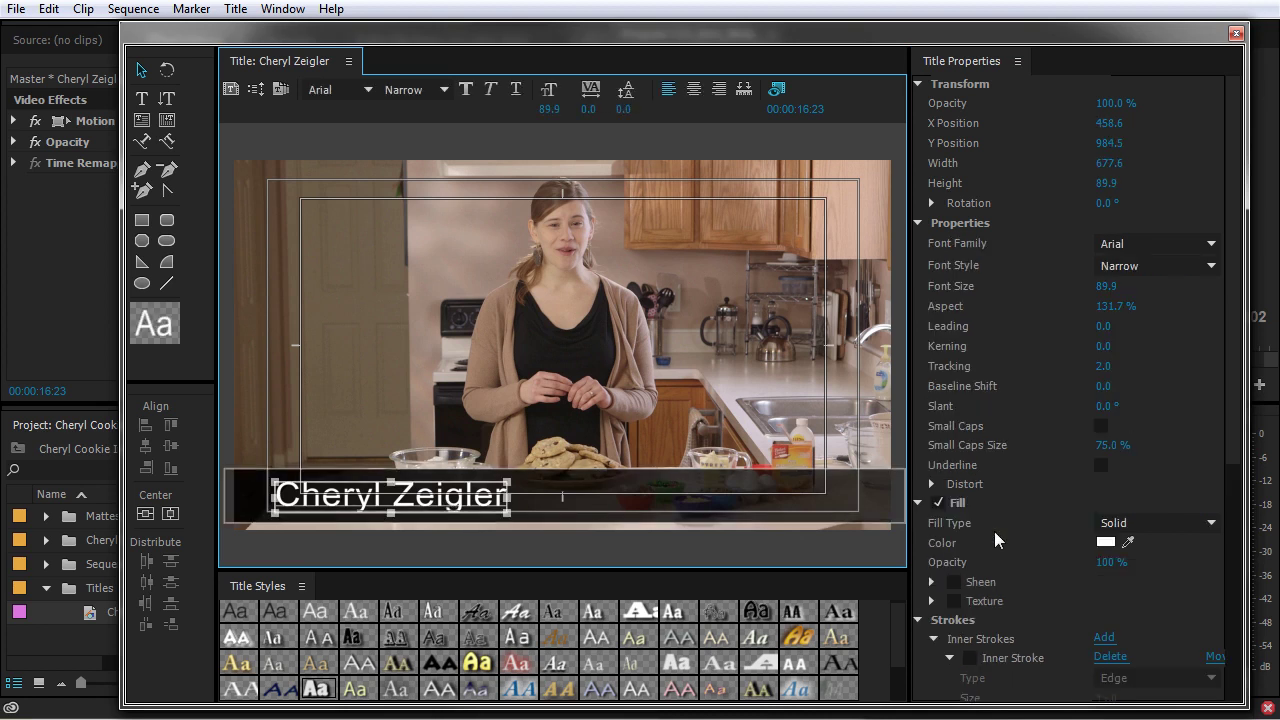
{"action": "scroll", "coordinate": [985, 545], "scroll_direction": "down", "scroll_amount": 5}
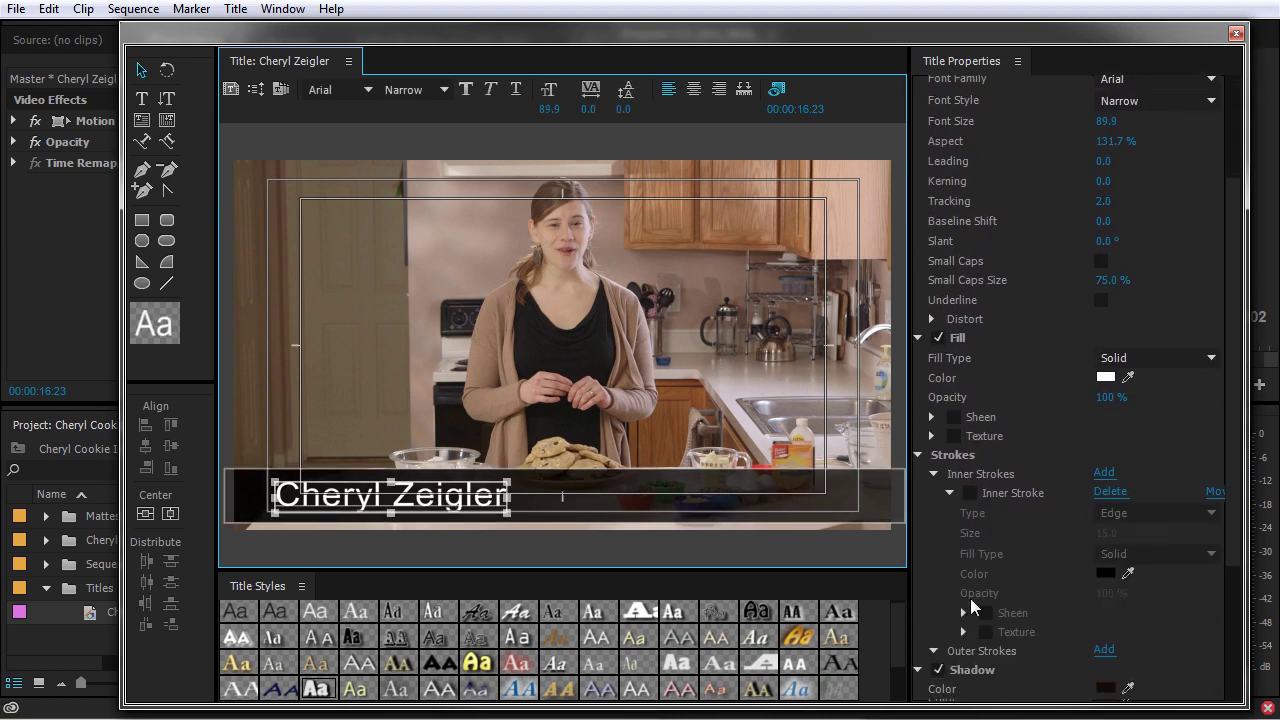
{"action": "left_click", "coordinate": [940, 658]}
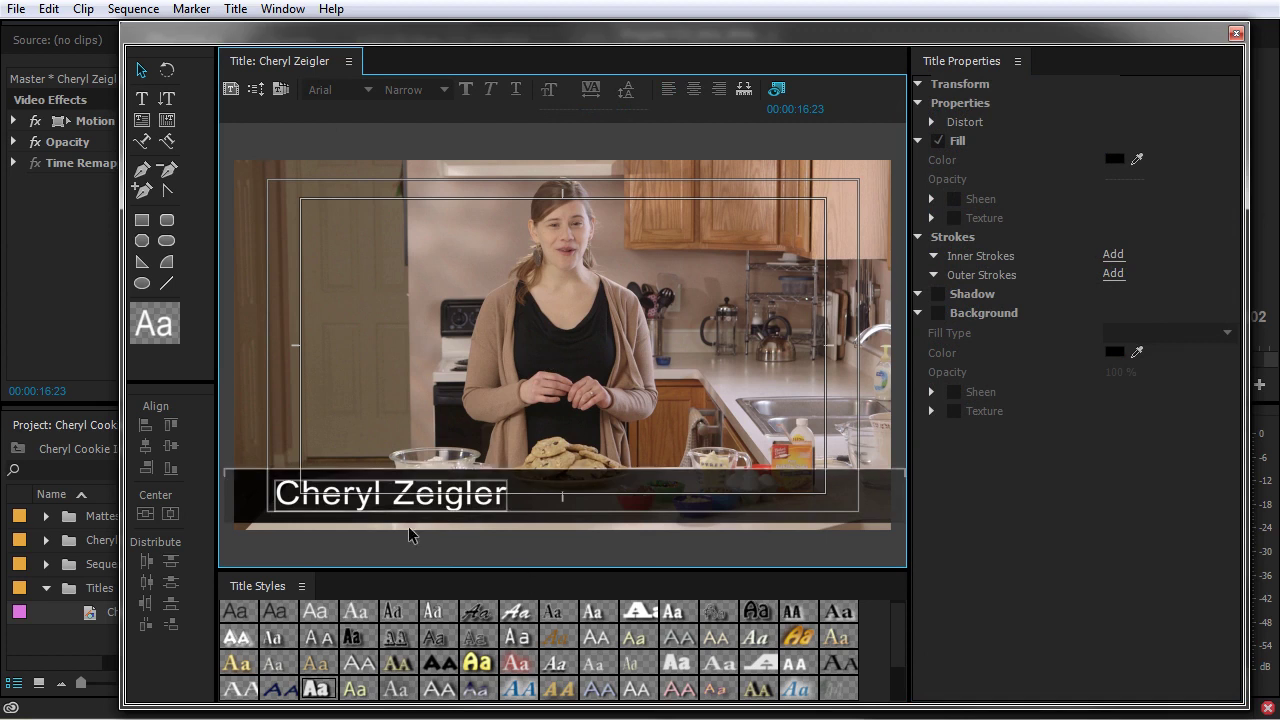
- Import the current title as a user template named 'Basic Lower Third'
{"action": "left_click", "coordinate": [281, 93]}
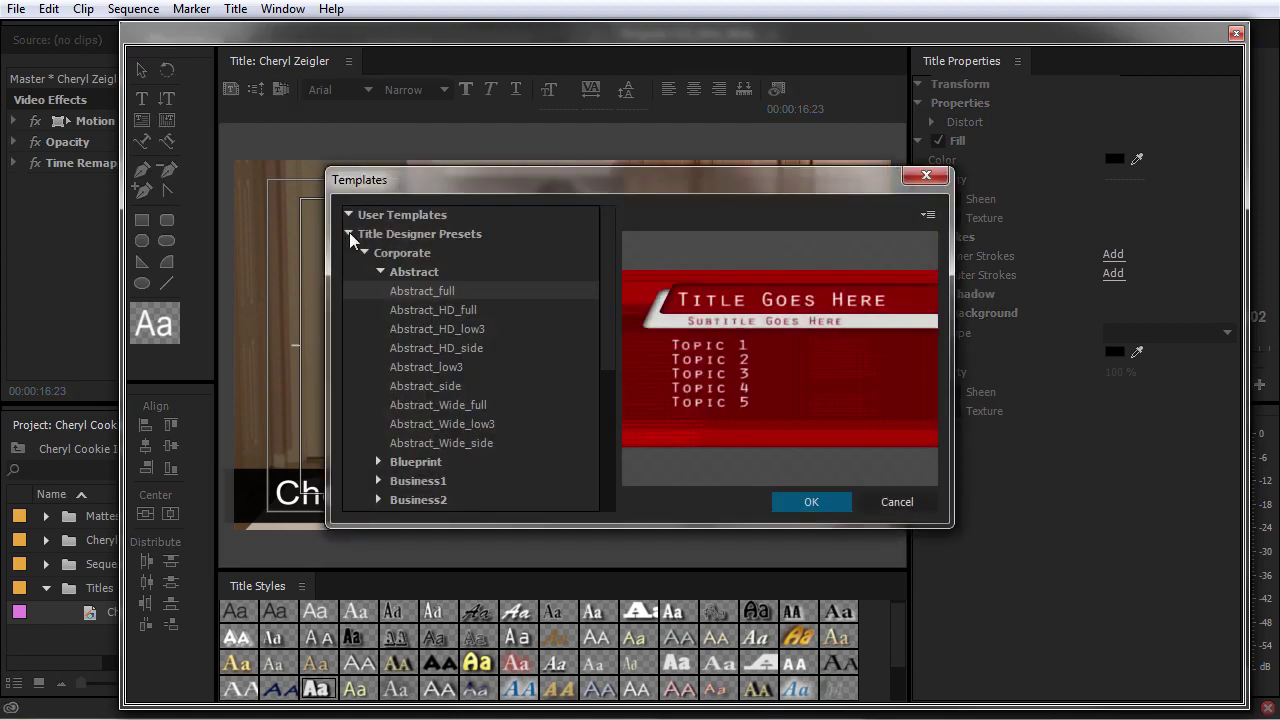
{"action": "left_click", "coordinate": [348, 233]}
{"action": "left_click", "coordinate": [928, 216]}
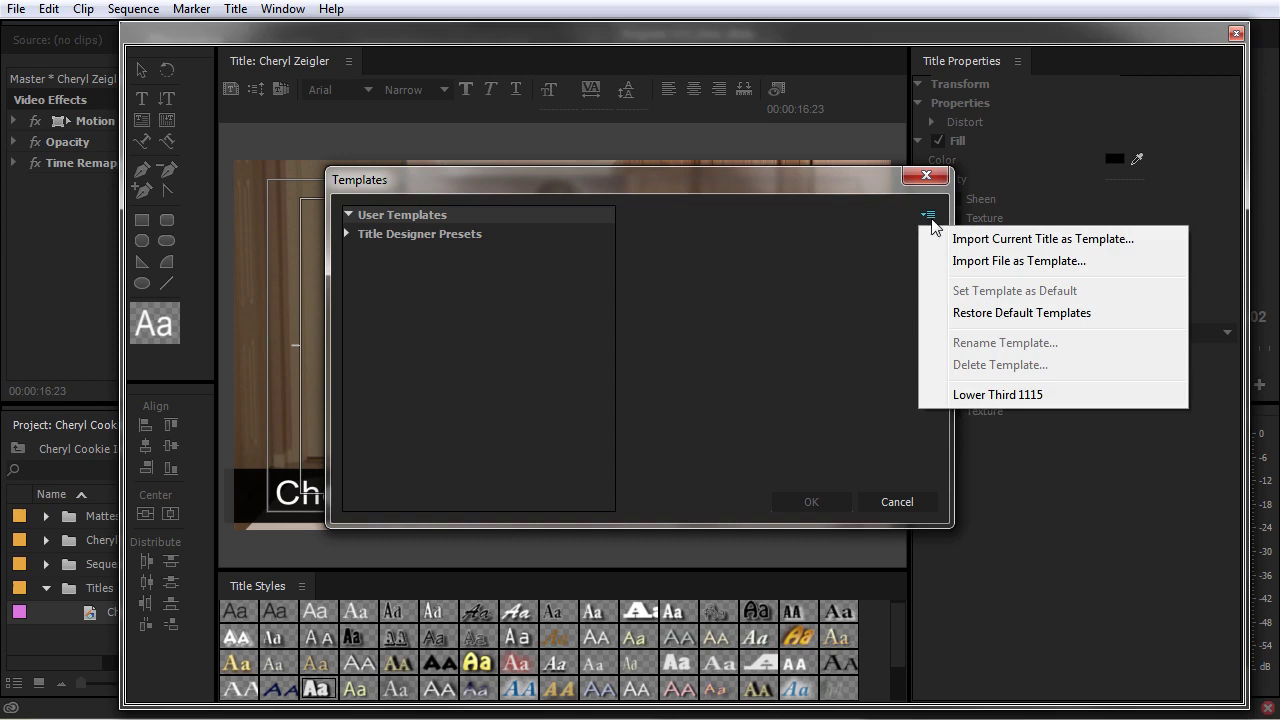
{"action": "left_click", "coordinate": [1048, 239]}
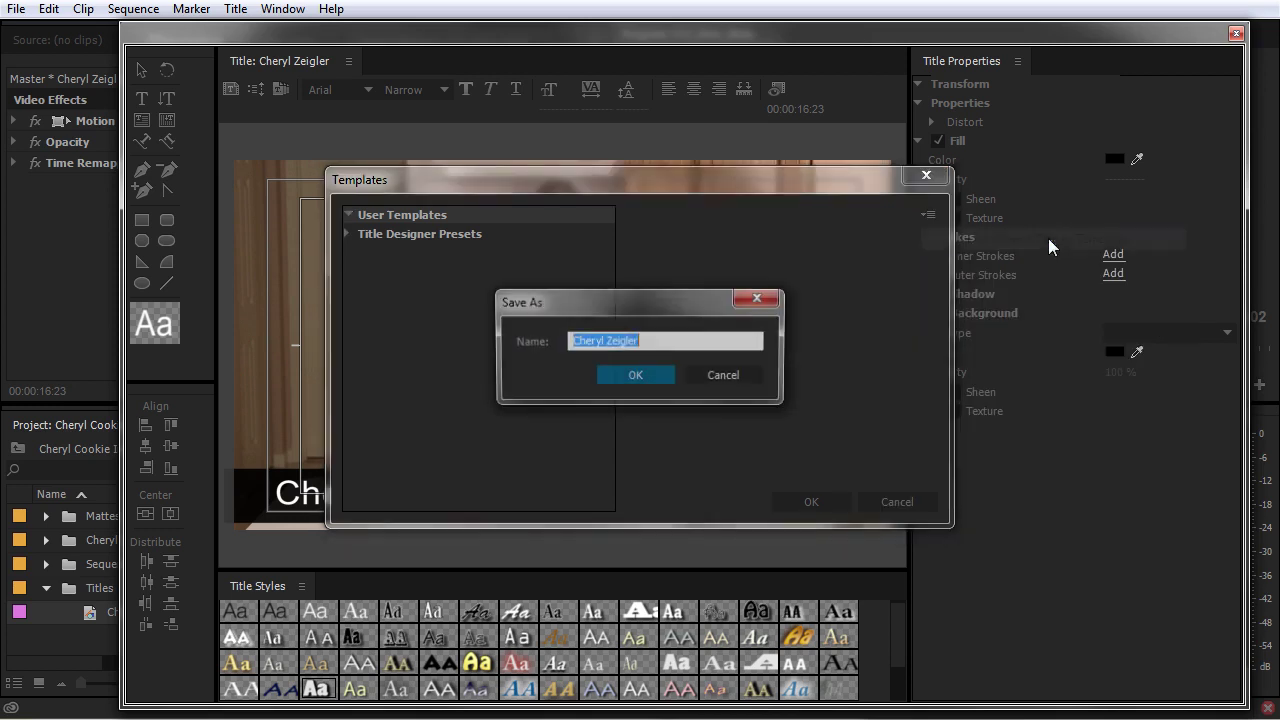
{"action": "type", "text": "Basic Lower Third"}
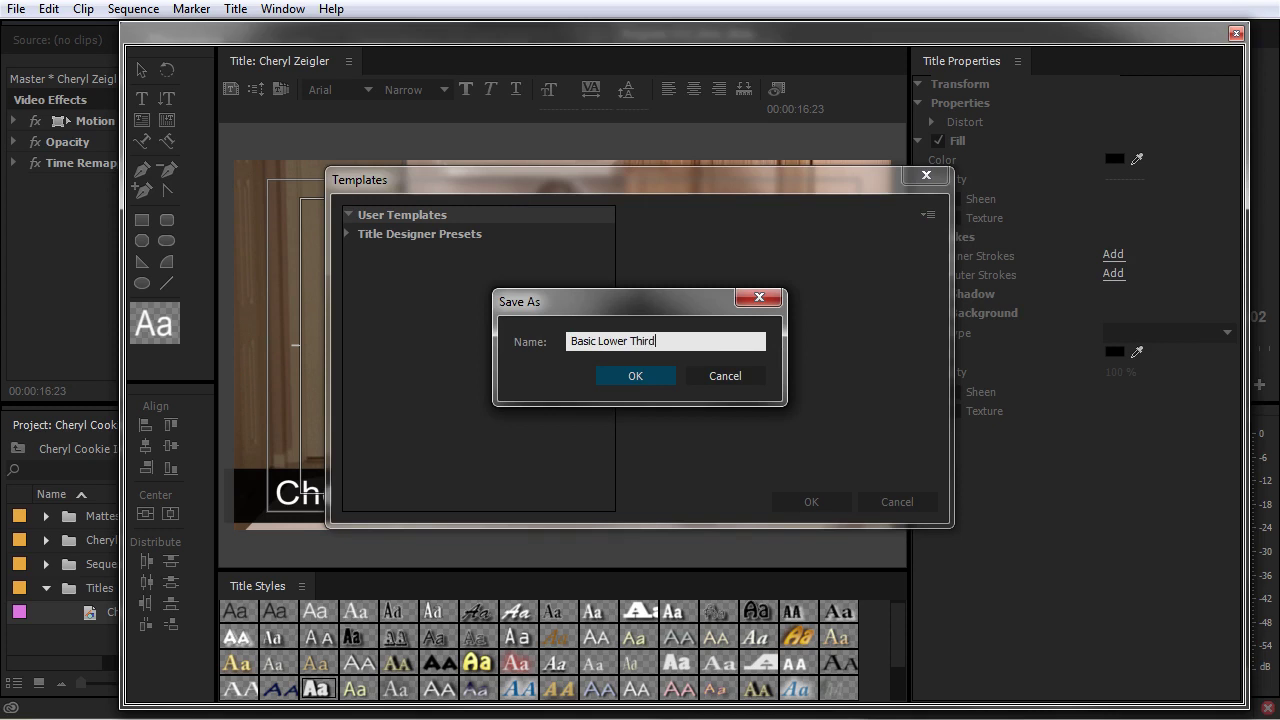
{"action": "key", "text": "Return"}
{"action": "left_click", "coordinate": [348, 253]}
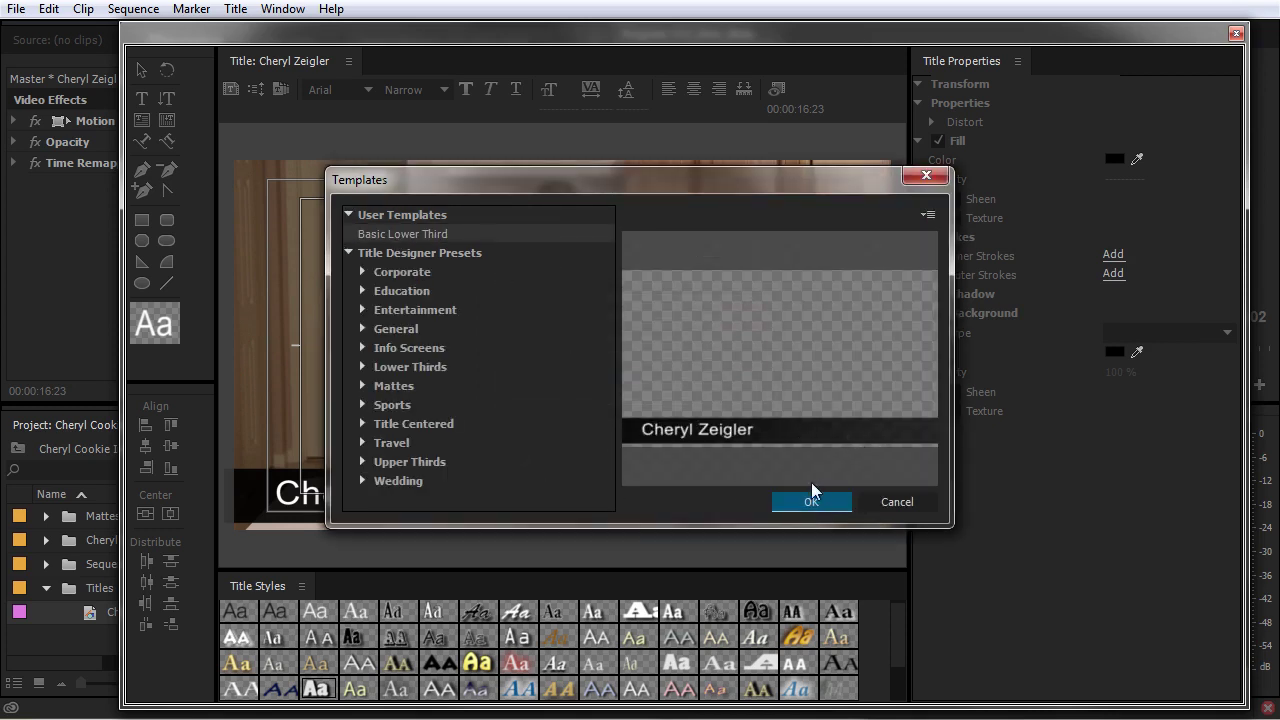
{"action": "left_click", "coordinate": [896, 501]}
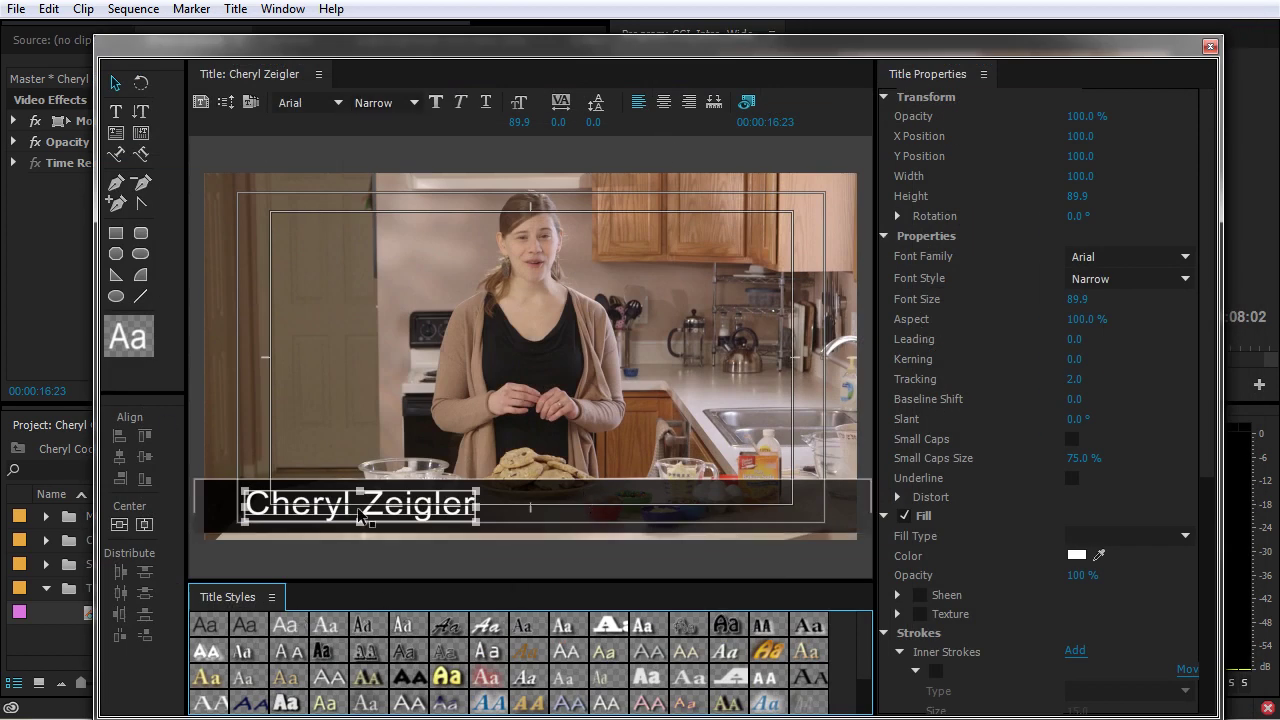
- Create a new title based on the current lower-third, named after the second presenter
{"action": "left_click", "coordinate": [236, 9]}
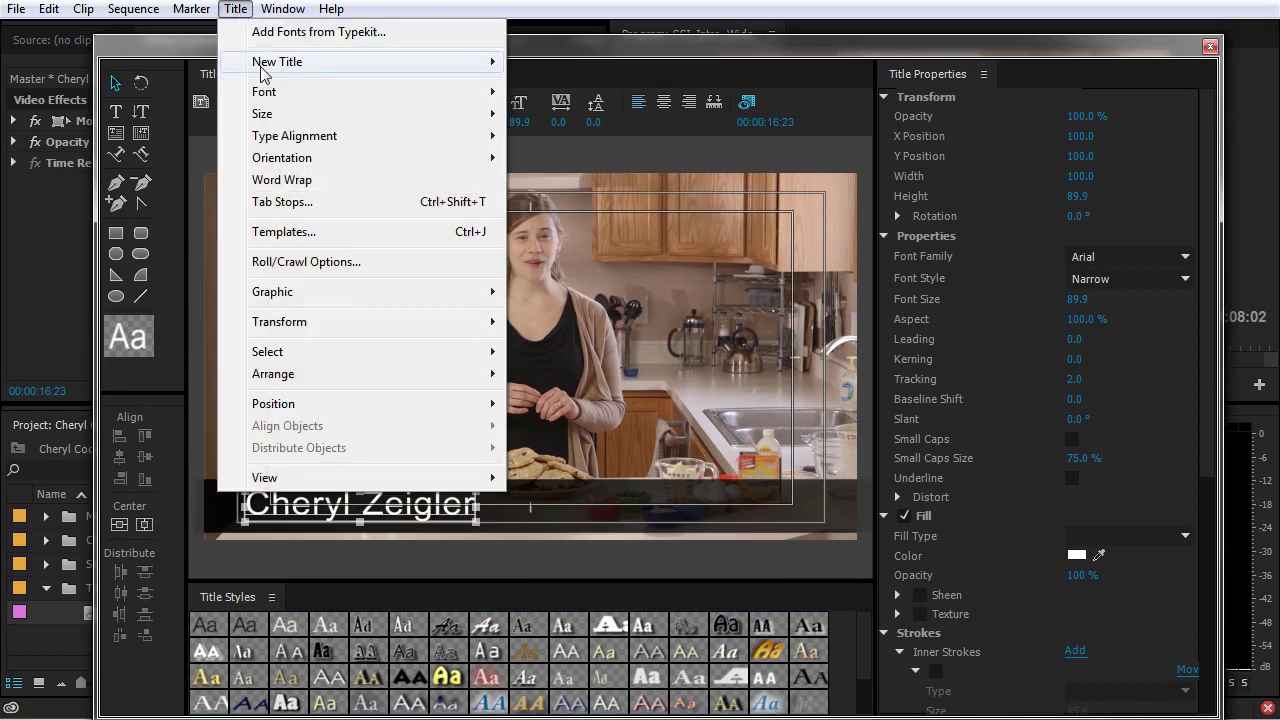
{"action": "mouse_move", "coordinate": [265, 66]}
{"action": "left_click", "coordinate": [587, 147]}
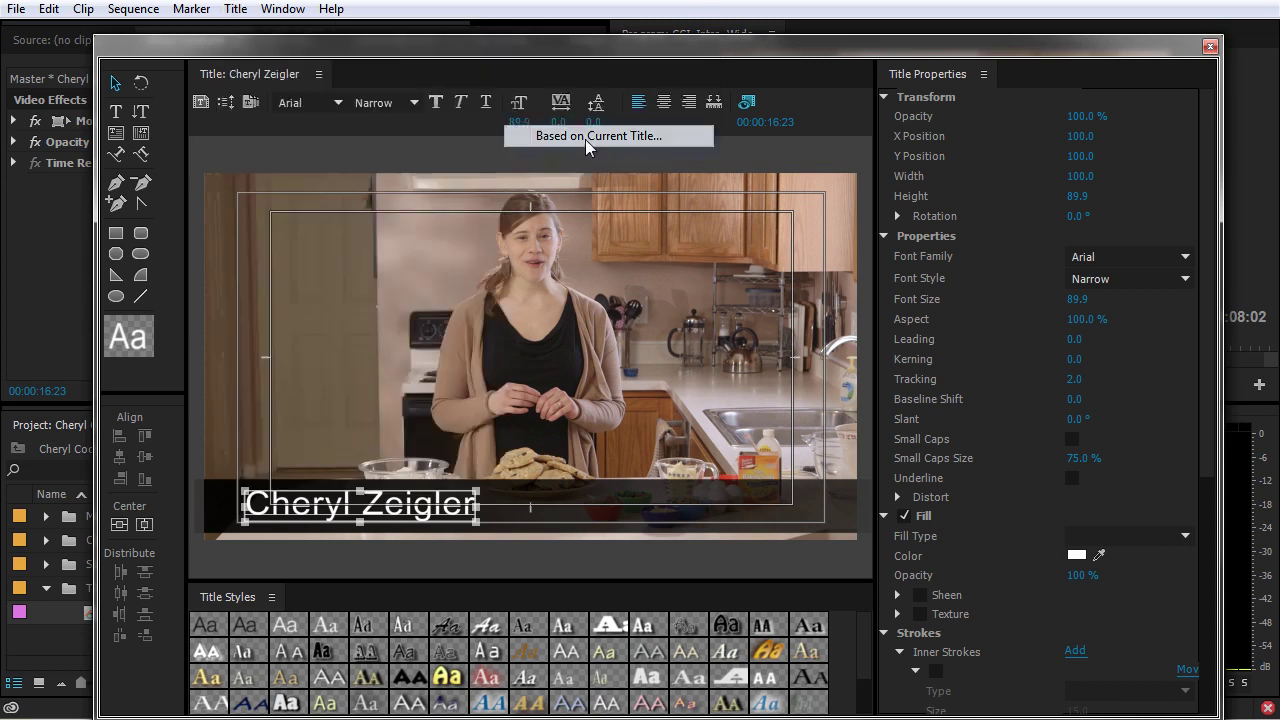
{"action": "type", "text": "Bob"}
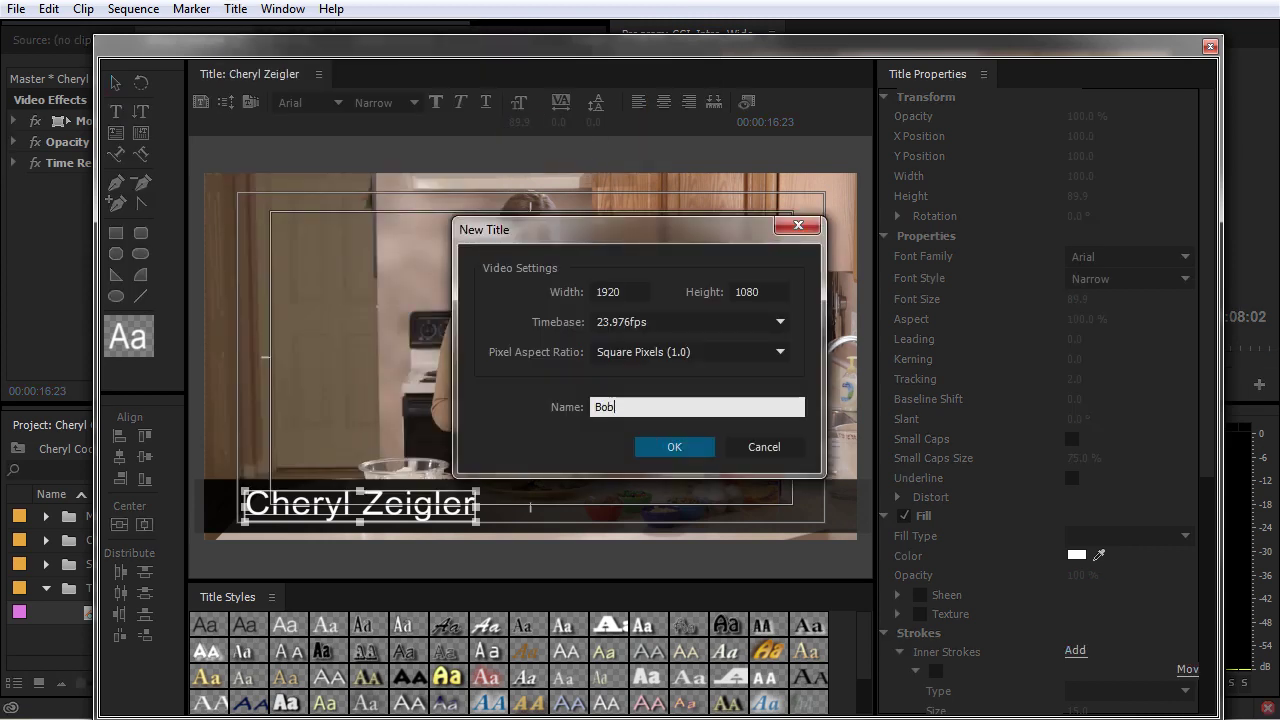
{"action": "type", "text": " Smith"}
{"action": "key", "text": "Return"}
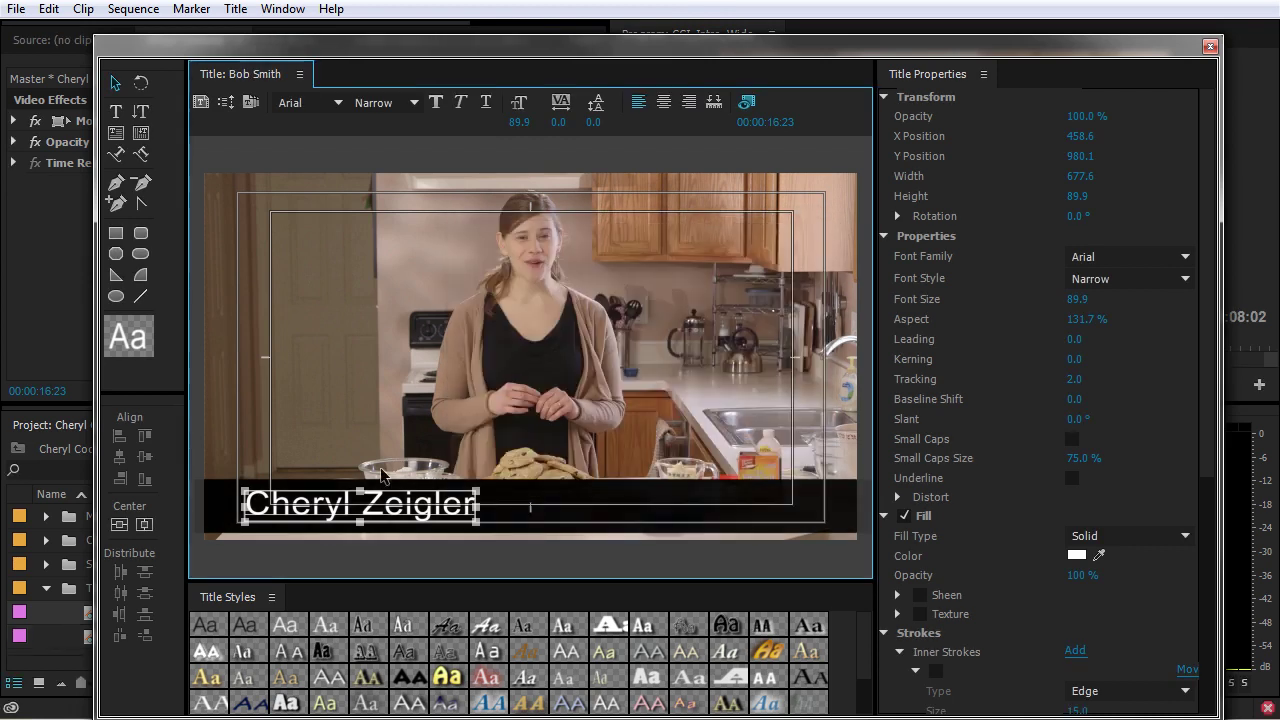
- Replace the title's name text with the second presenter's name
{"action": "left_click_drag", "start_coordinate": [368, 78], "coordinate": [515, 38]}
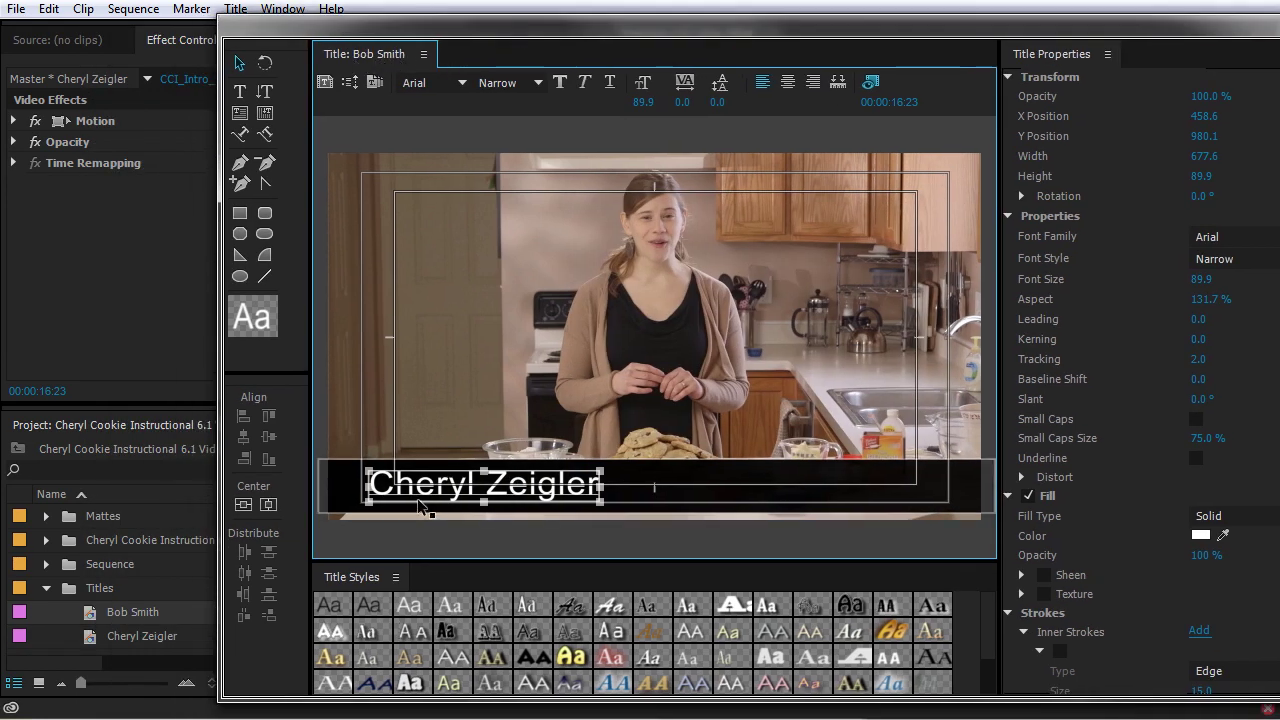
{"action": "double_click", "coordinate": [505, 490]}
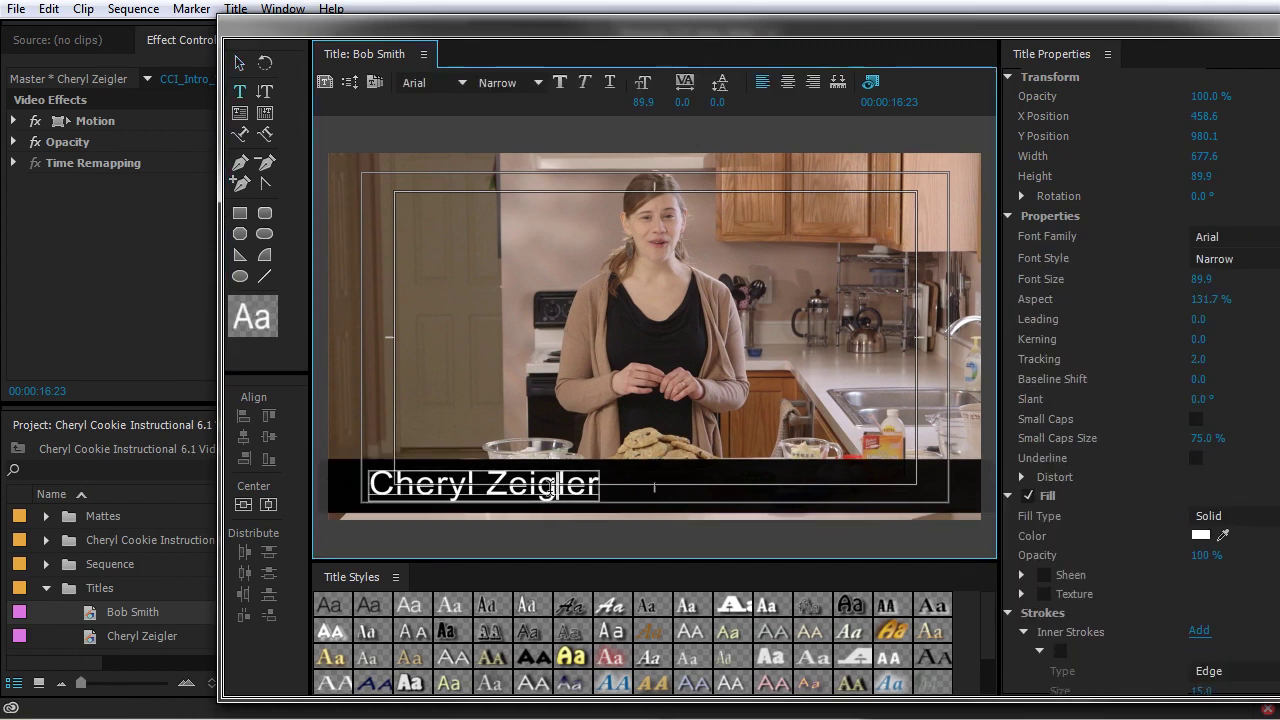
{"action": "key", "text": "ctrl+a"}
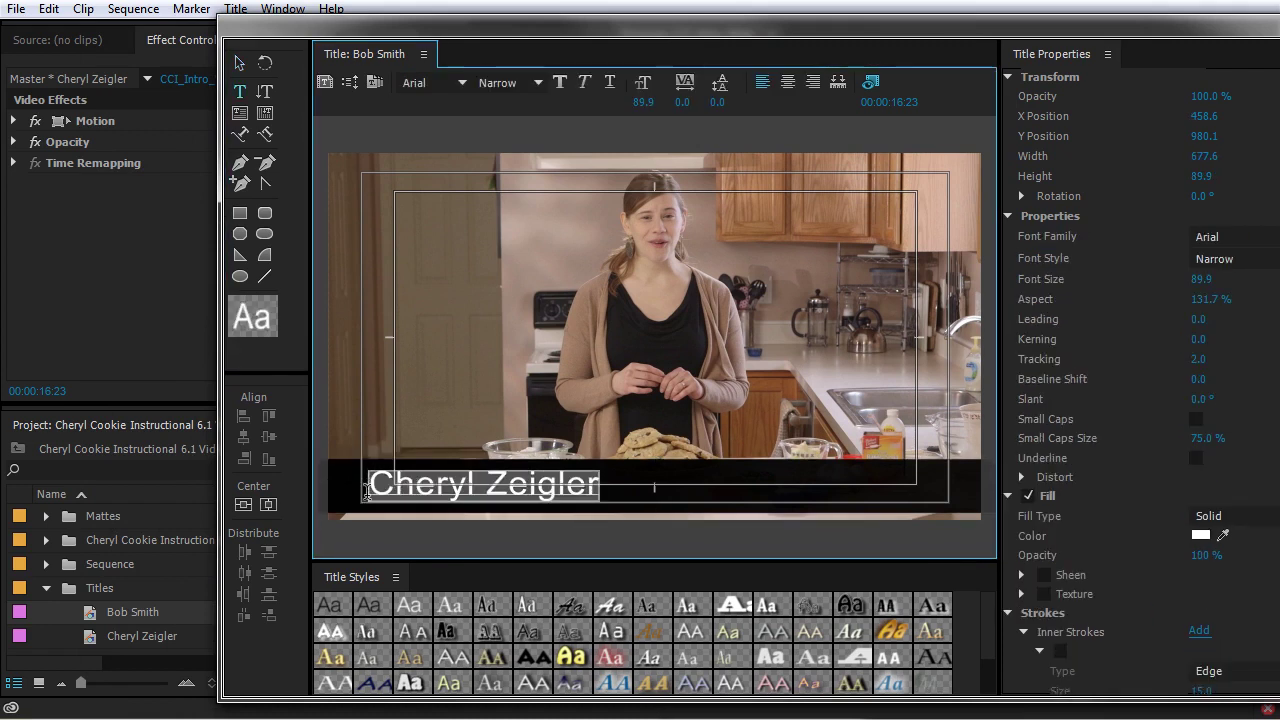
{"action": "type", "text": "Bob Smith"}
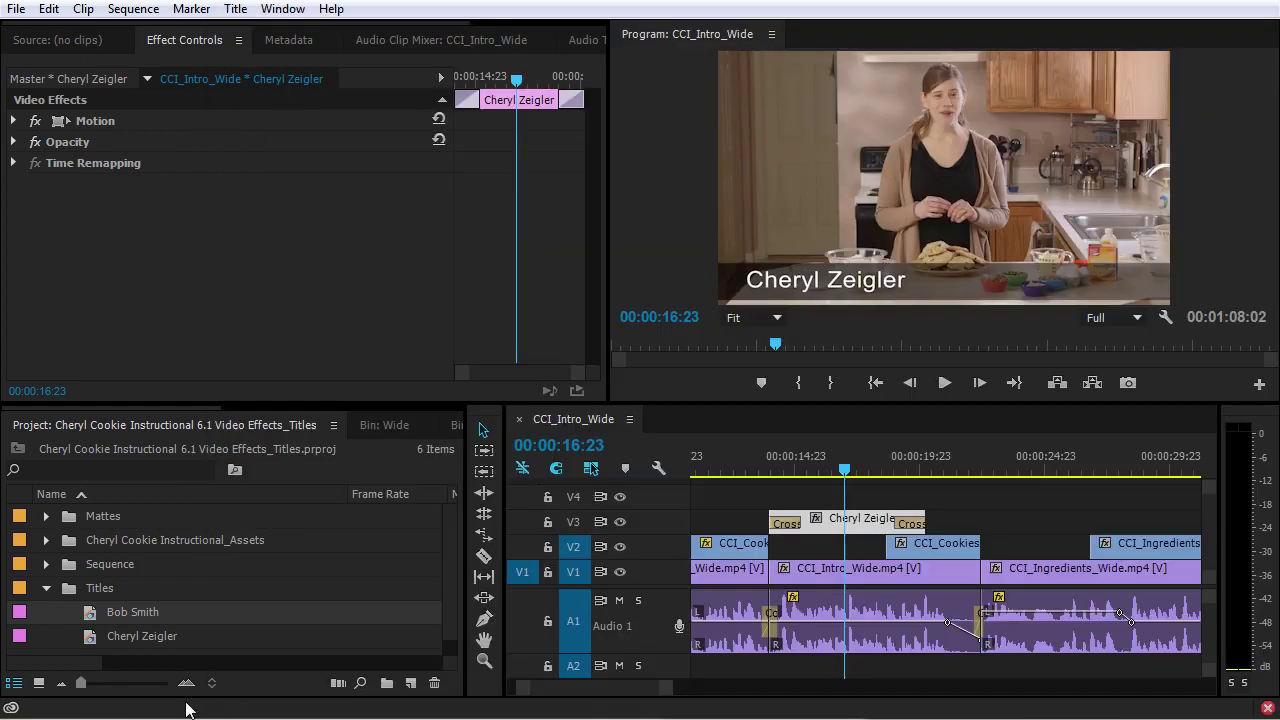
- Duplicate the second name title, rename the copy for a third presenter, and open it in the Titler
{"action": "left_click", "coordinate": [84, 622]}
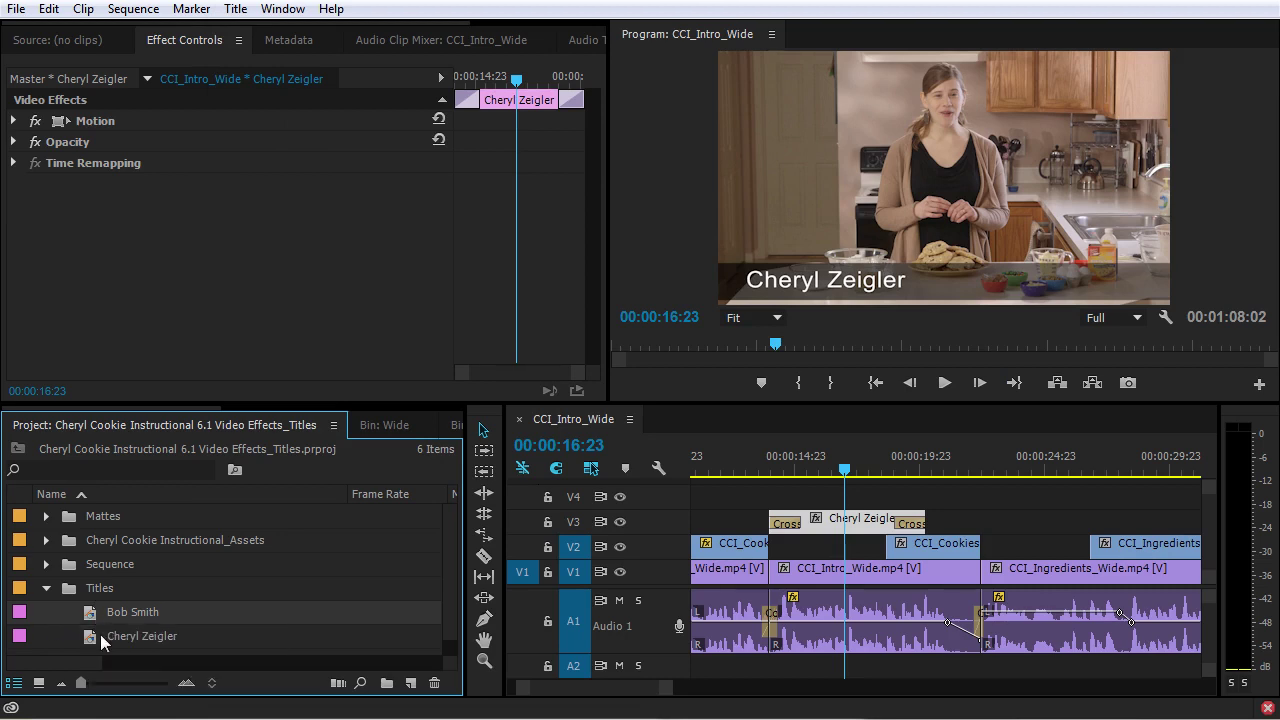
{"action": "key", "text": "ctrl+shift+slash"}
{"action": "scroll", "coordinate": [95, 625], "scroll_direction": "down", "scroll_amount": 1}
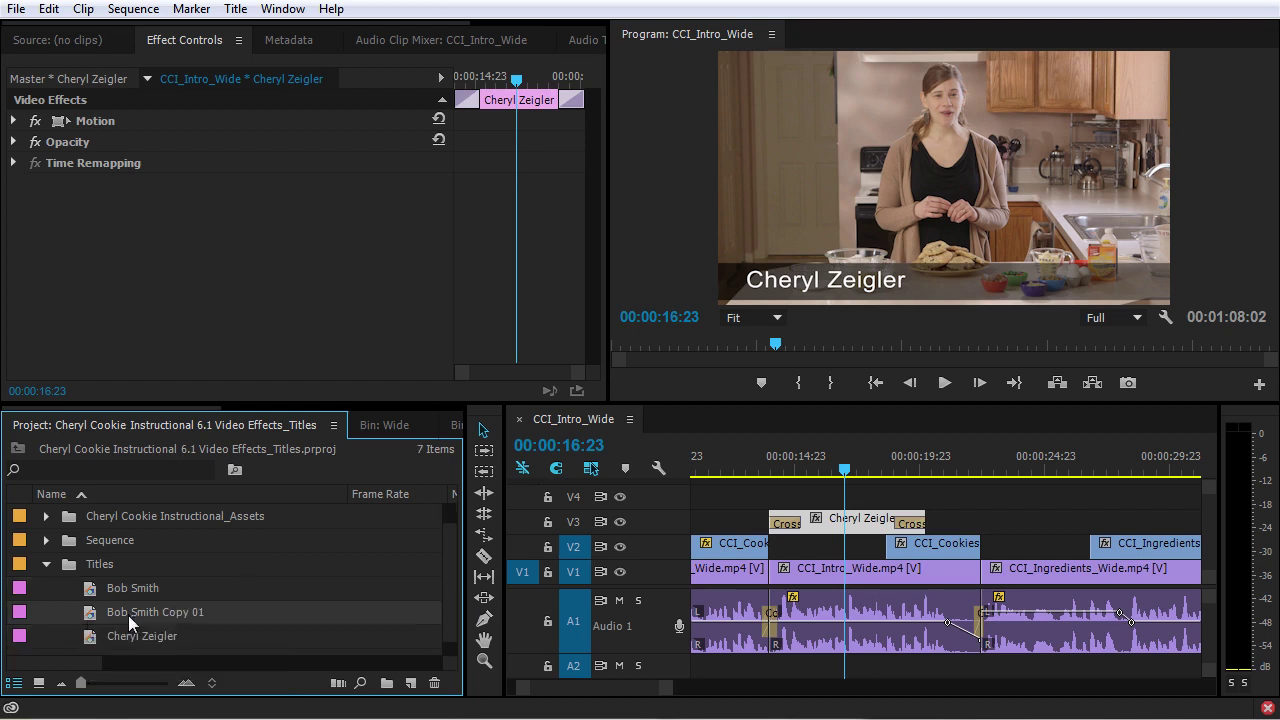
{"action": "left_click", "coordinate": [129, 613]}
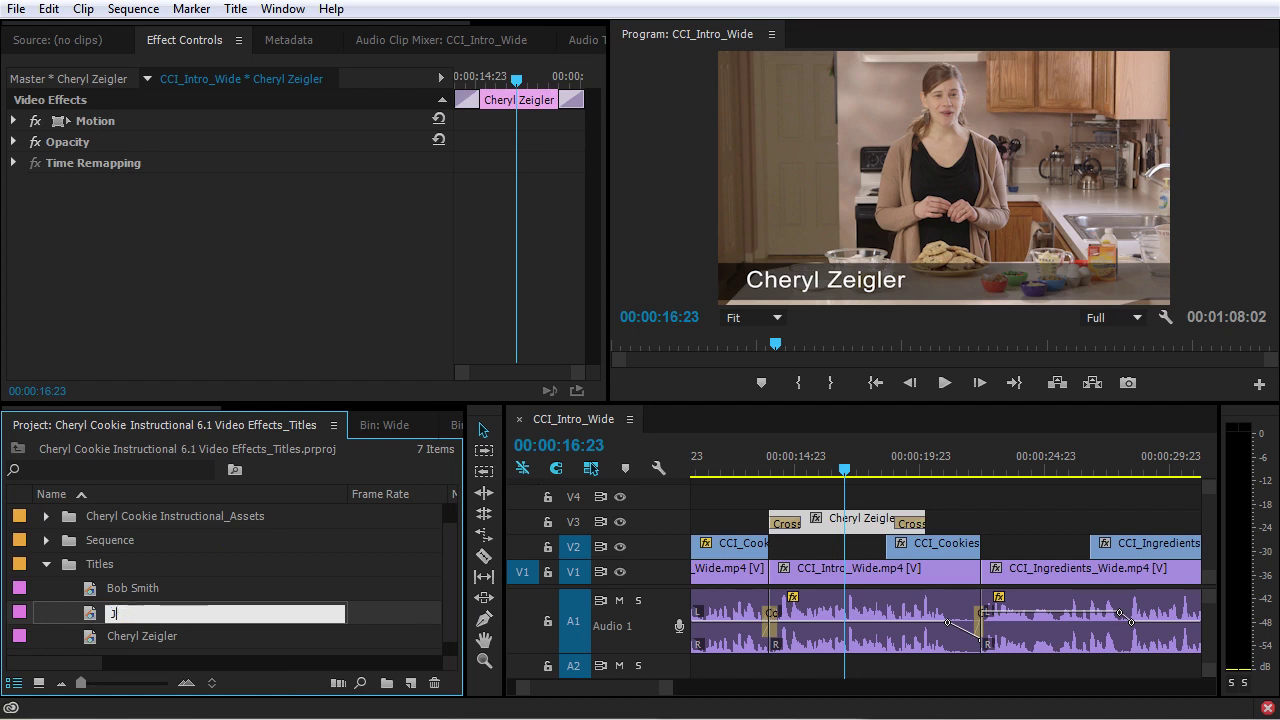
{"action": "key", "text": "Return"}
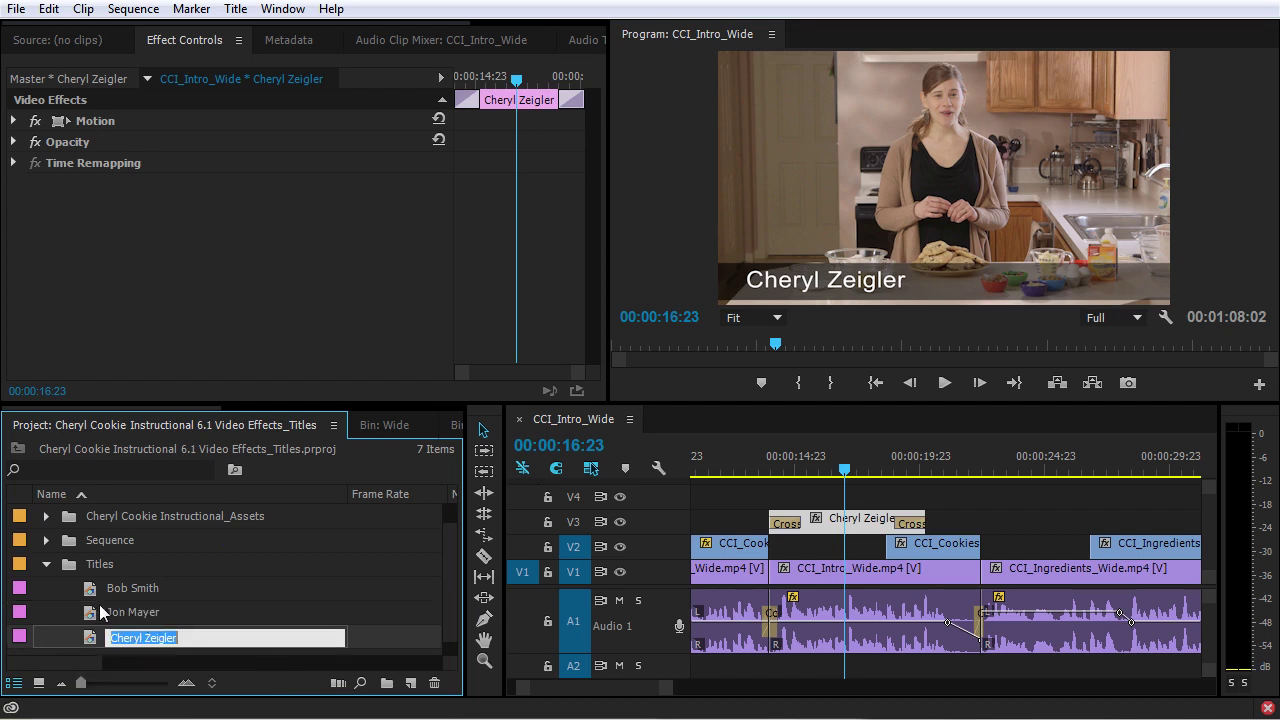
{"action": "double_click", "coordinate": [95, 611]}
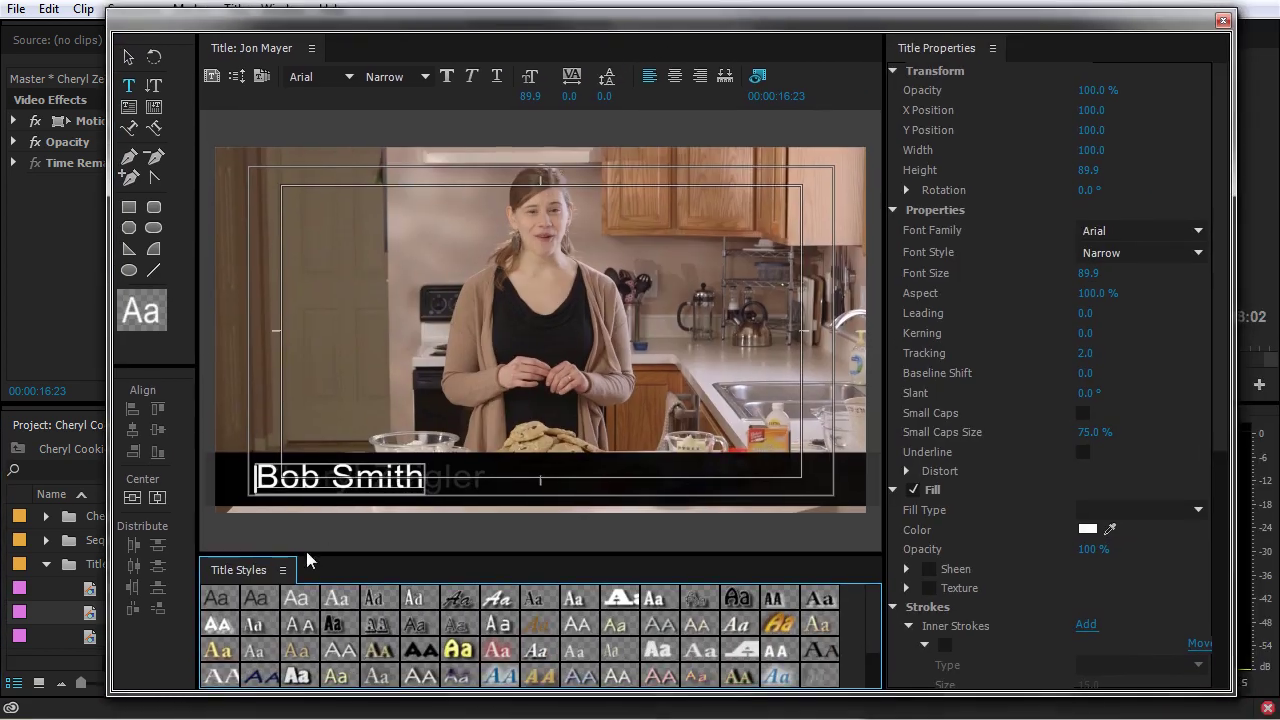
- Replace the copied title's text with the third presenter's name, then close the Titler
{"action": "left_click", "coordinate": [345, 478]}
{"action": "key", "text": "ctrl+a"}
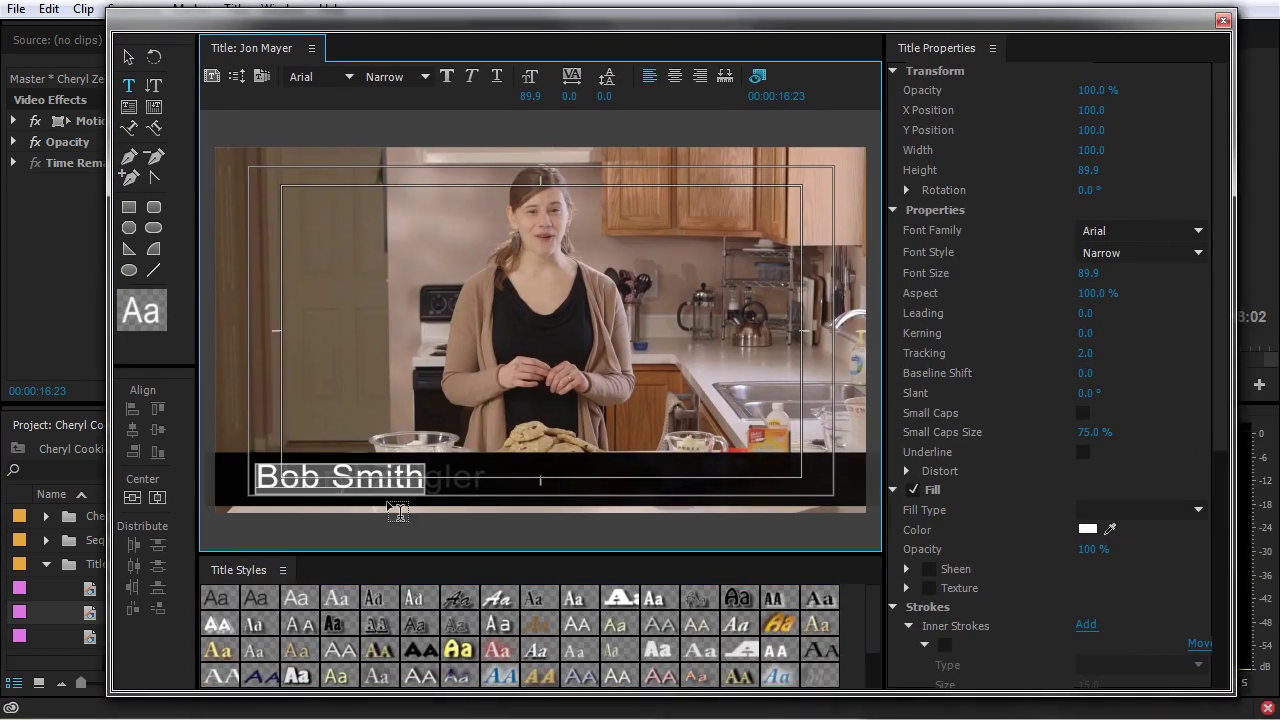
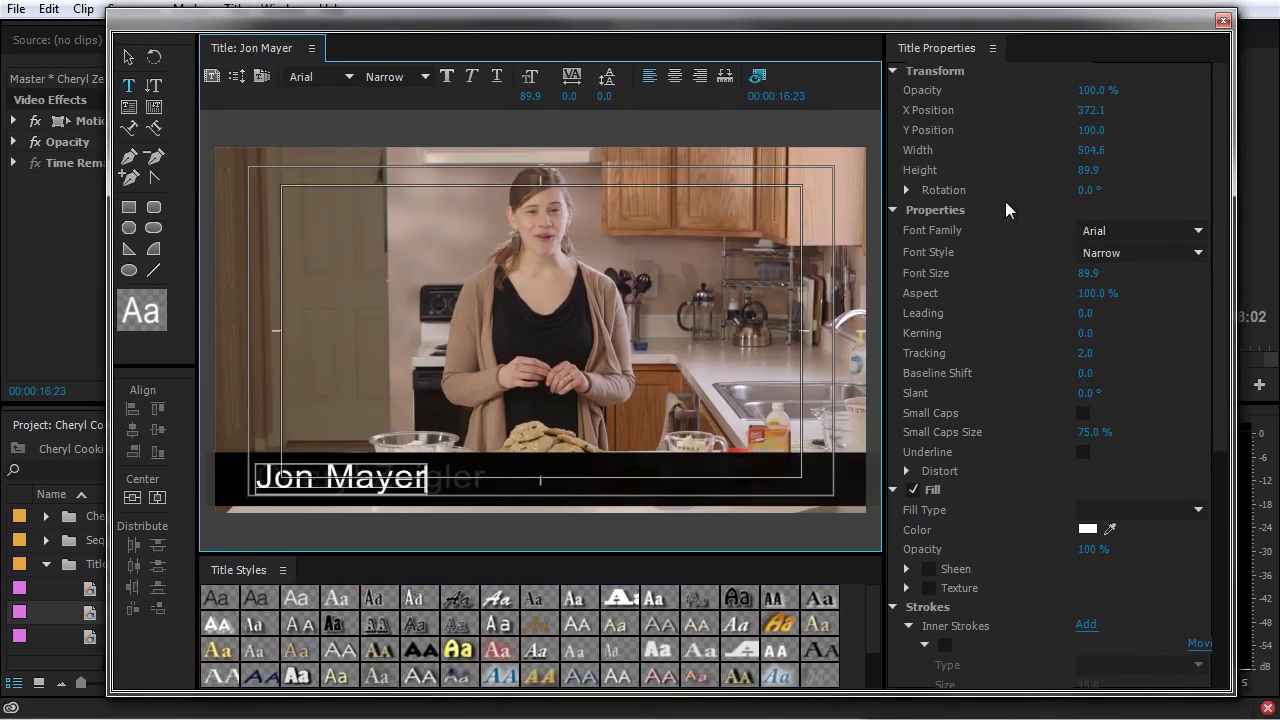
{"action": "left_click", "coordinate": [1222, 20]}
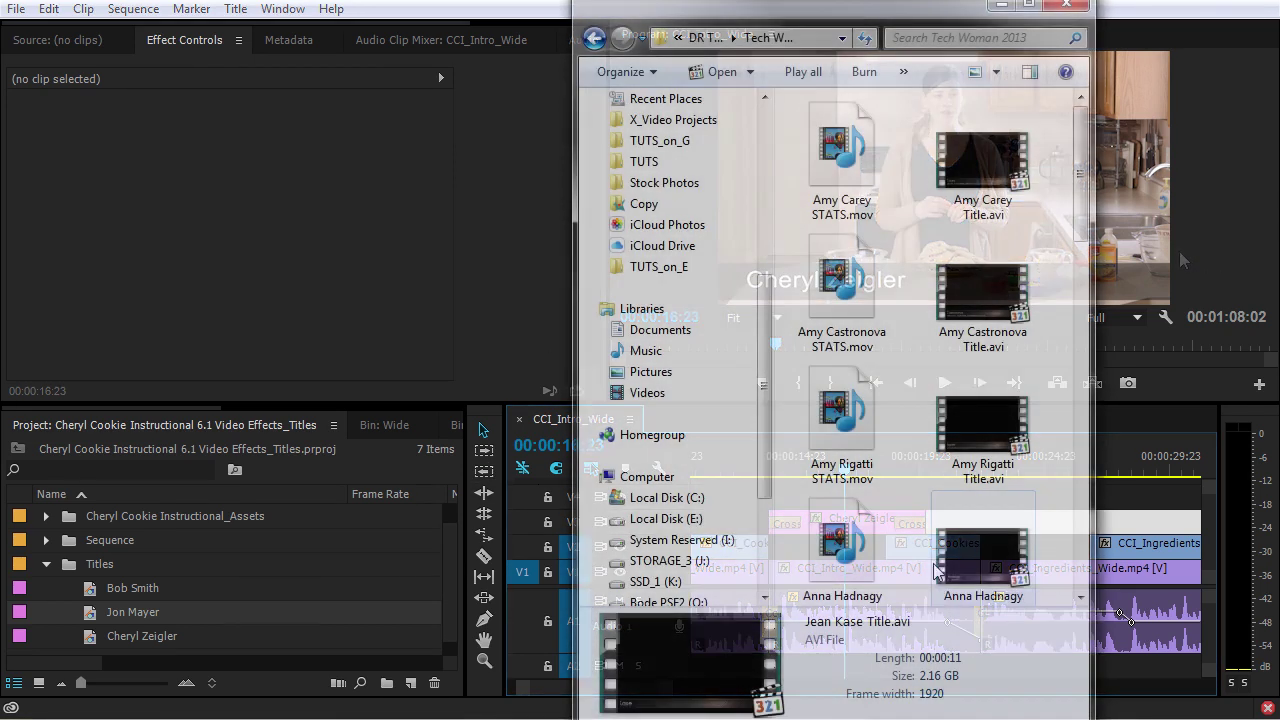
- Import the STATS .mov clip, place it on the timeline above the titles, preview, and save
{"action": "scroll", "coordinate": [845, 540], "scroll_direction": "down", "scroll_amount": 1}
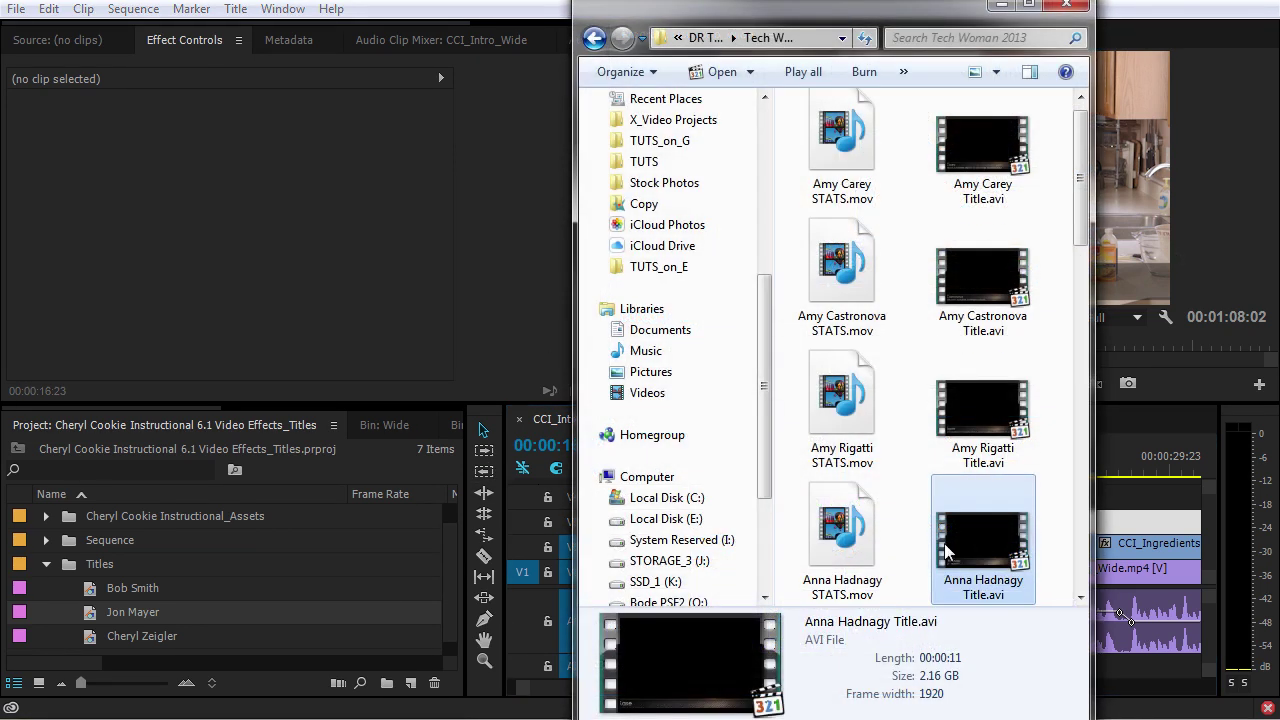
{"action": "left_click", "coordinate": [843, 540]}
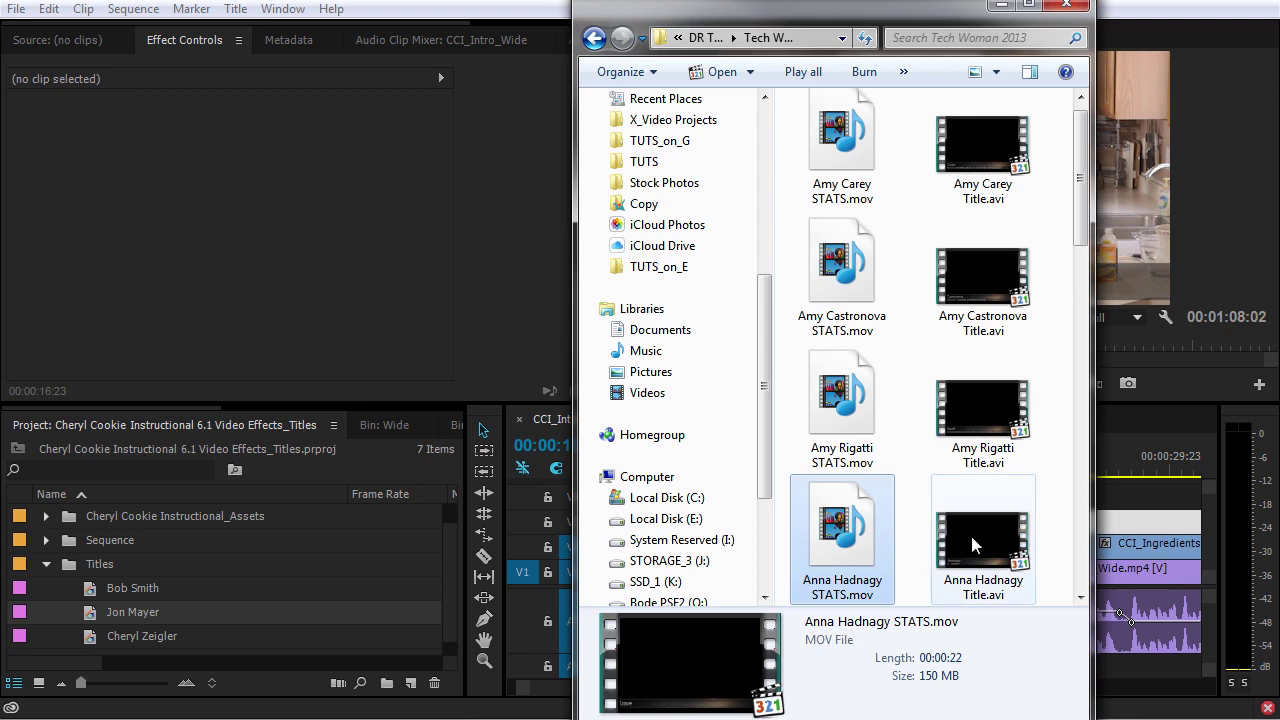
{"action": "left_click_drag", "start_coordinate": [726, 544], "coordinate": [91, 592]}
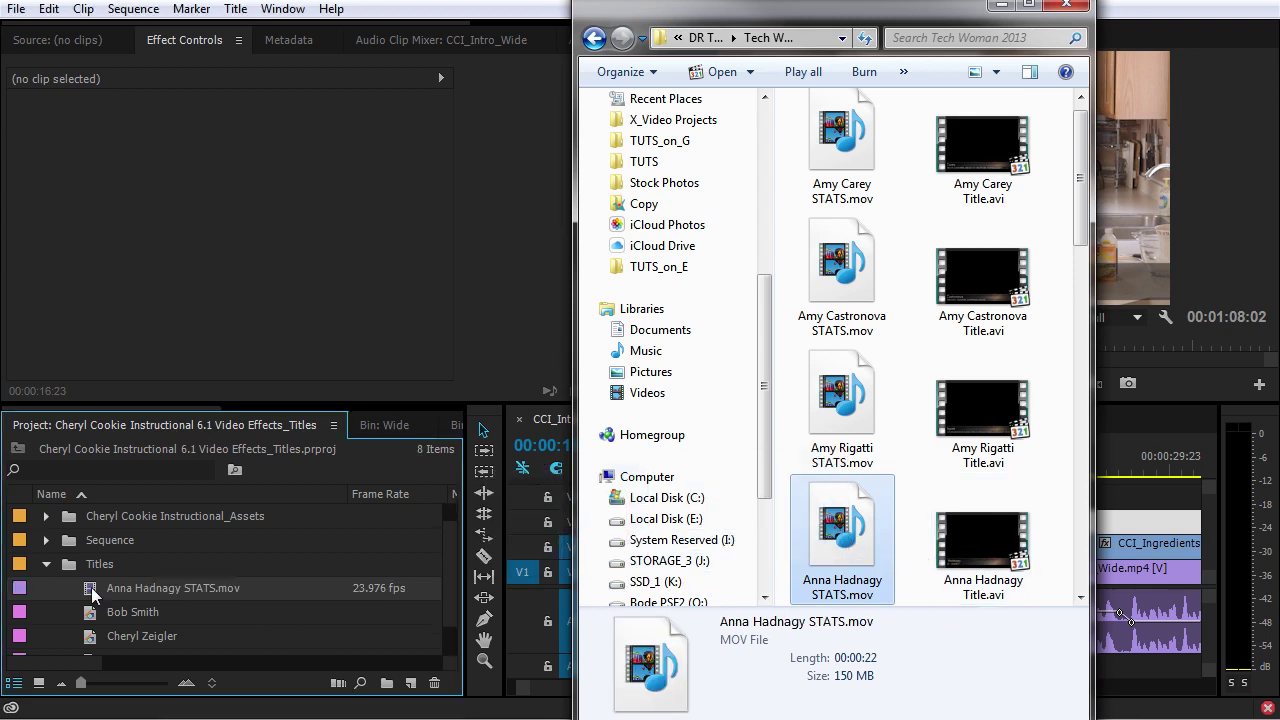
{"action": "left_click", "coordinate": [91, 592]}
{"action": "left_click_drag", "start_coordinate": [91, 592], "coordinate": [780, 495]}
{"action": "key", "text": "space"}
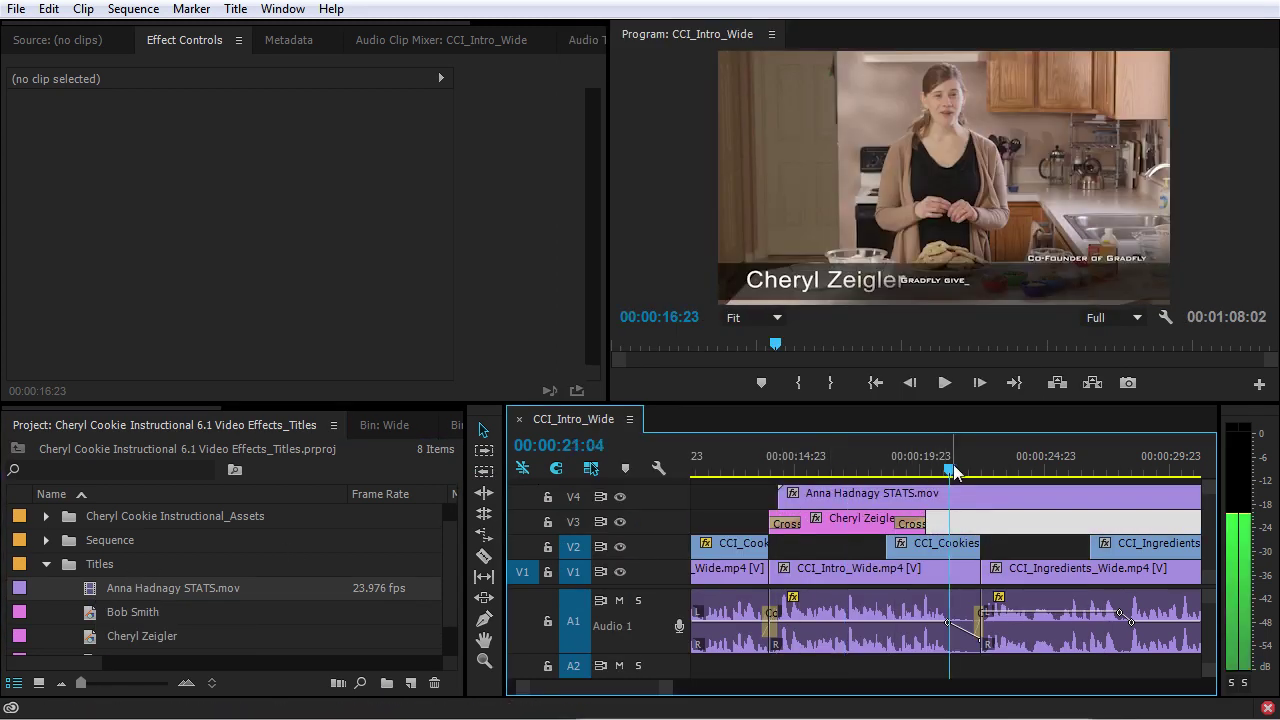
{"action": "key", "text": "space"}
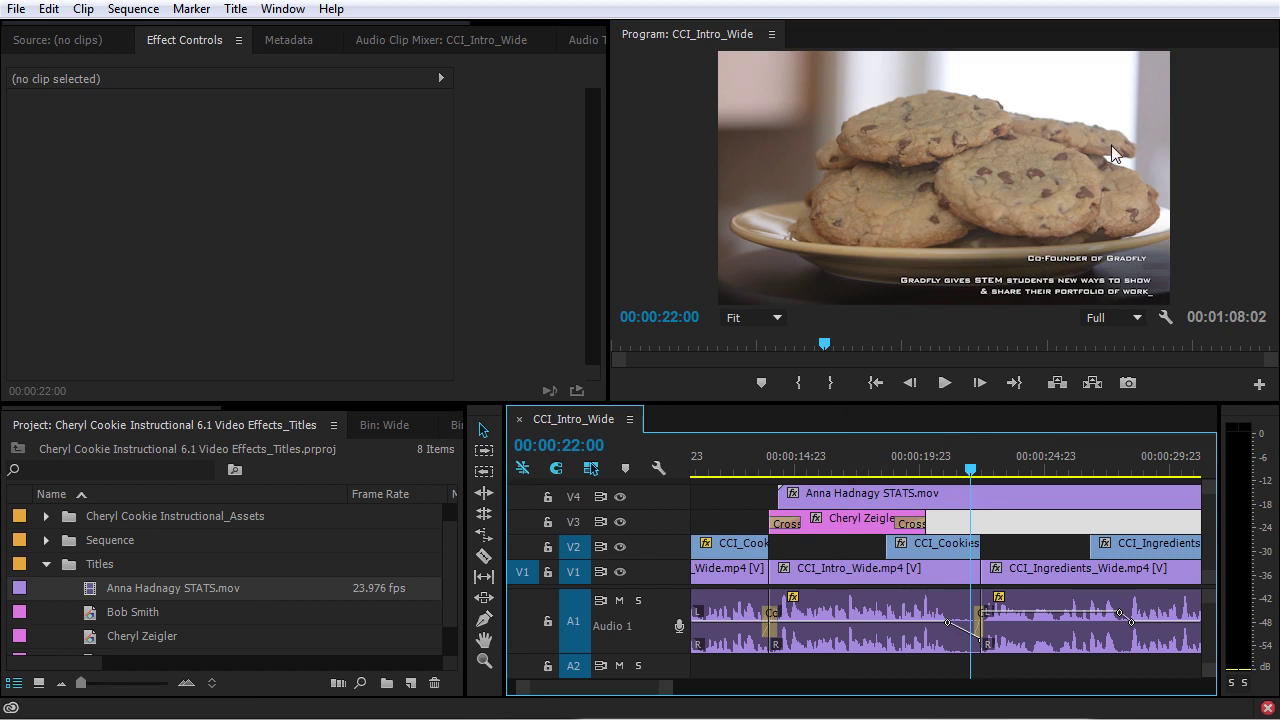
{"action": "key", "text": "ctrl+s"}
- Import the Title .avi clip into the Titles bin and place it on track V4
{"action": "key", "text": "alt+Tab"}
{"action": "left_click_drag", "start_coordinate": [983, 545], "coordinate": [100, 566]}
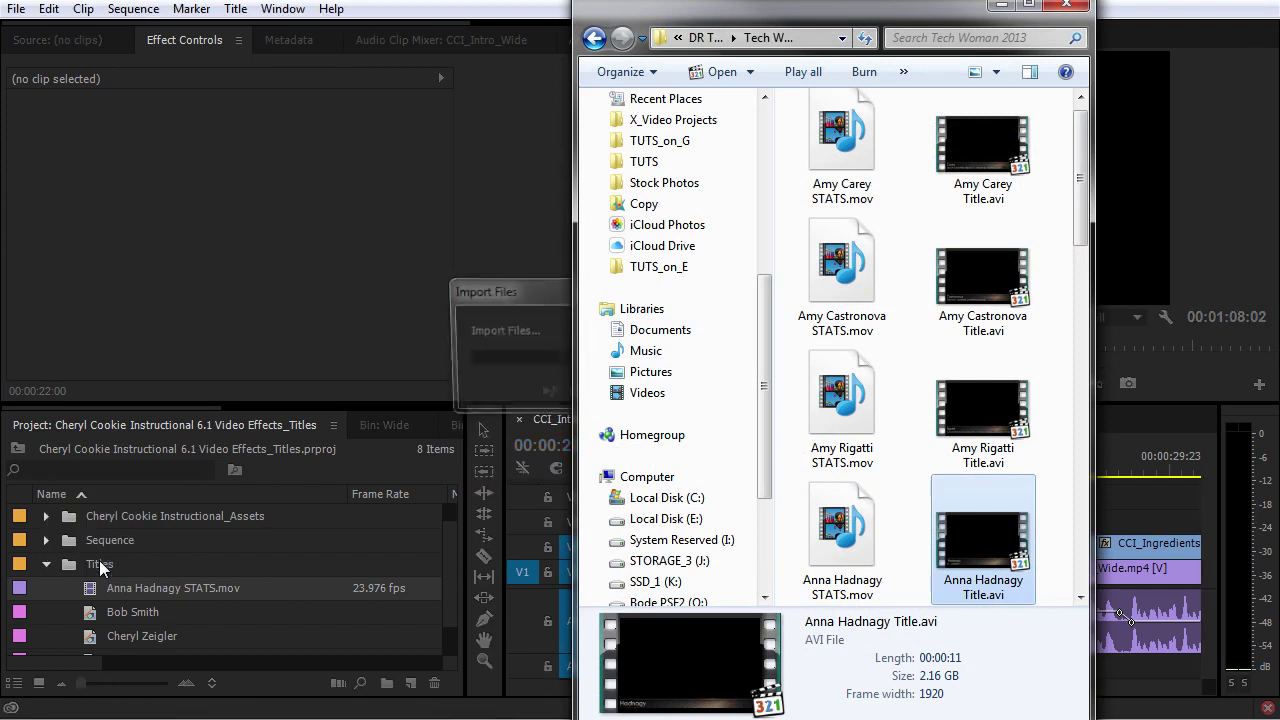
{"action": "left_click_drag", "start_coordinate": [100, 614], "coordinate": [930, 505]}
{"action": "key", "text": "Up"}
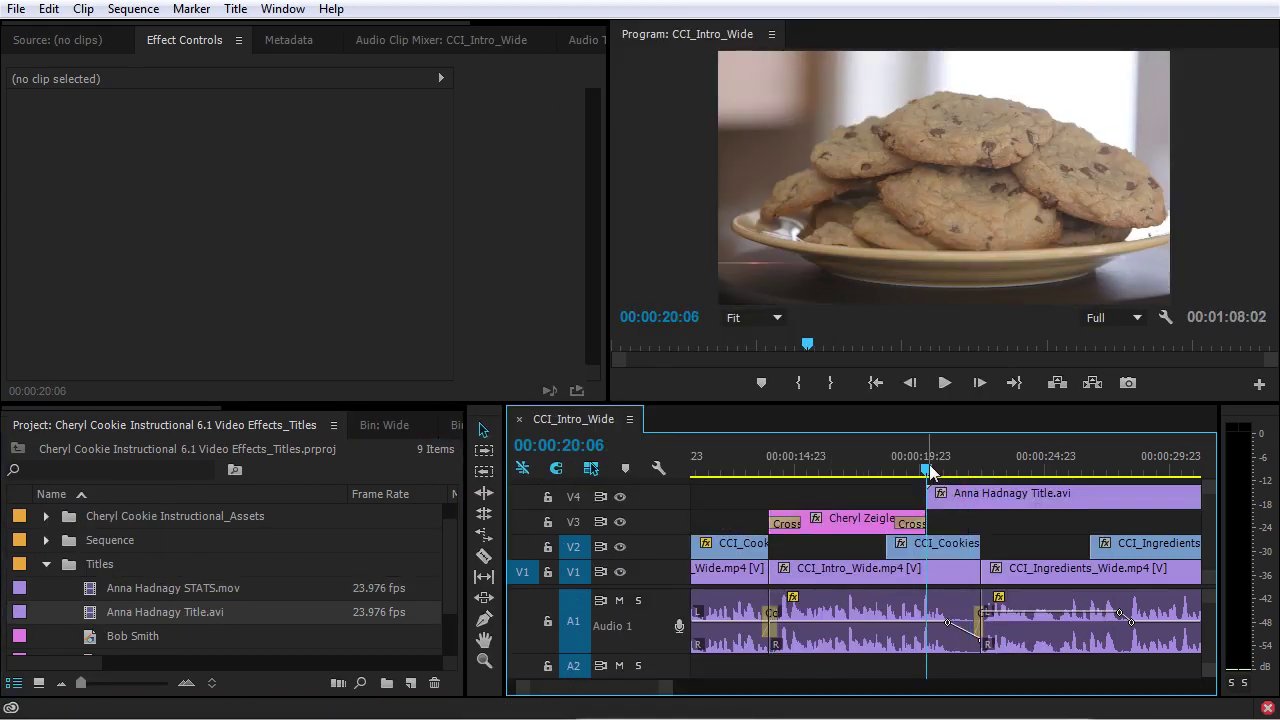
- Play the sequence to watch the V4 lower-third, captioned CIO/CAO GRADFLY, over the kitchen footage
{"action": "key", "text": "space"}
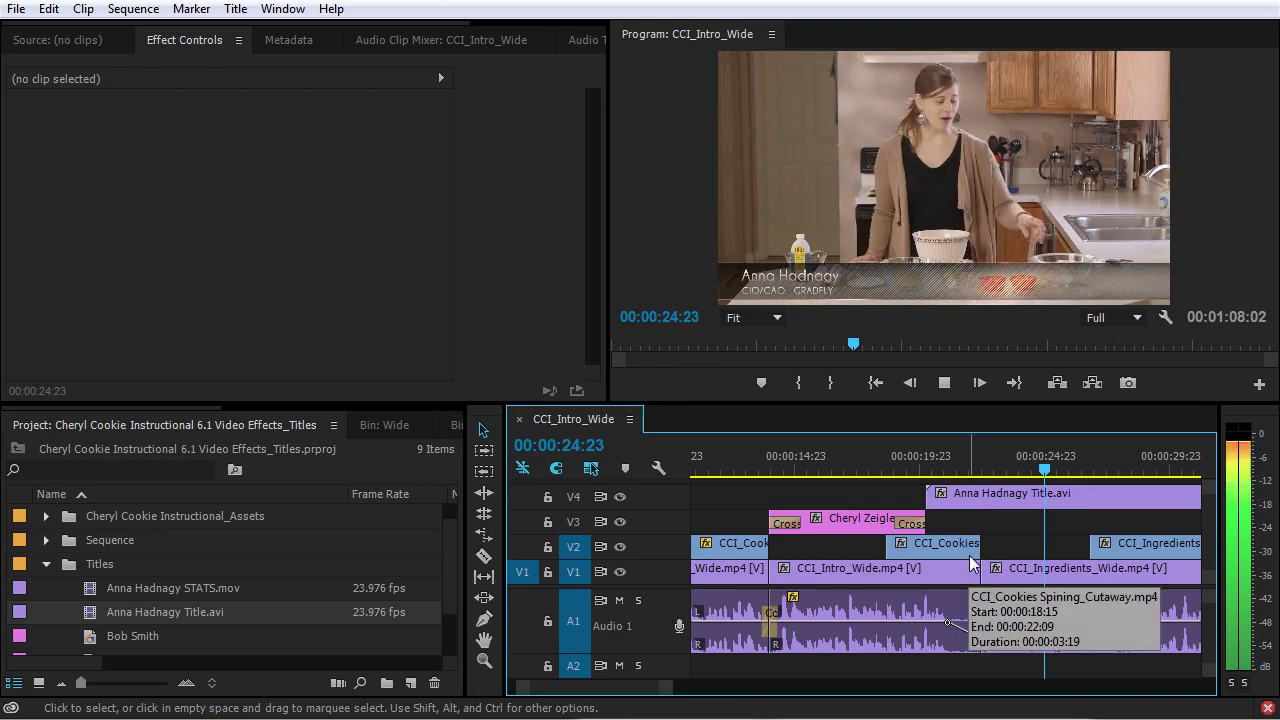
{"action": "key", "text": "space"}
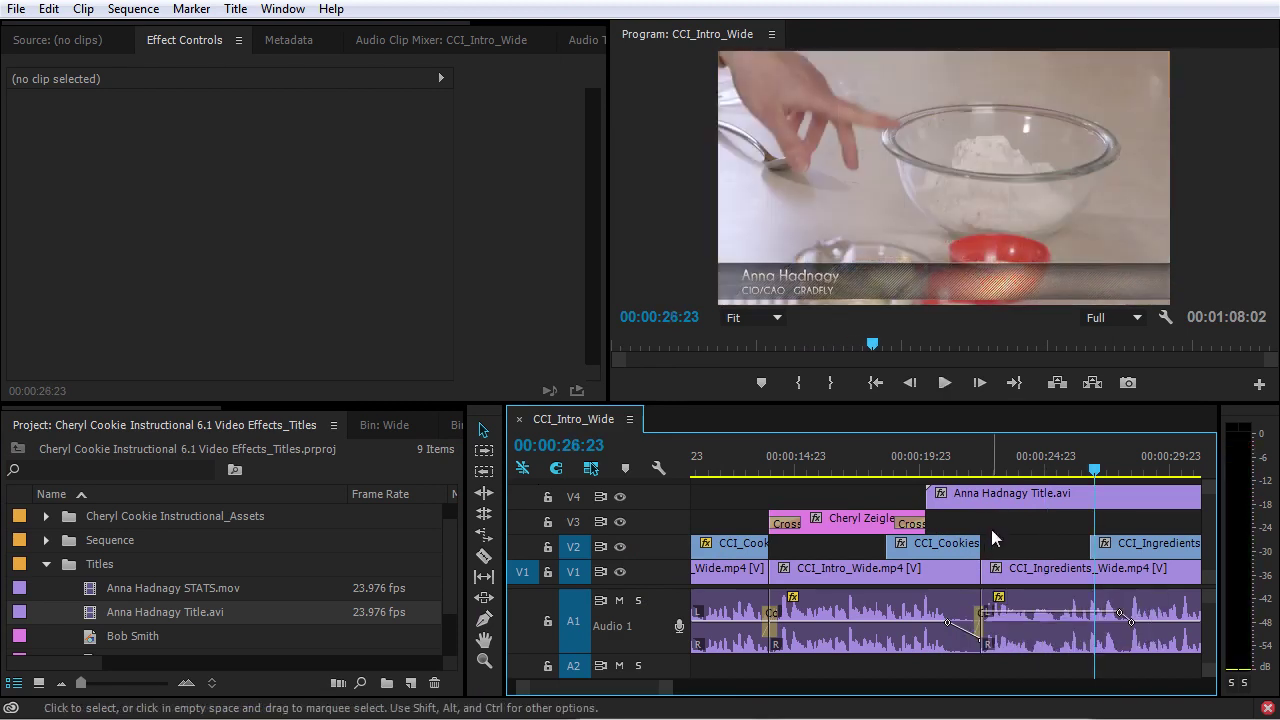
- Load the Title .avi clip in the Source monitor and scrub through its 11-second animation
{"action": "double_click", "coordinate": [93, 611]}
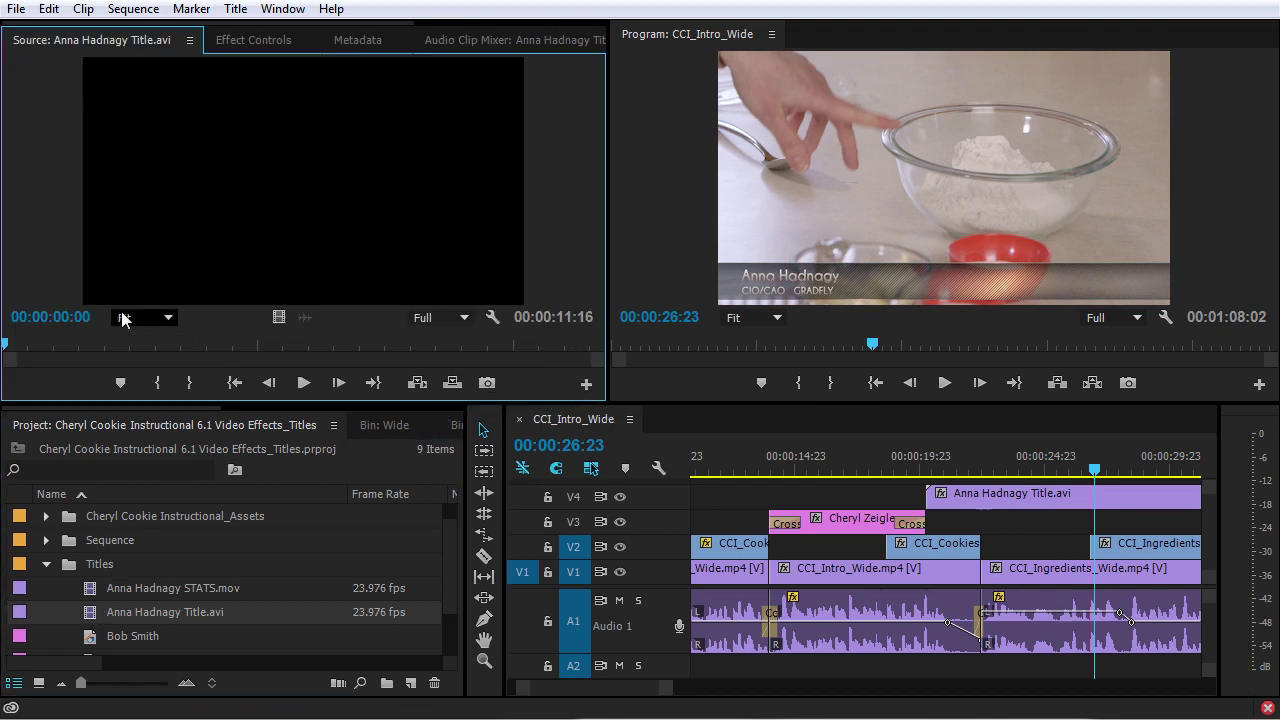
{"action": "left_click_drag", "start_coordinate": [29, 346], "coordinate": [86, 362]}
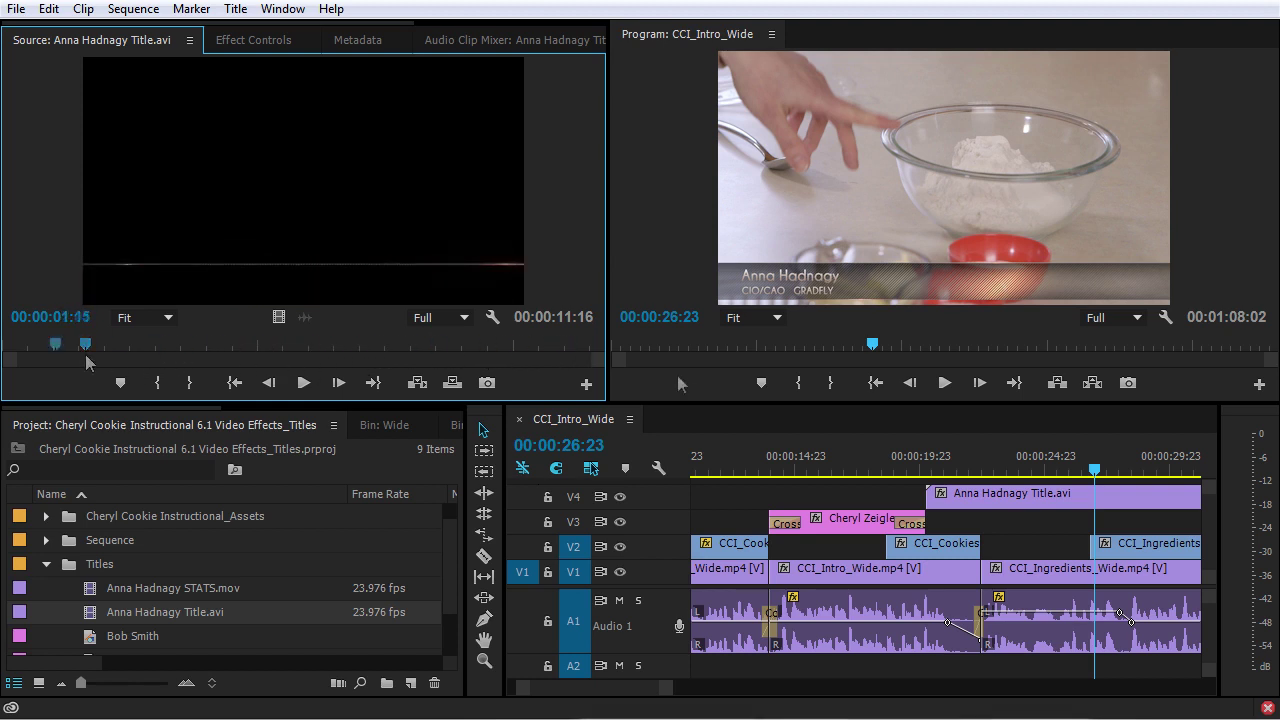